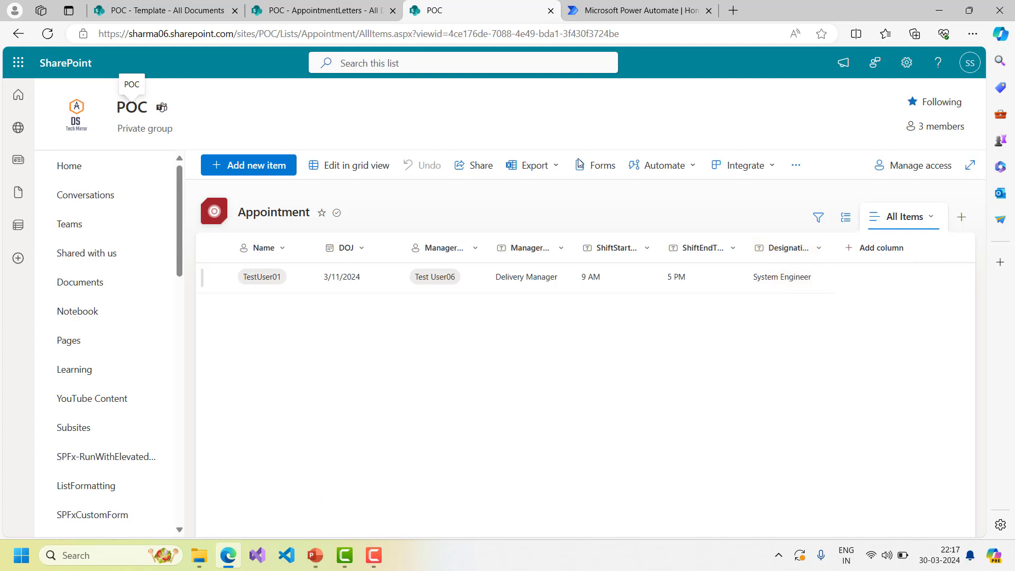
Step: Open Appointment Letter.docx from the Template folder and inspect its date, manager name and manager designation placeholders
{"action": "left_click", "coordinate": [322, 10]}
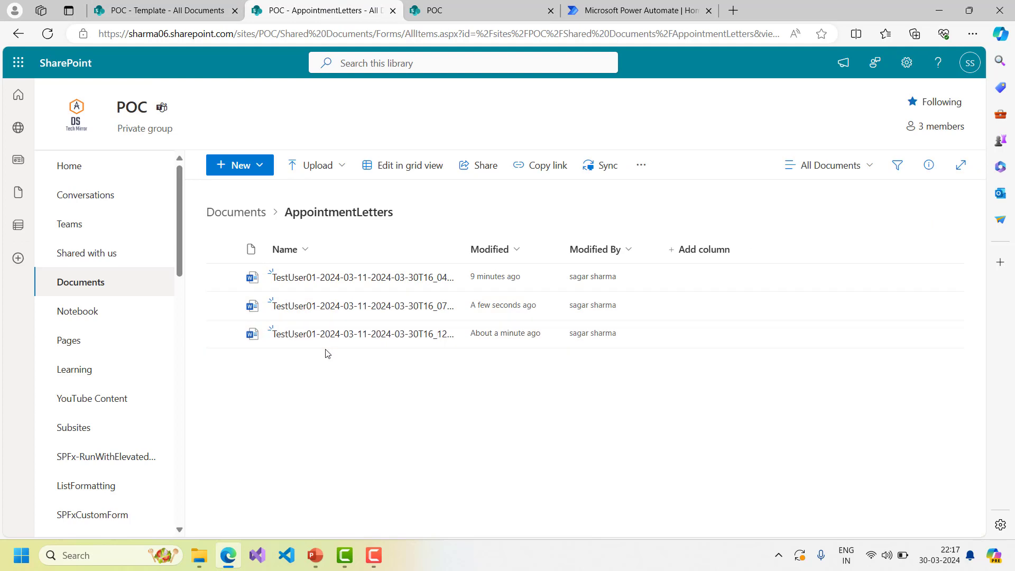
{"action": "left_click", "coordinate": [168, 9]}
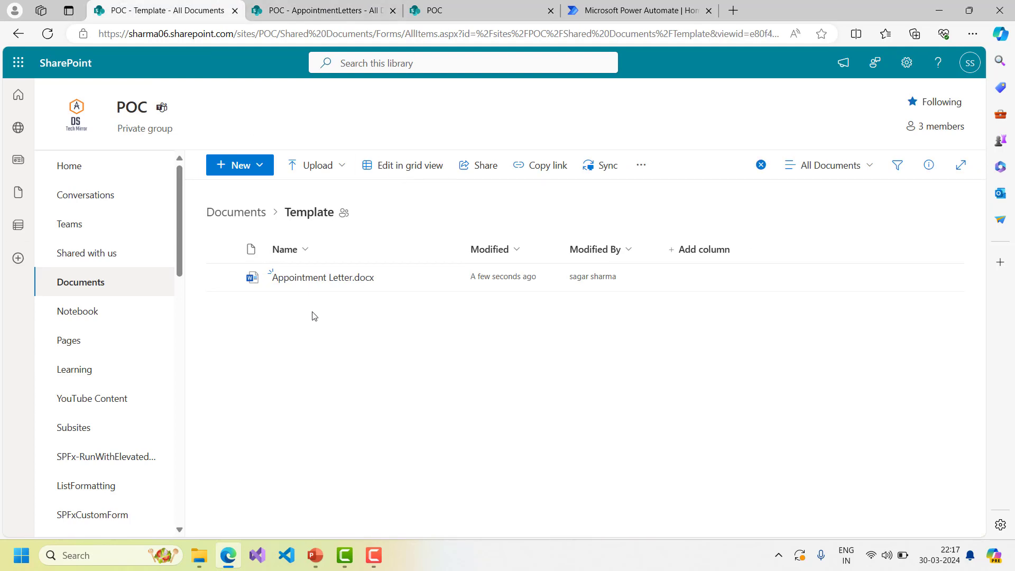
{"action": "left_click", "coordinate": [317, 278]}
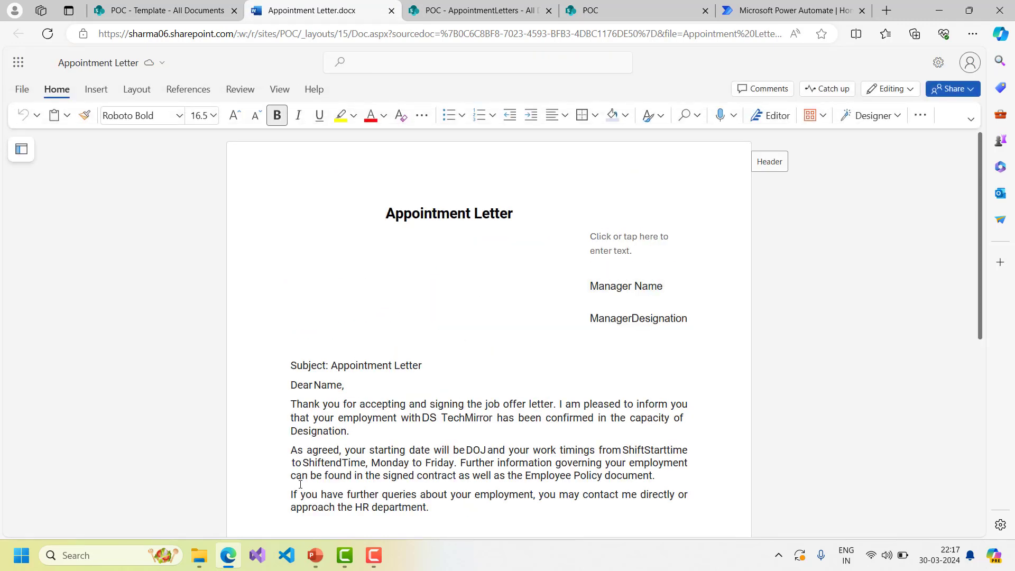
{"action": "left_click", "coordinate": [608, 243]}
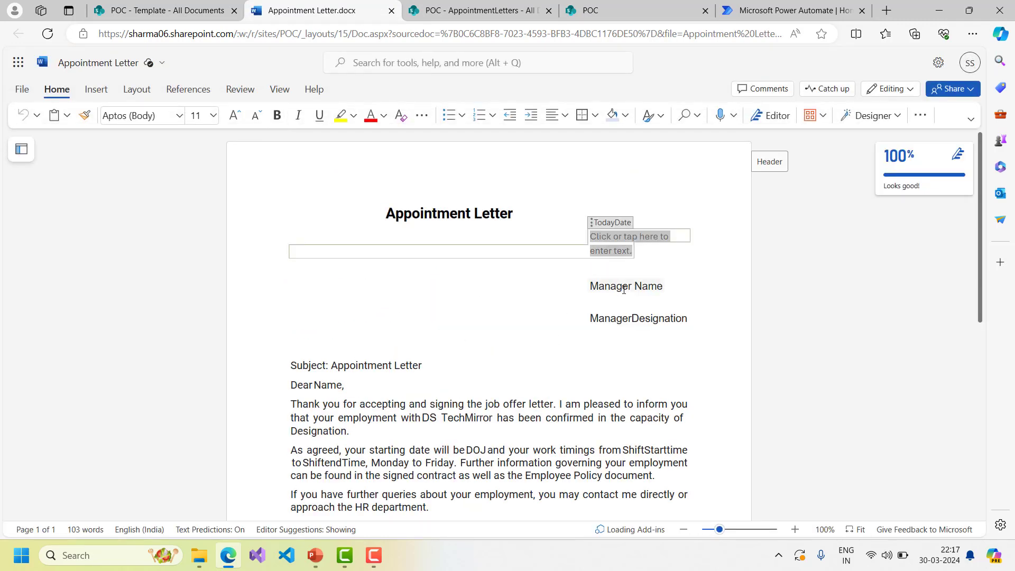
{"action": "left_click", "coordinate": [624, 289]}
{"action": "left_click", "coordinate": [629, 319]}
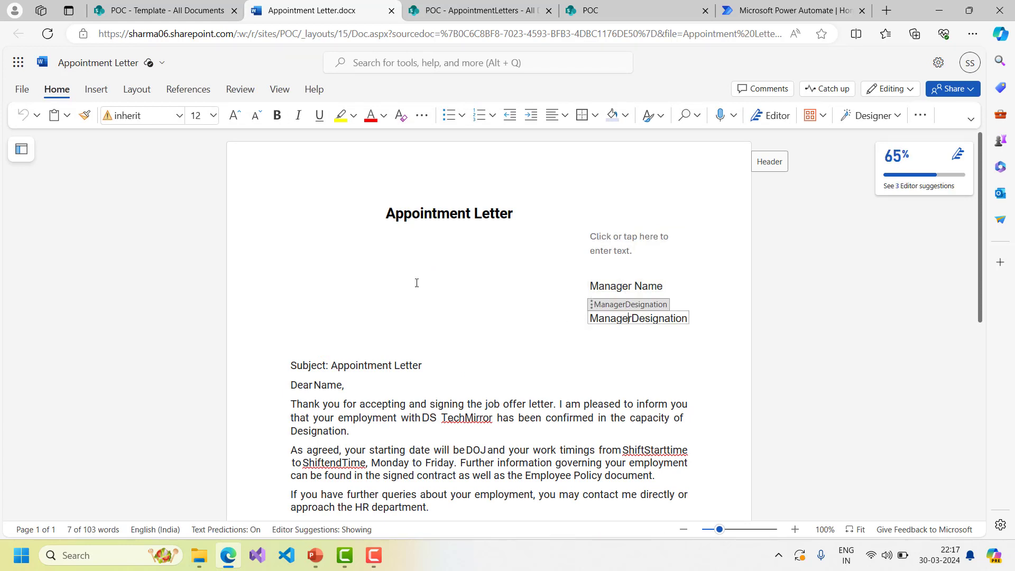
{"action": "left_click", "coordinate": [303, 230]}
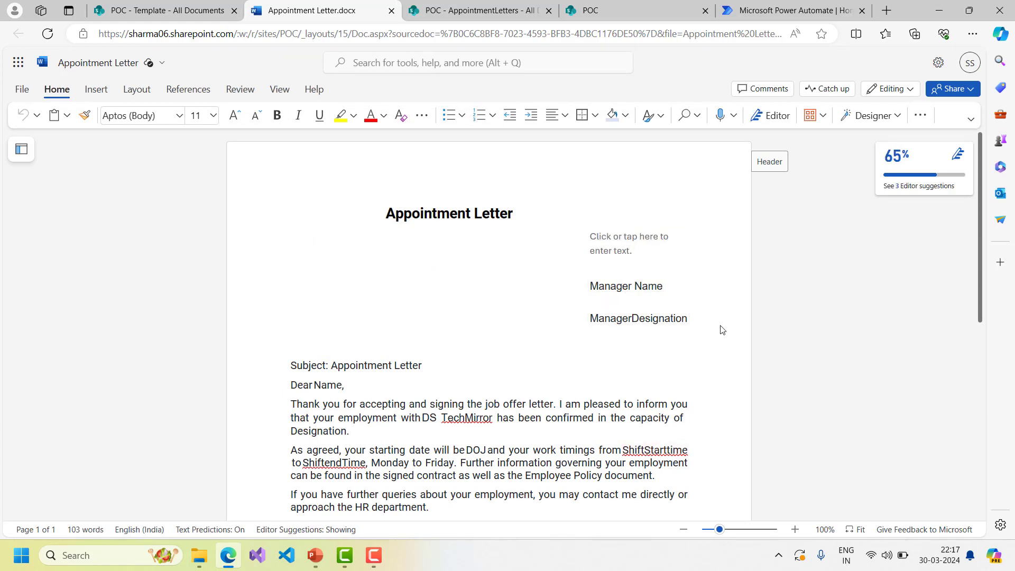
Step: Open the second generated letter in the AppointmentLetters folder to view its filled-in values
{"action": "left_click", "coordinate": [513, 8]}
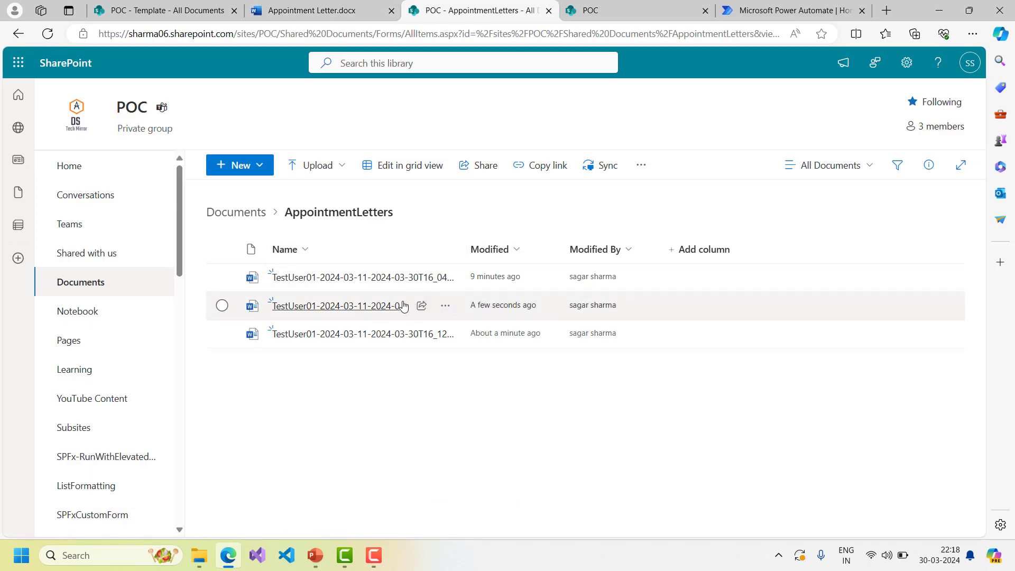
{"action": "left_click", "coordinate": [381, 307]}
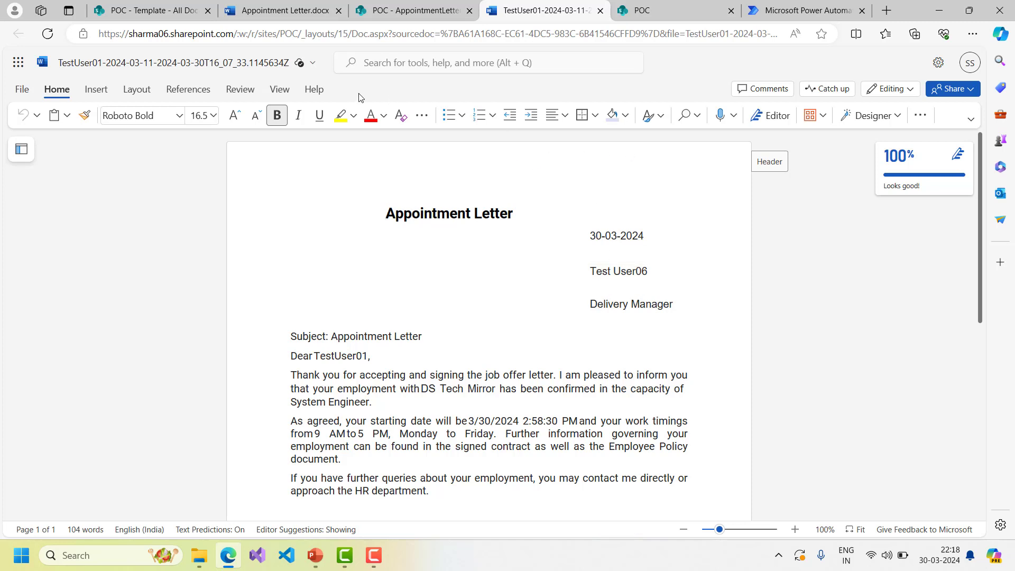
Step: Check the template letter's date, manager, name, shift start time, company and designation placeholders, and switch to the Appointment list
{"action": "left_click", "coordinate": [288, 10]}
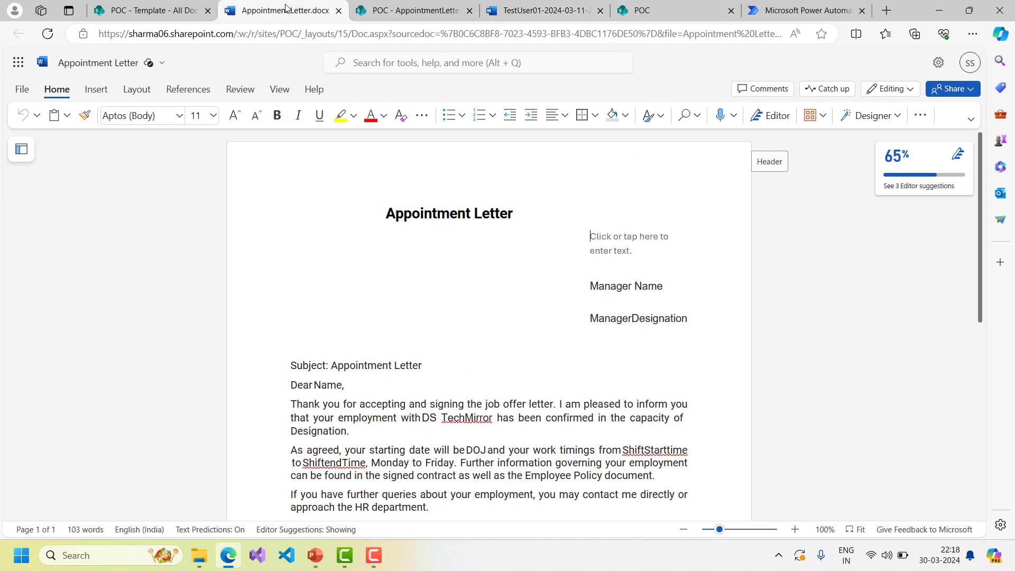
{"action": "left_click", "coordinate": [607, 236]}
{"action": "left_click", "coordinate": [625, 286]}
{"action": "left_click", "coordinate": [623, 319]}
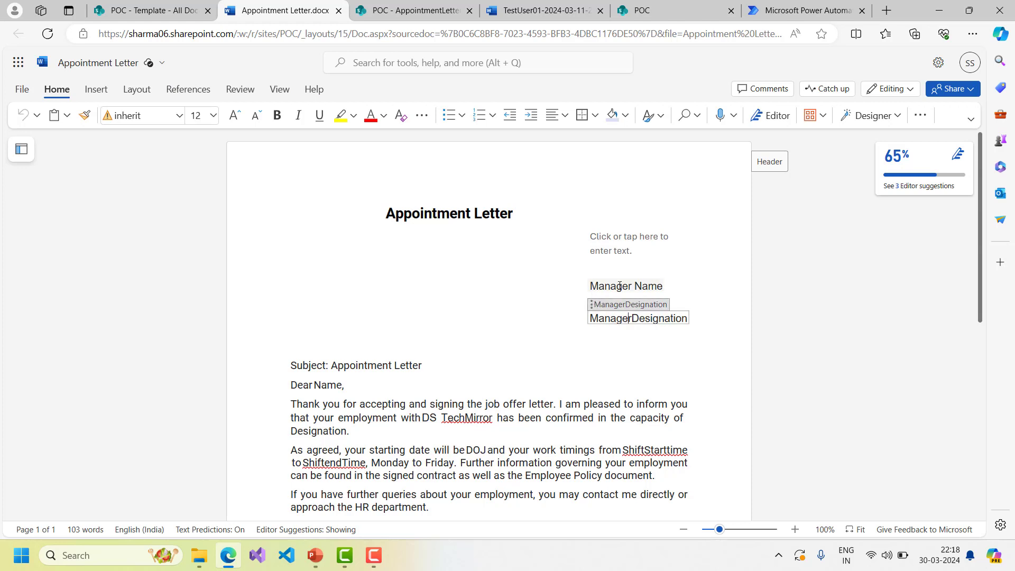
{"action": "left_click", "coordinate": [320, 385]}
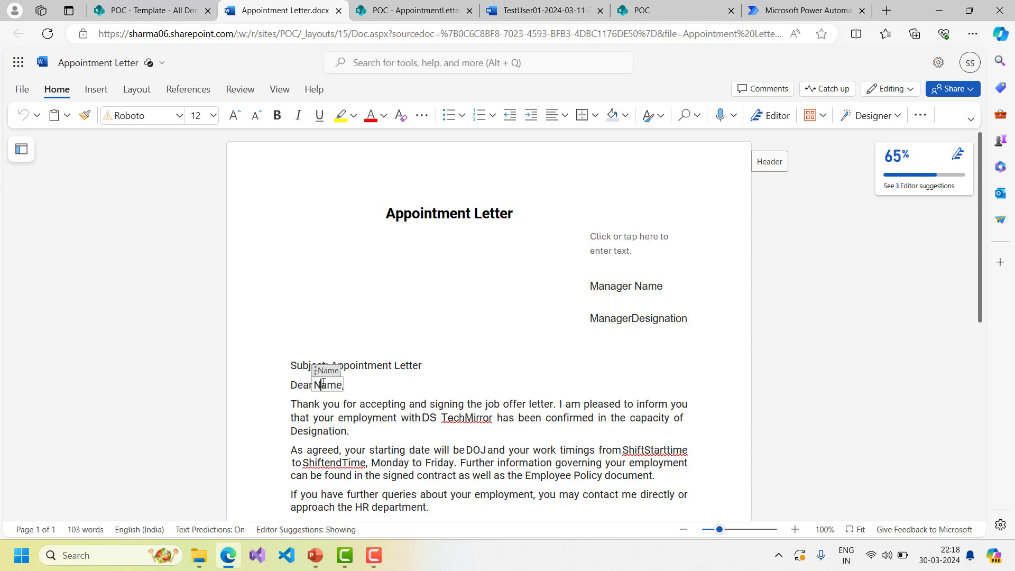
{"action": "left_click", "coordinate": [654, 450]}
{"action": "left_click", "coordinate": [695, 369]}
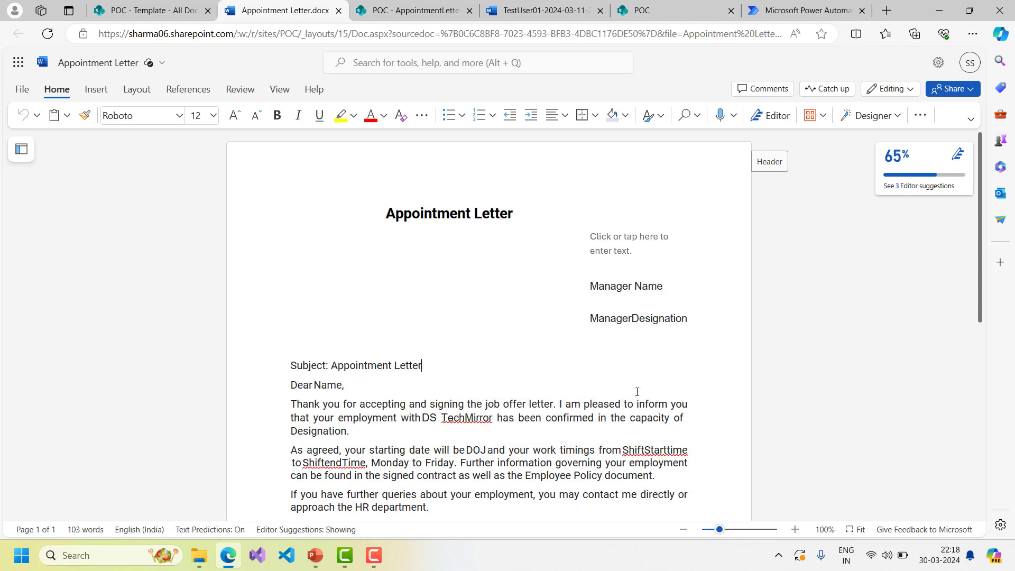
{"action": "left_click", "coordinate": [471, 423]}
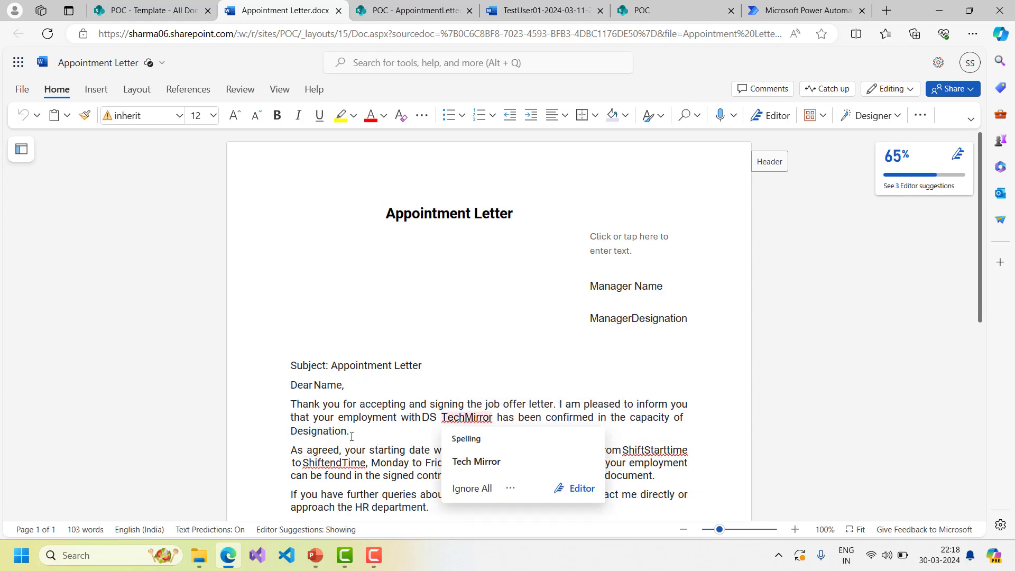
{"action": "left_click", "coordinate": [301, 432]}
{"action": "left_click", "coordinate": [301, 432]}
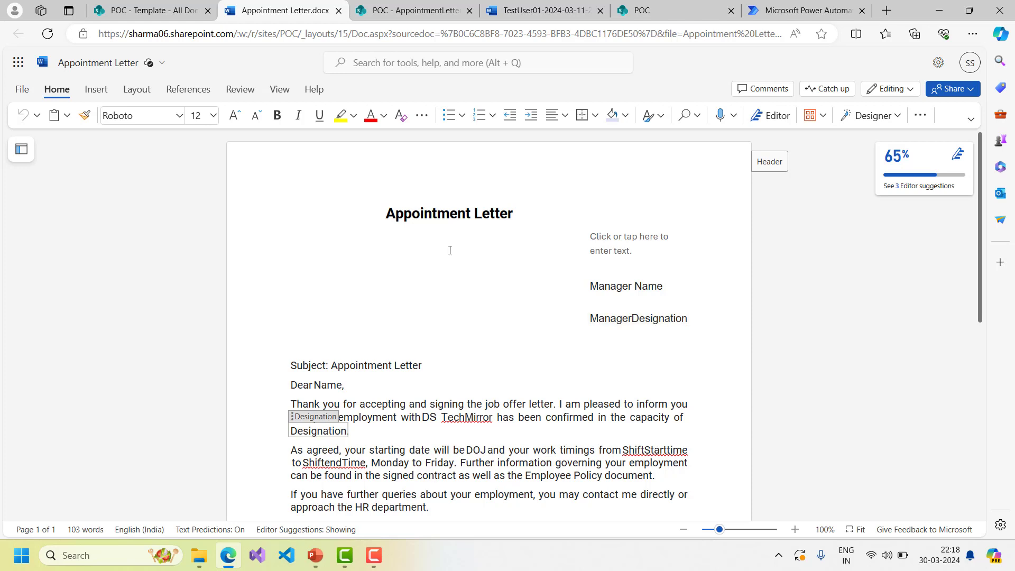
{"action": "left_click", "coordinate": [635, 10]}
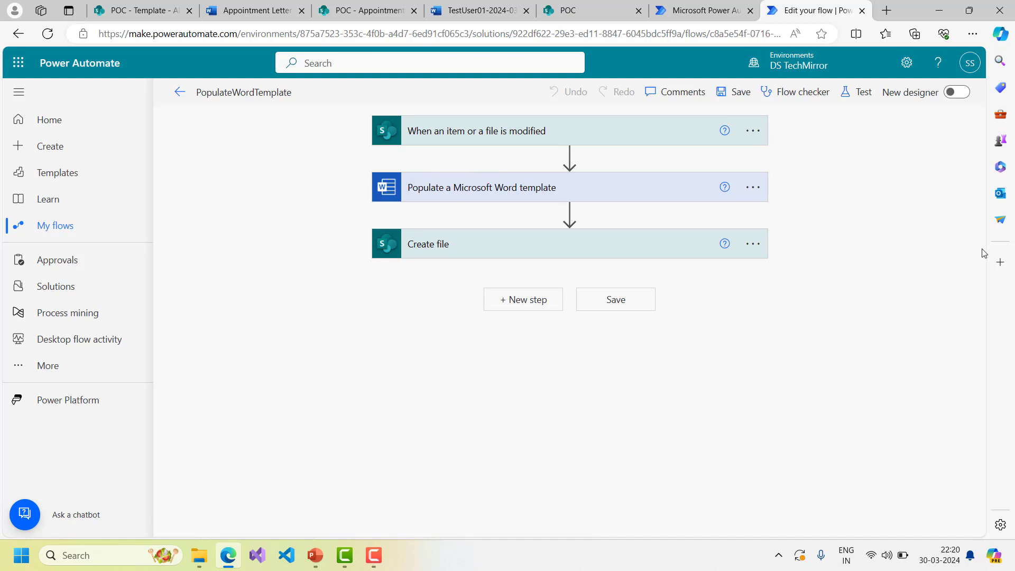
Step: Switch to File Explorer, open DemoAppointment Letter from the 67-Power Automate Word Template folder and review its bracketed placeholders
{"action": "left_click", "coordinate": [198, 548]}
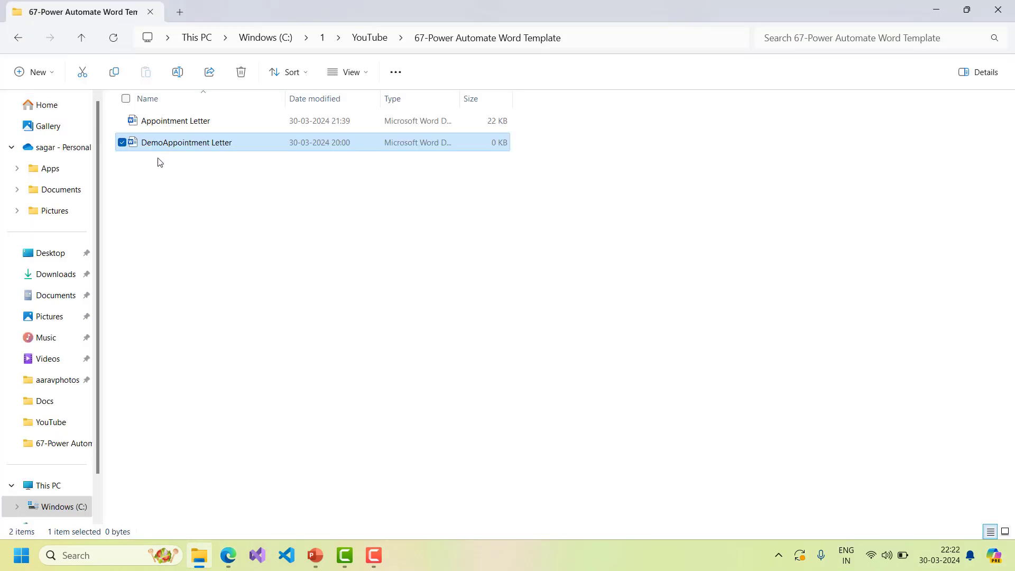
{"action": "double_click", "coordinate": [176, 146]}
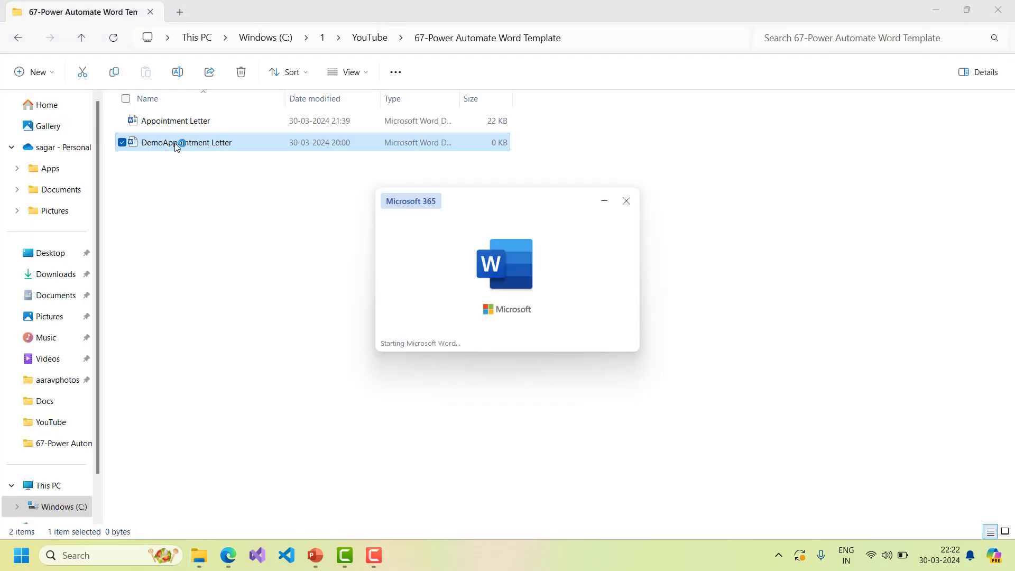
{"action": "scroll", "coordinate": [526, 333], "scroll_direction": "down", "scroll_amount": 3}
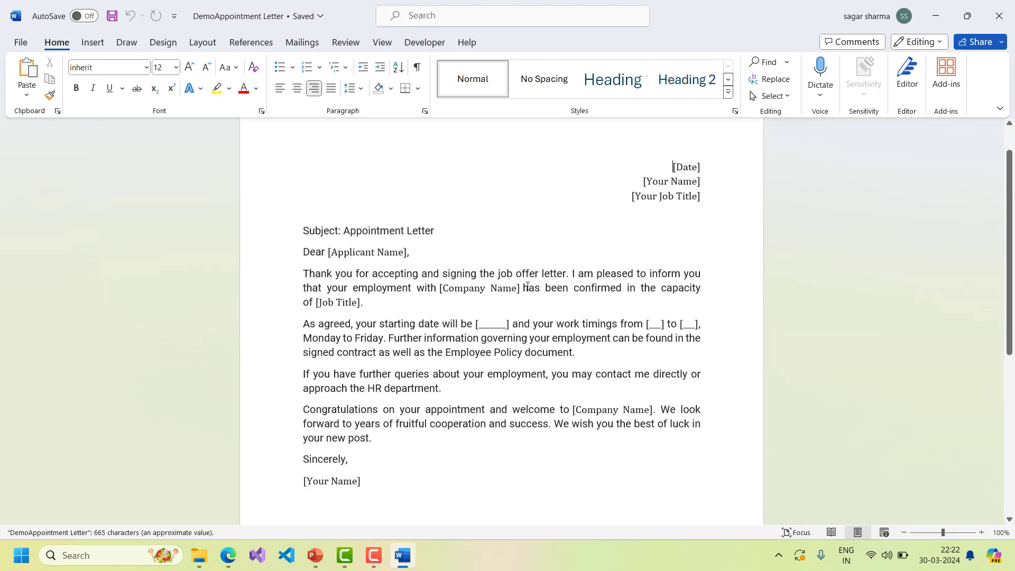
{"action": "scroll", "coordinate": [516, 433], "scroll_direction": "up", "scroll_amount": 2}
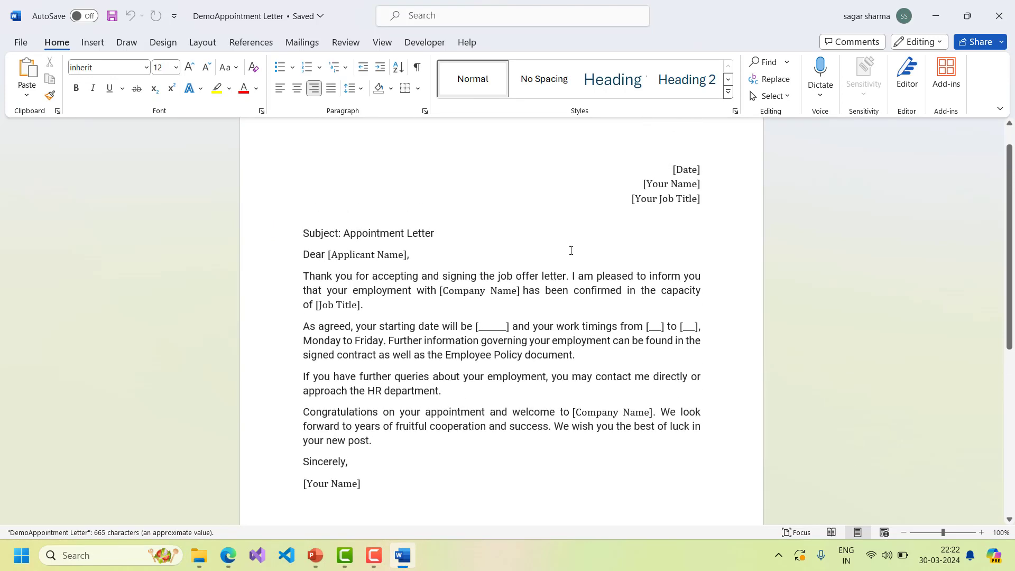
{"action": "double_click", "coordinate": [689, 169]}
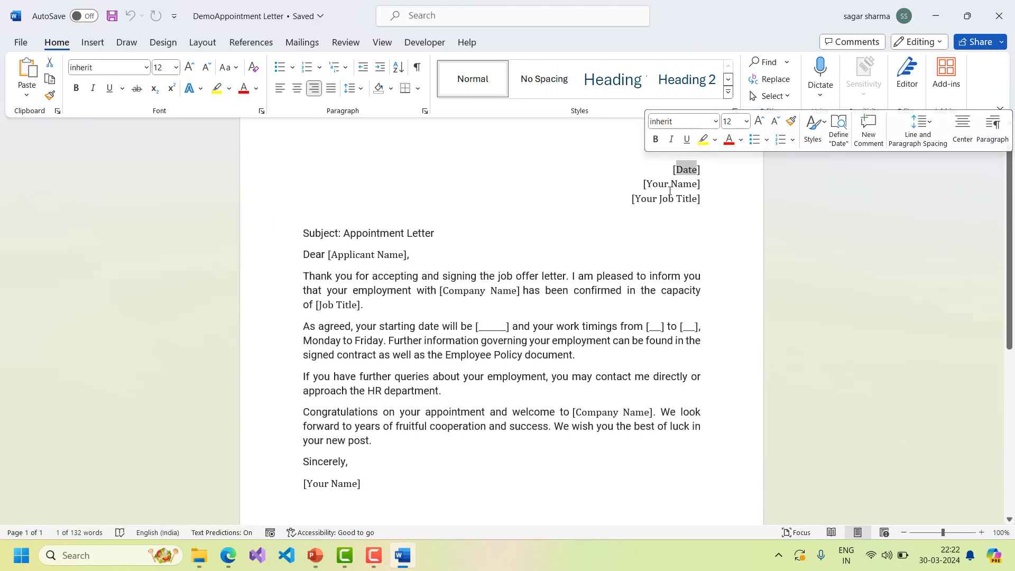
{"action": "double_click", "coordinate": [667, 187]}
{"action": "double_click", "coordinate": [638, 201]}
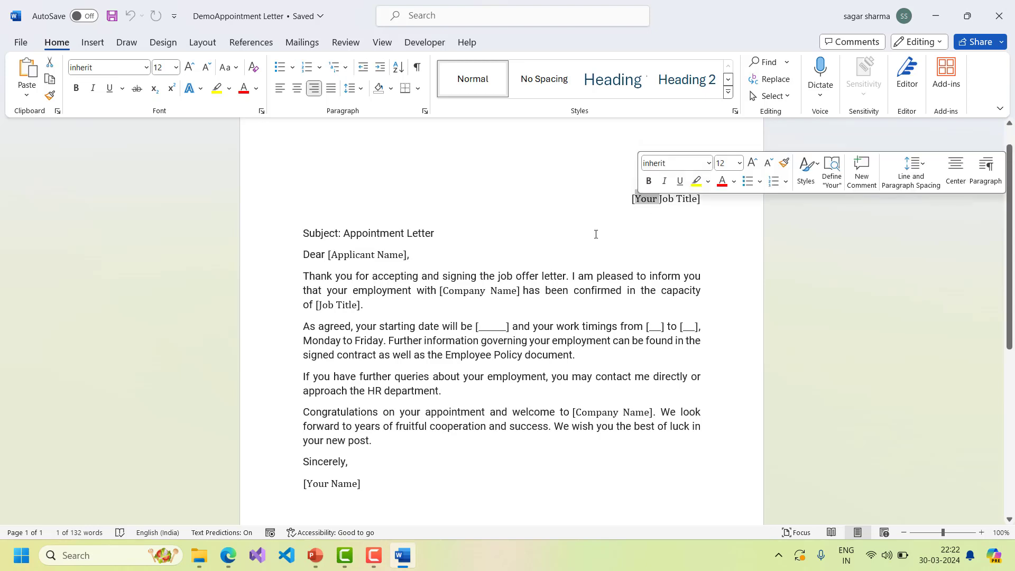
{"action": "double_click", "coordinate": [354, 255]}
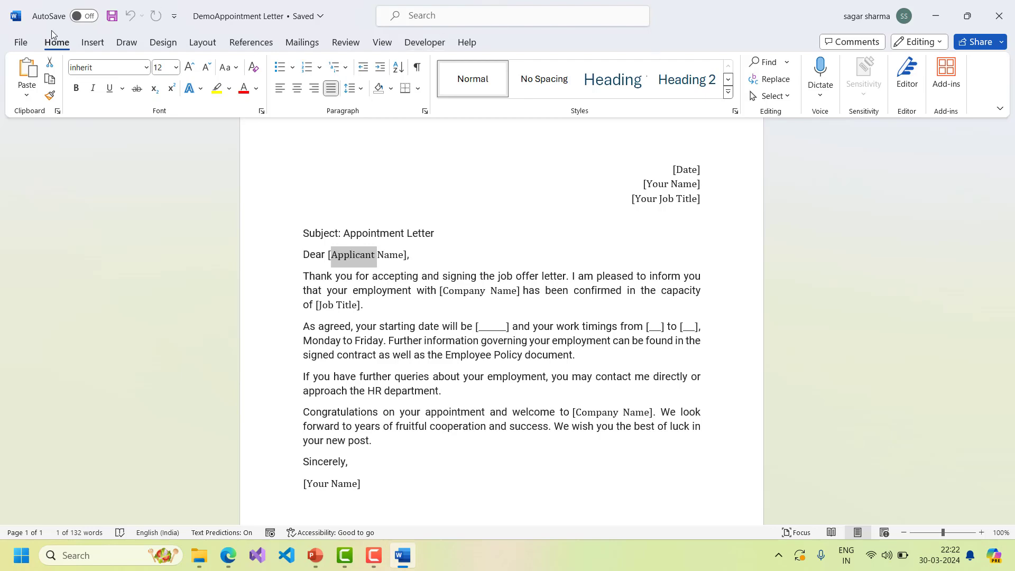
Step: Make sure the Developer tab is enabled in Word's ribbon customization options and apply the settings
{"action": "left_click", "coordinate": [20, 46]}
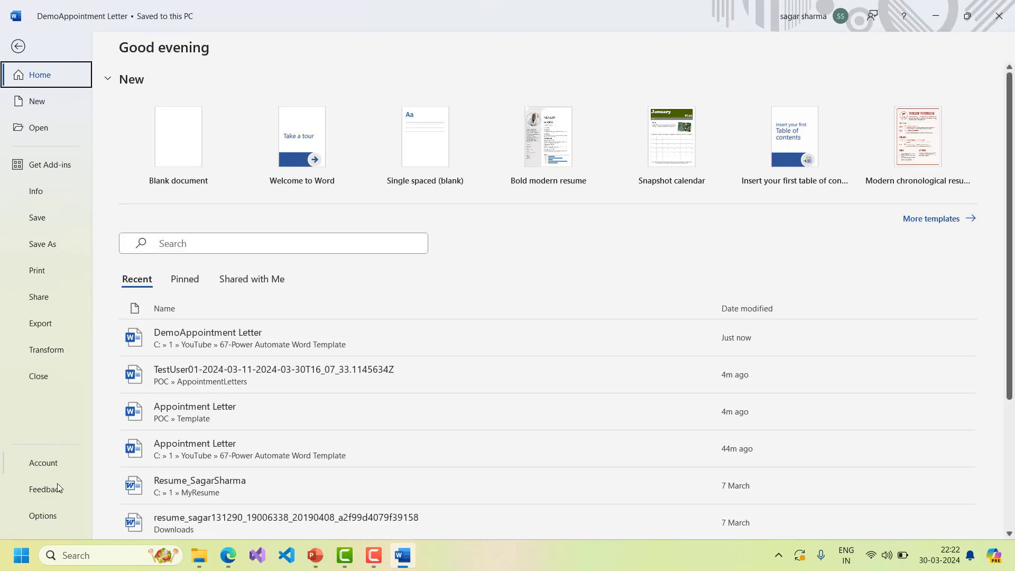
{"action": "left_click", "coordinate": [53, 519]}
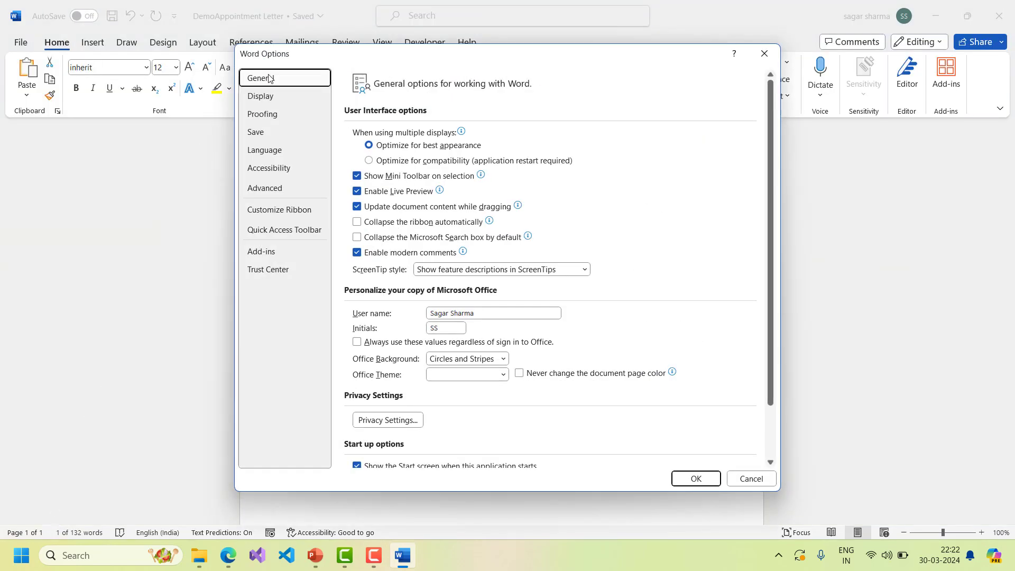
{"action": "left_click", "coordinate": [271, 211]}
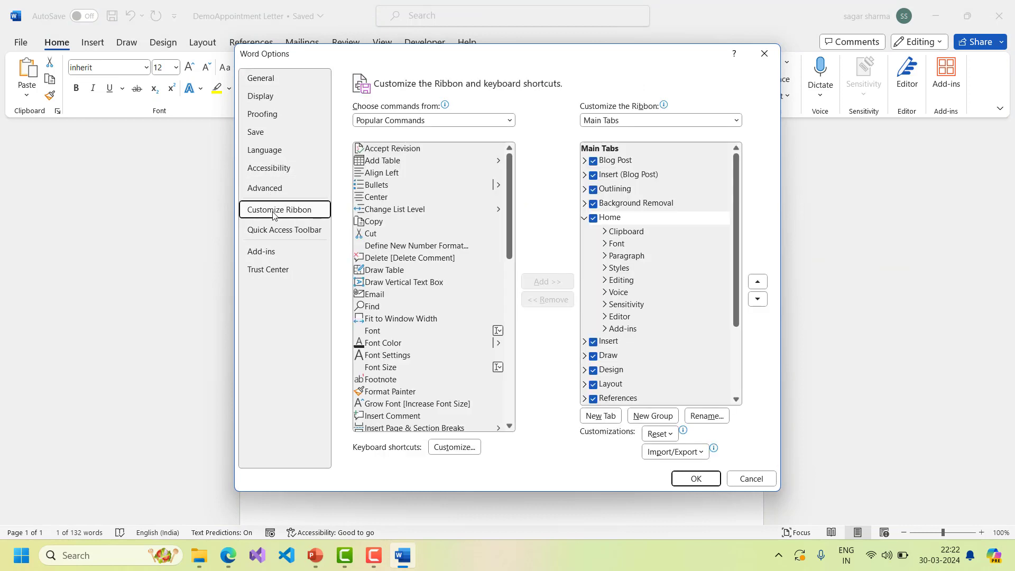
{"action": "left_click", "coordinate": [585, 218]}
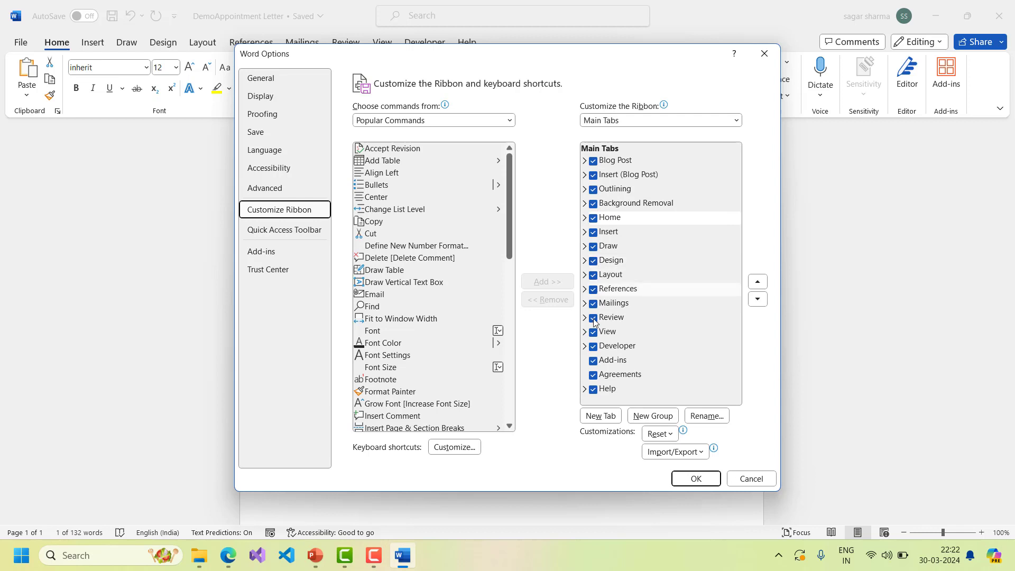
{"action": "left_click", "coordinate": [593, 347]}
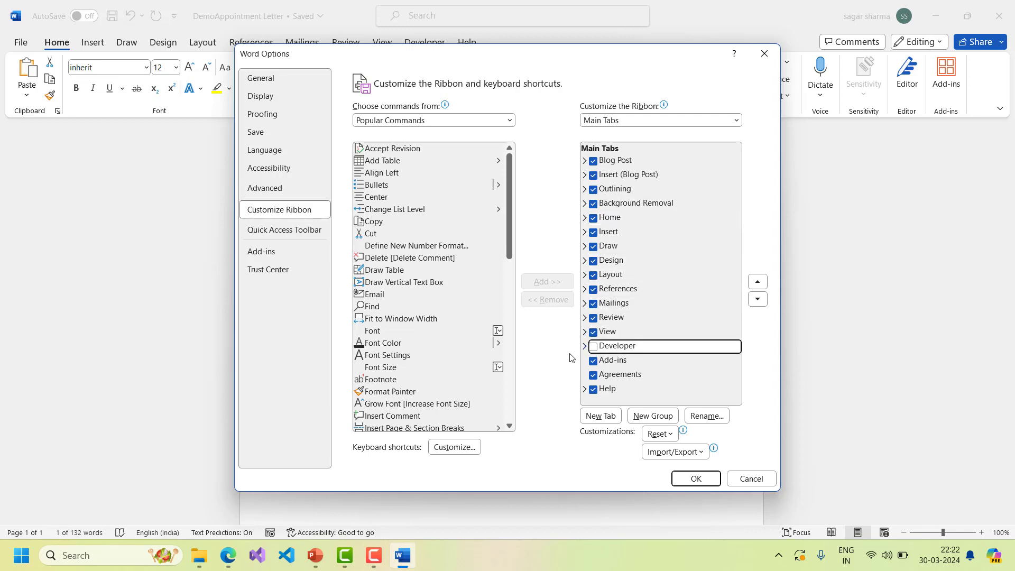
{"action": "left_click", "coordinate": [593, 347]}
{"action": "left_click", "coordinate": [683, 479]}
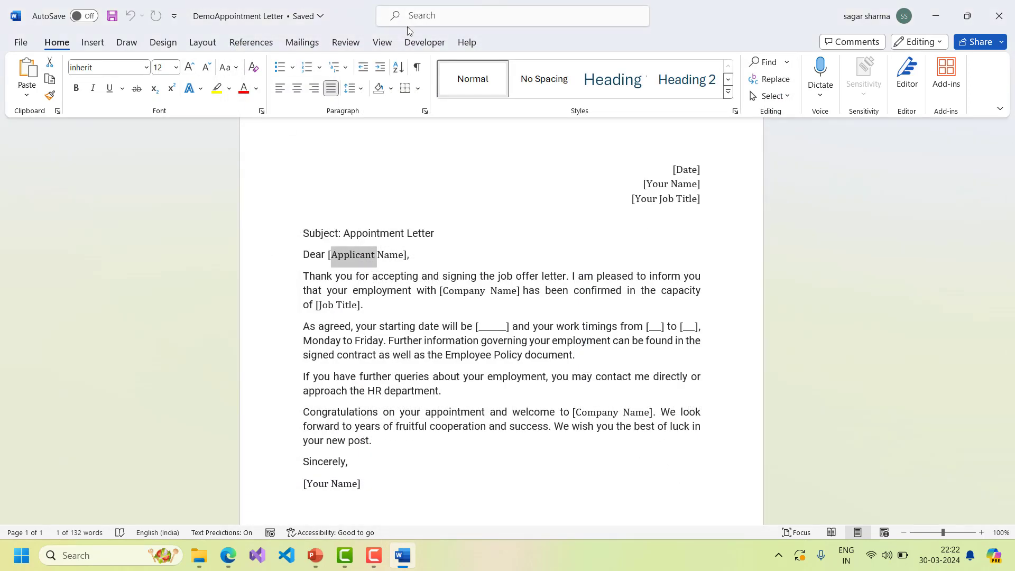
Step: Replace the [Date] placeholder with a date picker content control and set its date to 30-03-2024
{"action": "left_click", "coordinate": [426, 43]}
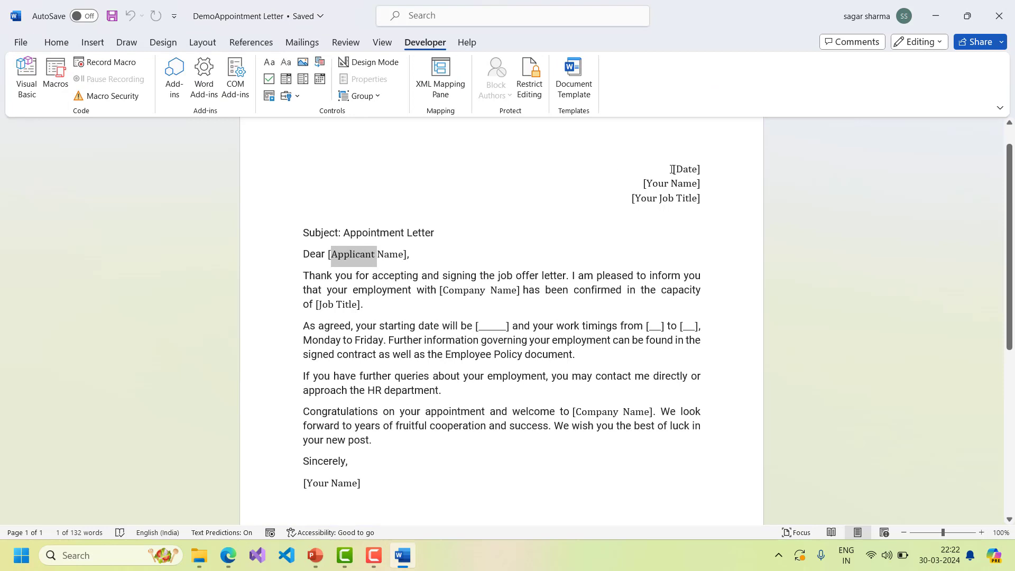
{"action": "left_click_drag", "start_coordinate": [672, 169], "coordinate": [699, 169]}
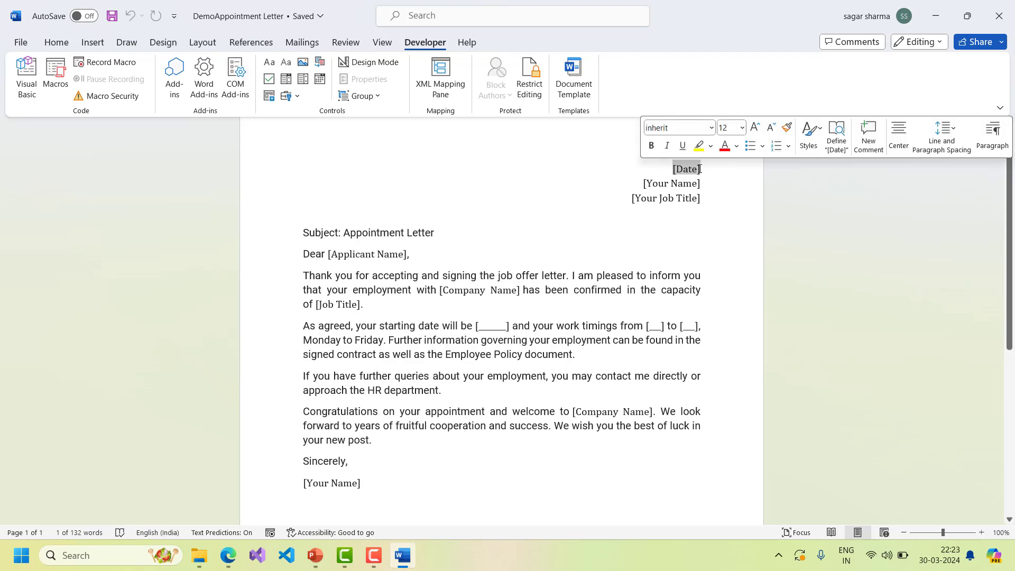
{"action": "key", "text": "Delete"}
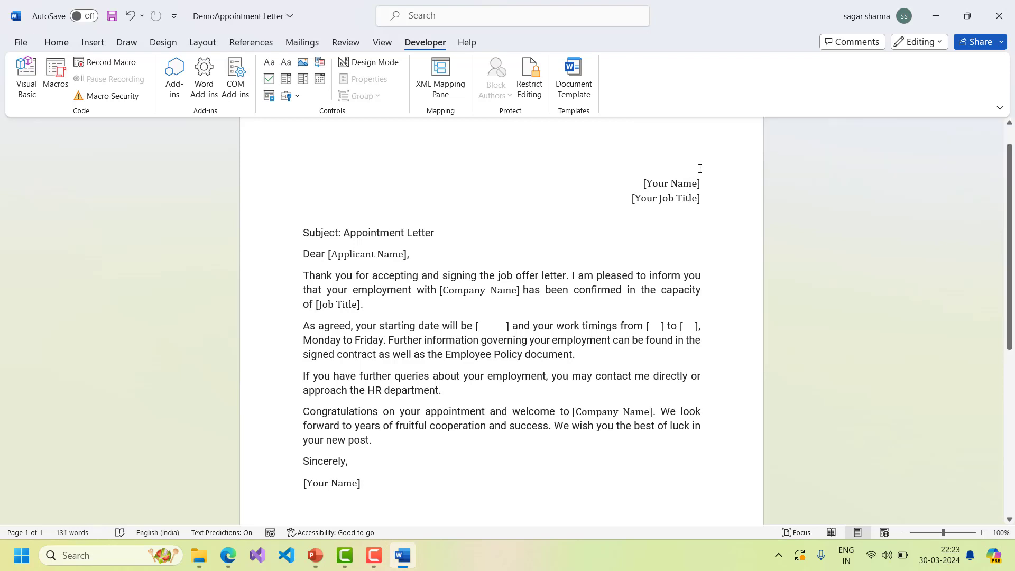
{"action": "left_click", "coordinate": [319, 79]}
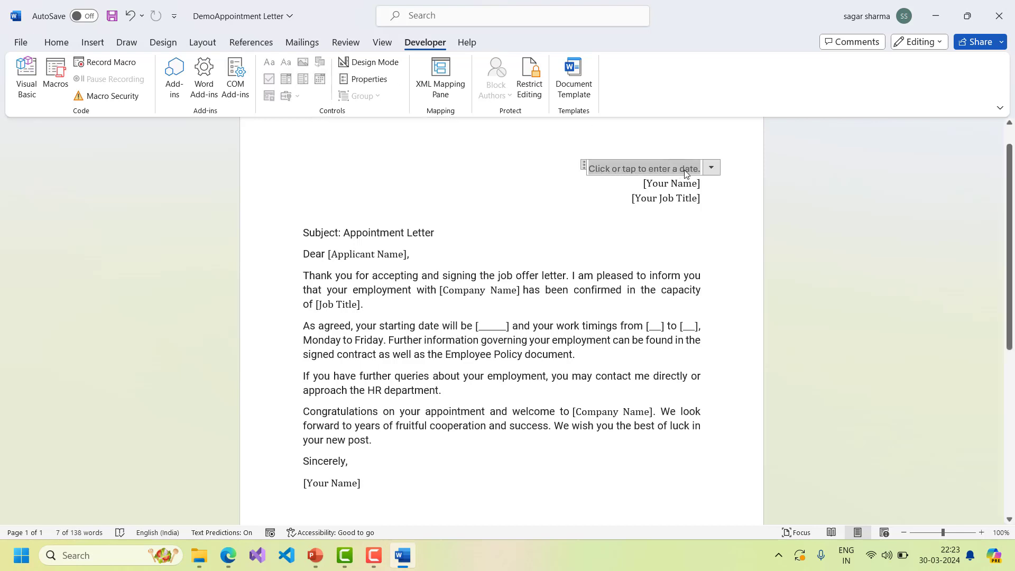
{"action": "left_click", "coordinate": [712, 167]}
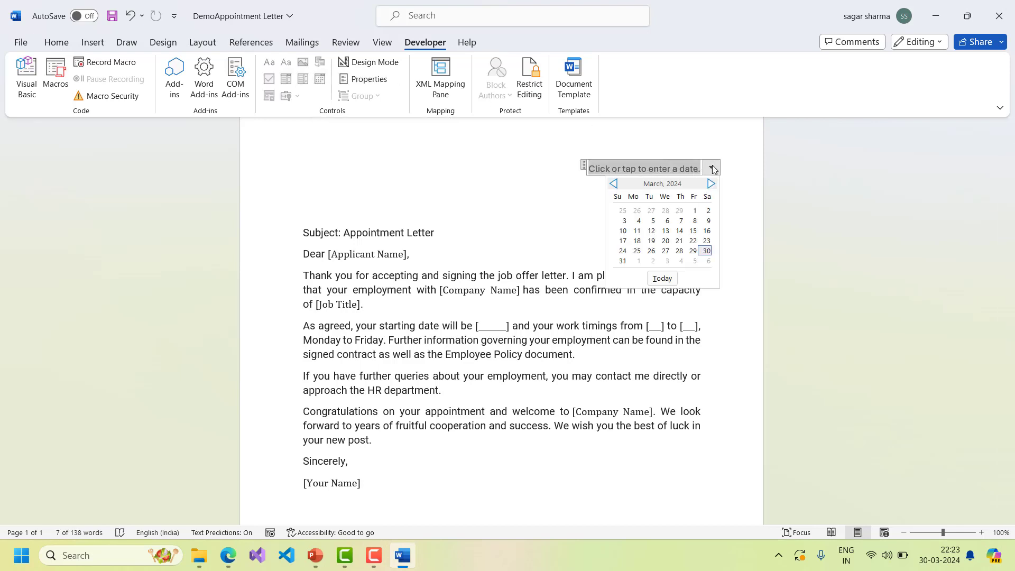
{"action": "left_click", "coordinate": [707, 252]}
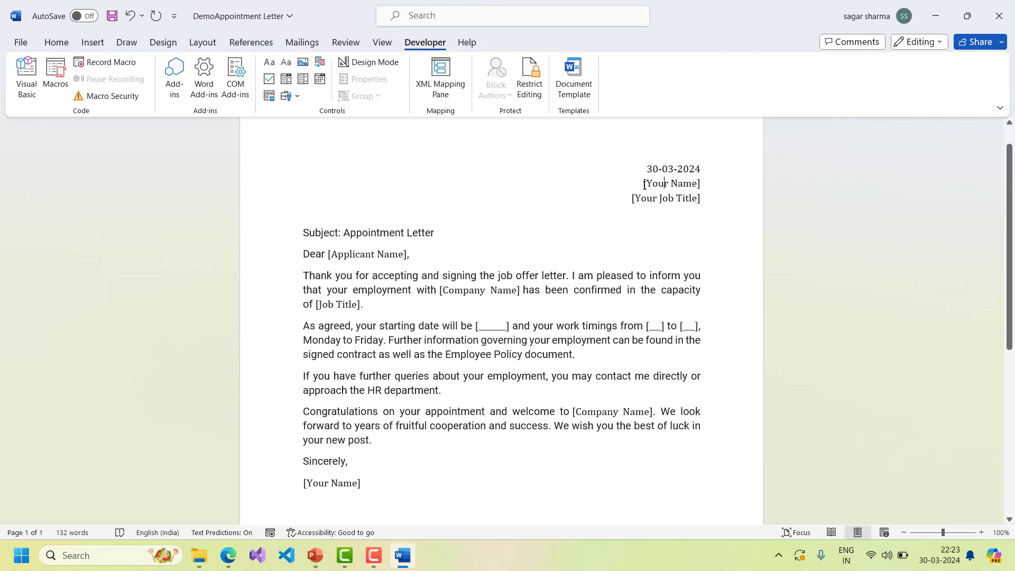
Step: Replace the [Your Name] placeholder below the date with a plain text content control on a new right-aligned line
{"action": "left_click_drag", "start_coordinate": [644, 184], "coordinate": [701, 184]}
{"action": "key", "text": "BackSpace"}
{"action": "key", "text": "Return"}
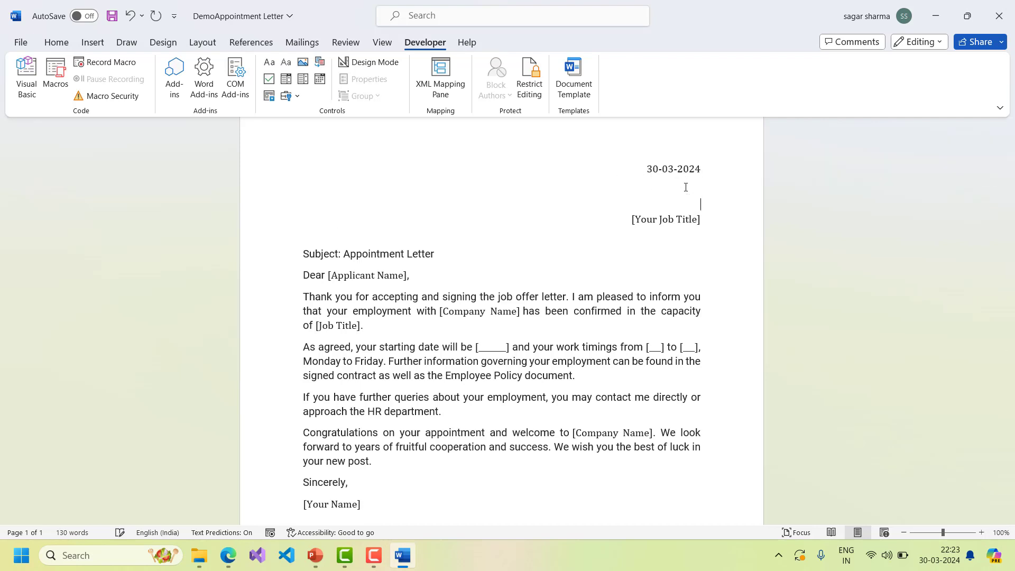
{"action": "key", "text": "ctrl+e"}
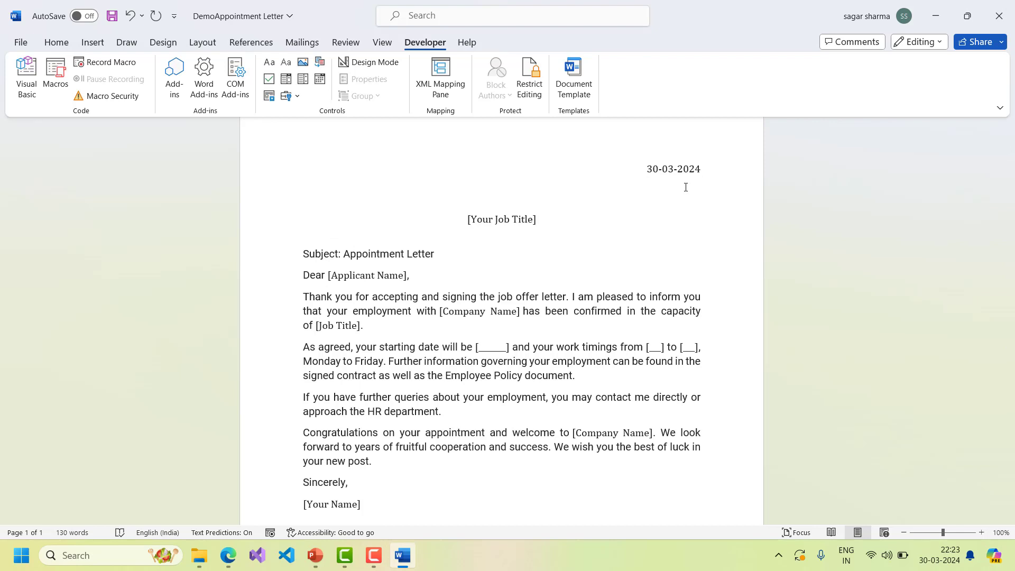
{"action": "key", "text": "ctrl+z"}
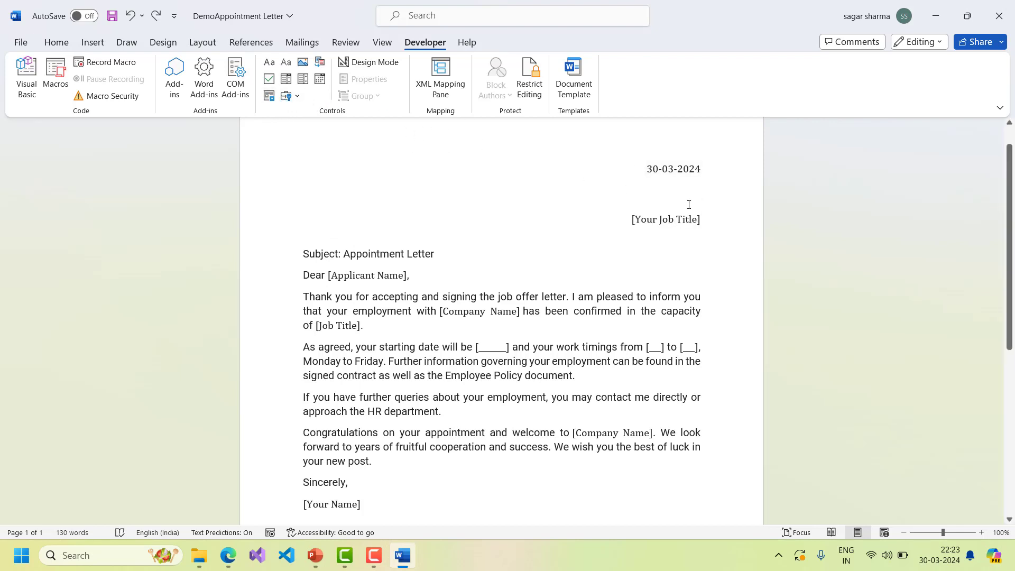
{"action": "left_click", "coordinate": [286, 67]}
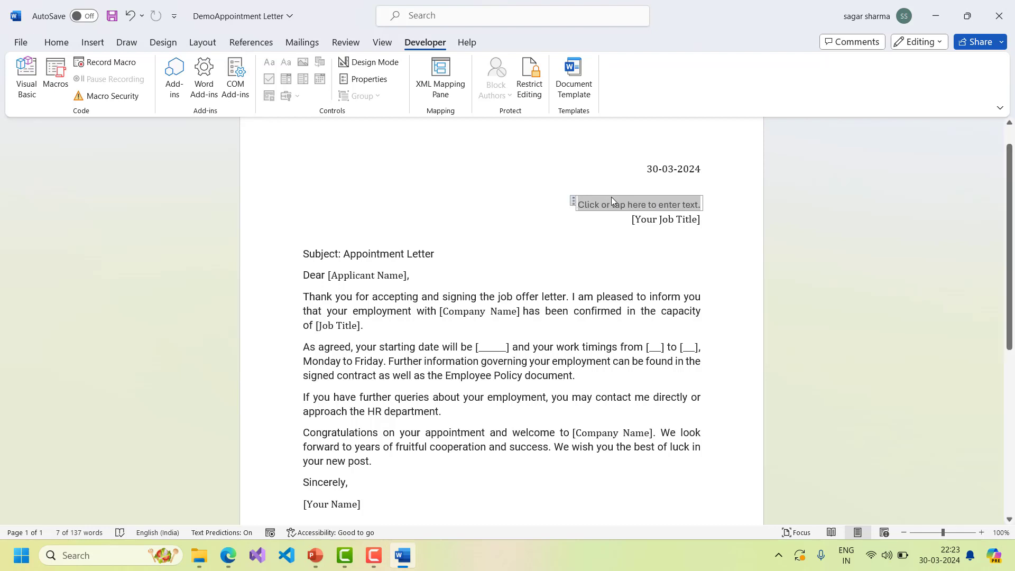
Step: Set both the title and the tag of the new content control to ManagerName
{"action": "left_click", "coordinate": [365, 79]}
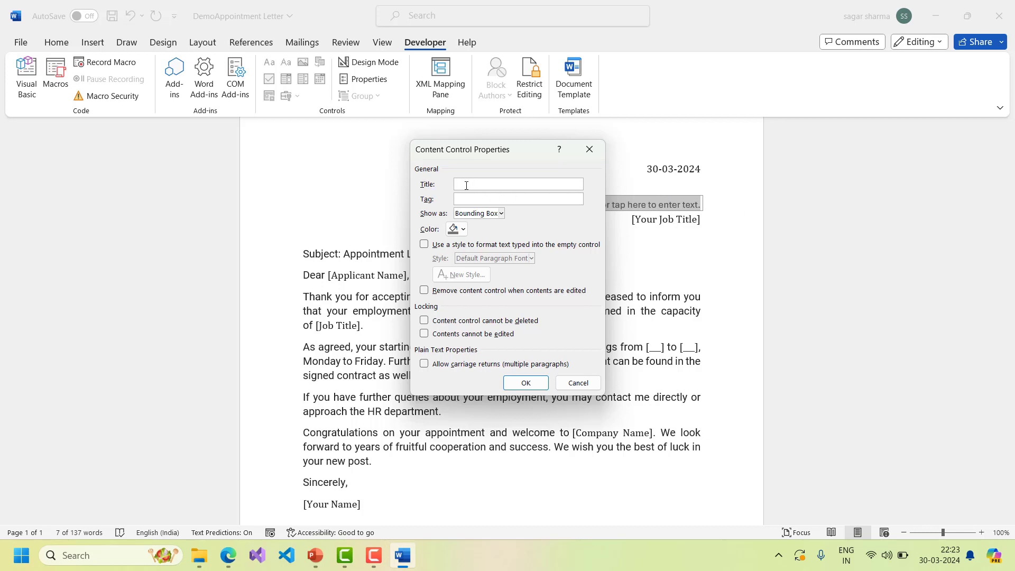
{"action": "type", "text": "ManagerName"}
{"action": "double_click", "coordinate": [466, 186]}
{"action": "key", "text": "ctrl+c"}
{"action": "left_click", "coordinate": [469, 200]}
{"action": "key", "text": "ctrl+v"}
{"action": "left_click", "coordinate": [526, 383]}
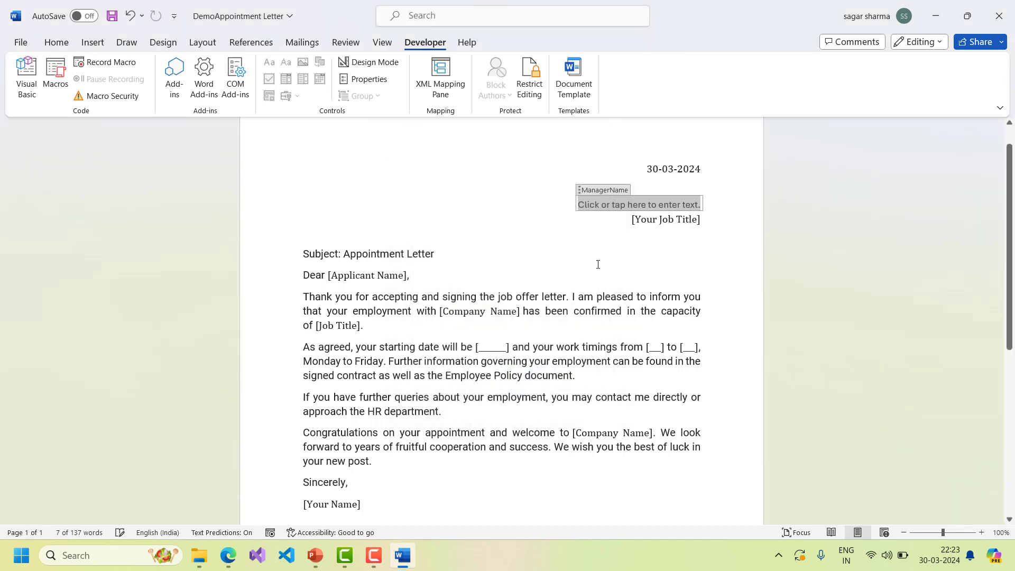
Step: Delete the [Your Job Title] placeholder text below the ManagerName control
{"action": "left_click", "coordinate": [668, 220]}
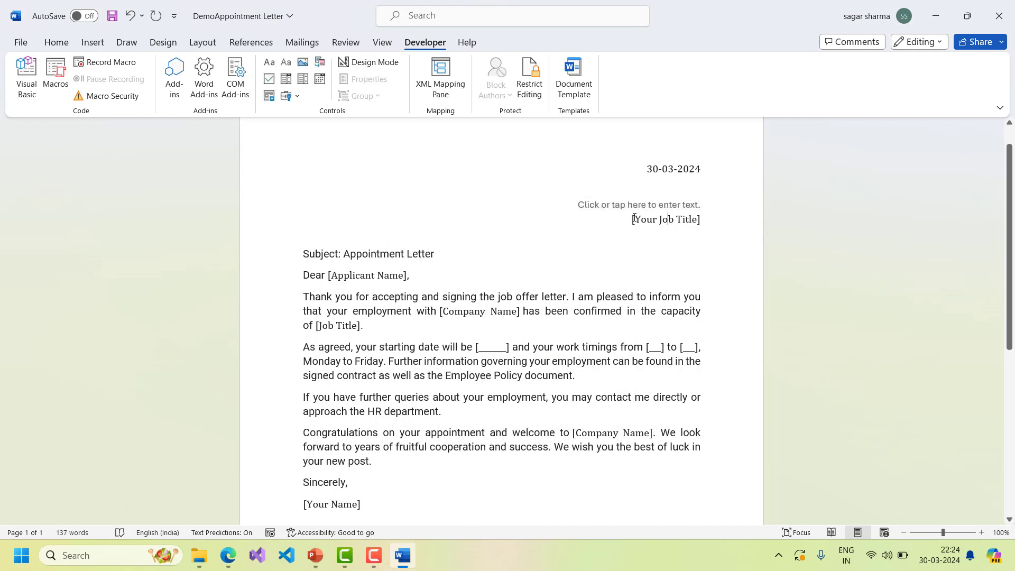
{"action": "left_click_drag", "start_coordinate": [635, 218], "coordinate": [700, 220]}
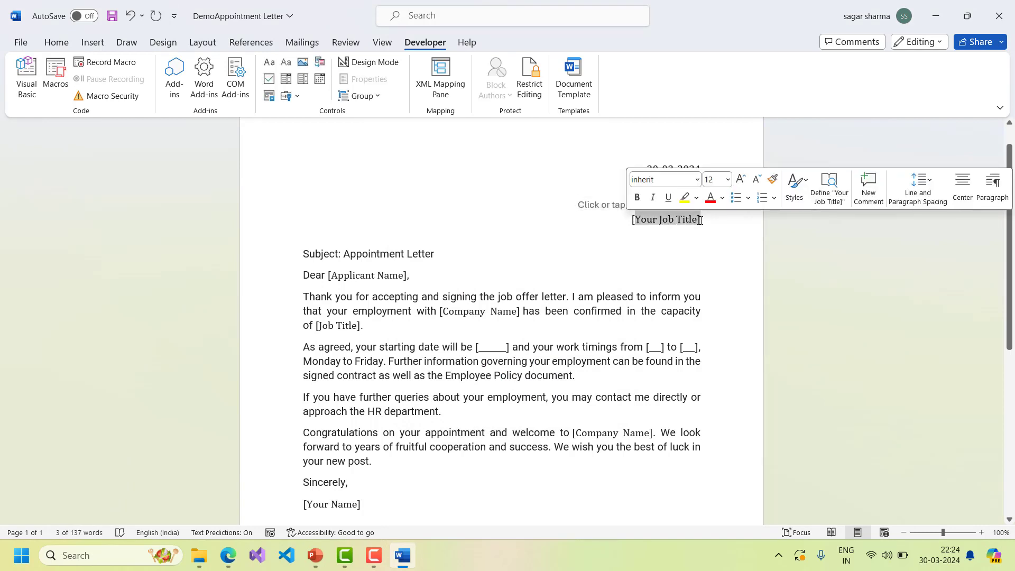
{"action": "key", "text": "BackSpace"}
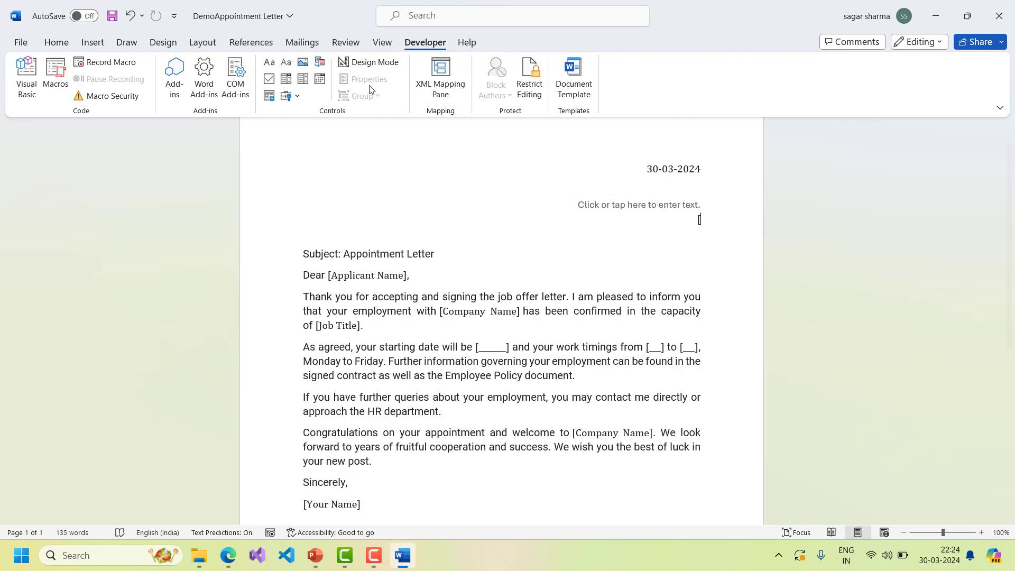
Step: Insert a plain text content control on the job title line and title it ManagerDesignation
{"action": "left_click", "coordinate": [286, 62]}
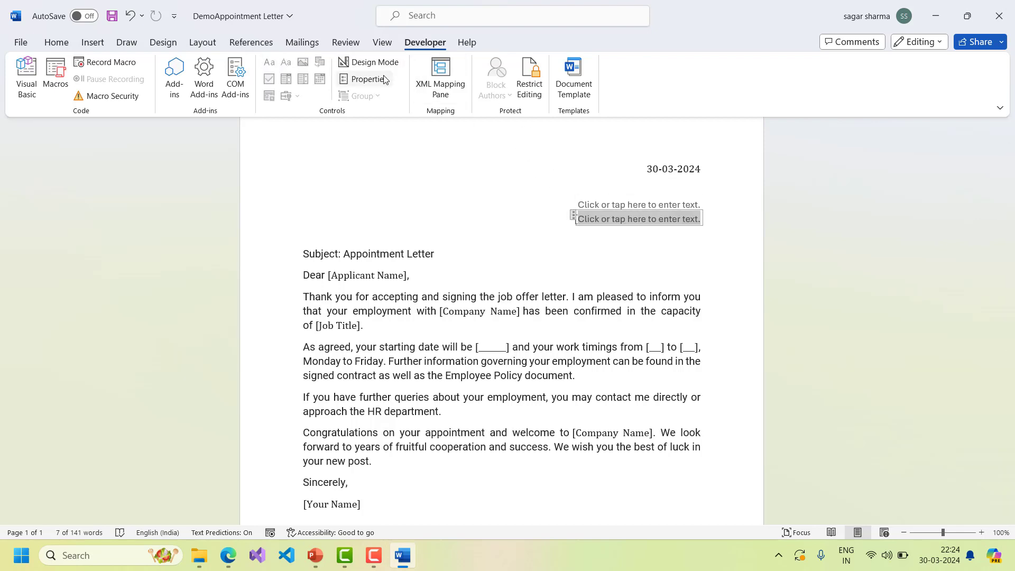
{"action": "left_click", "coordinate": [367, 79]}
{"action": "type", "text": "manag"}
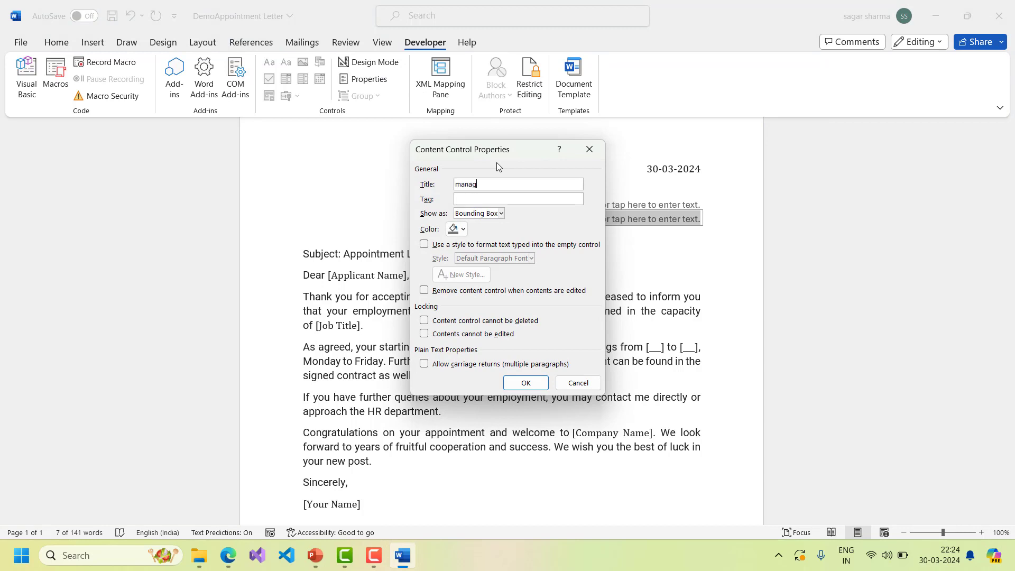
{"action": "key", "text": "BackSpace"}
{"action": "key", "text": "BackSpace"}
{"action": "key", "text": "BackSpace"}
{"action": "key", "text": "BackSpace"}
{"action": "key", "text": "BackSpace"}
{"action": "type", "text": "Ma"}
{"action": "key", "text": "Return"}
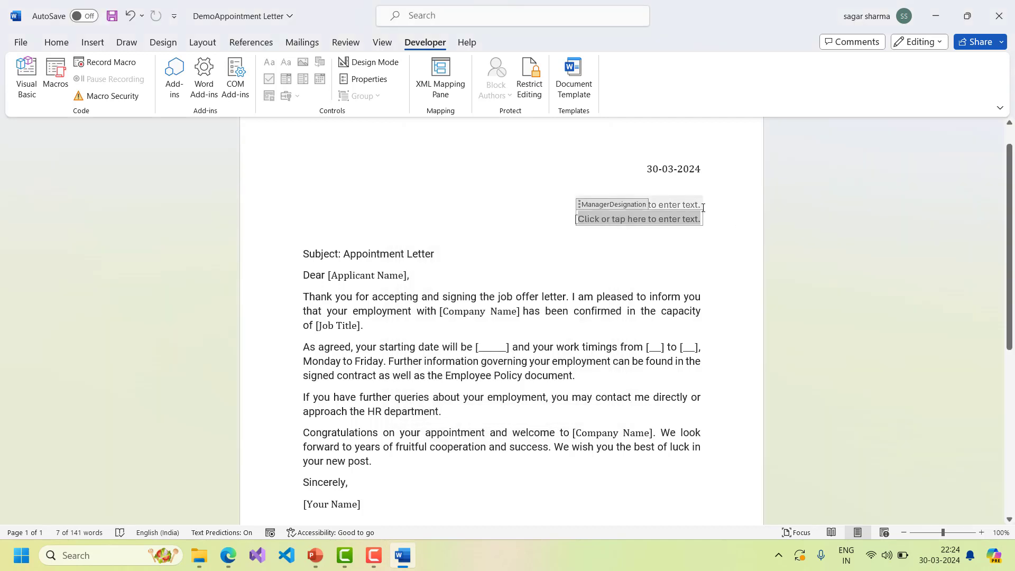
Step: Delete the ManagerDesignation content control from the job title line
{"action": "left_click", "coordinate": [587, 218]}
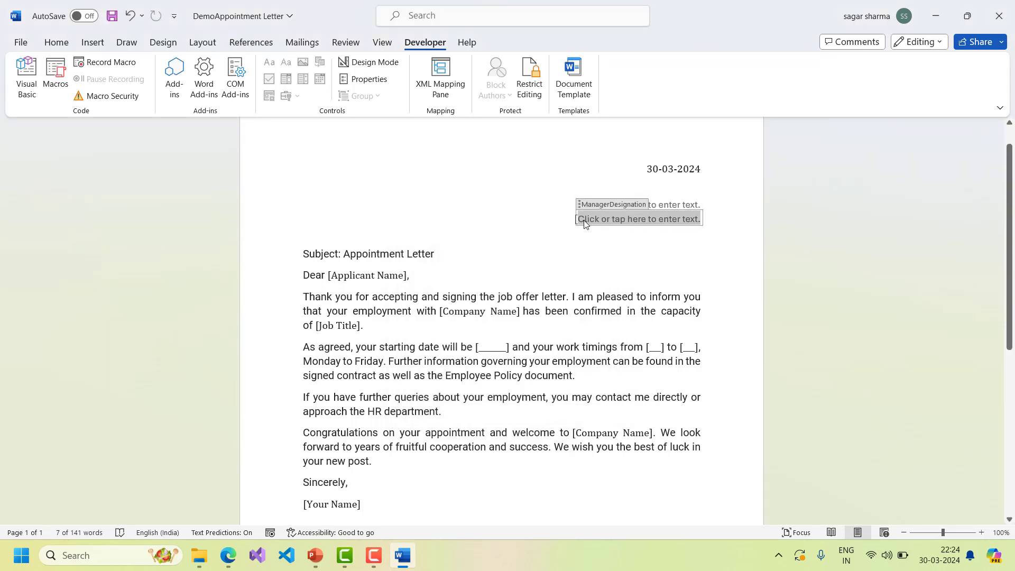
{"action": "key", "text": "Delete"}
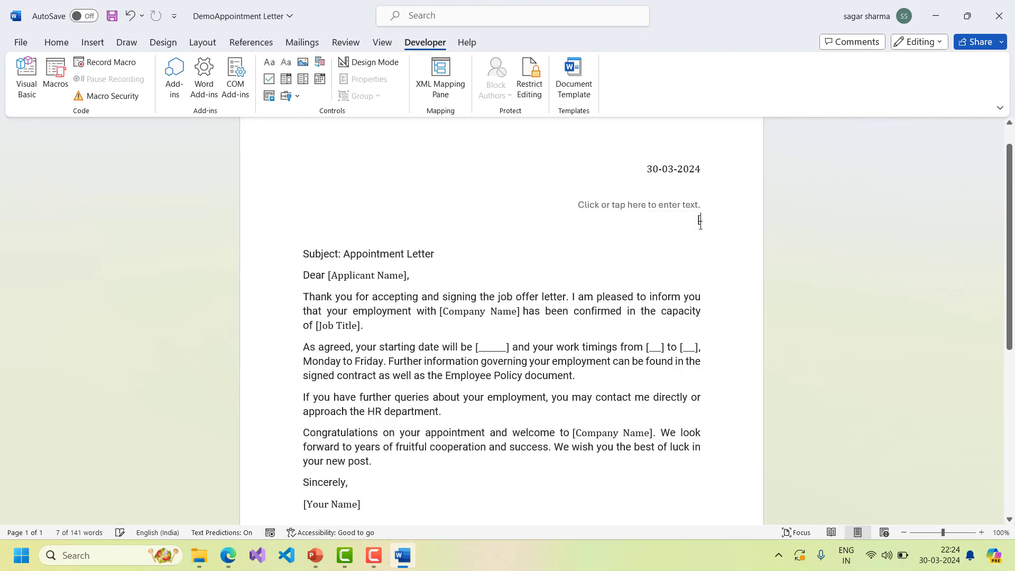
{"action": "left_click", "coordinate": [706, 204]}
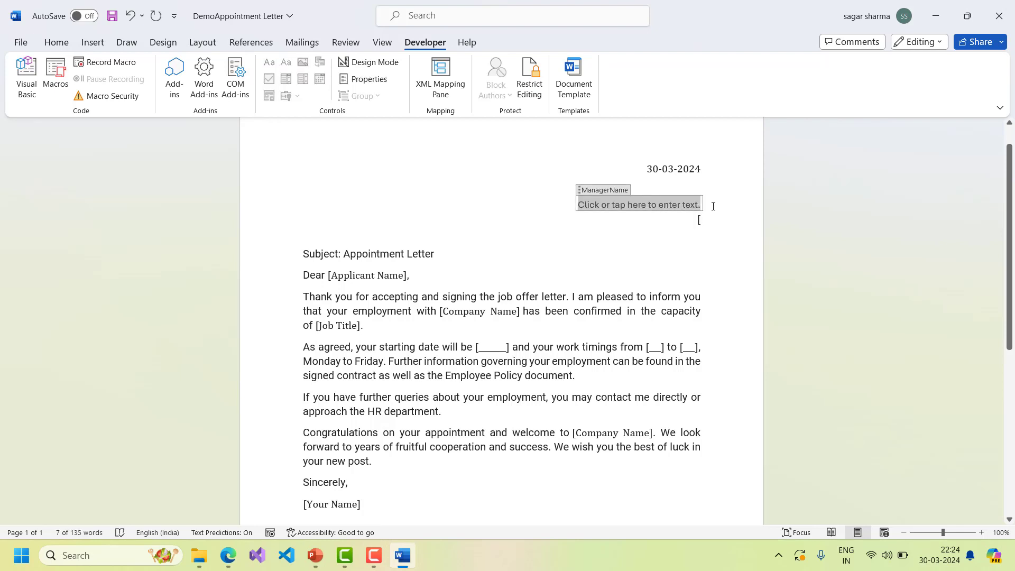
{"action": "key", "text": "ctrl+z"}
{"action": "left_click", "coordinate": [711, 237]}
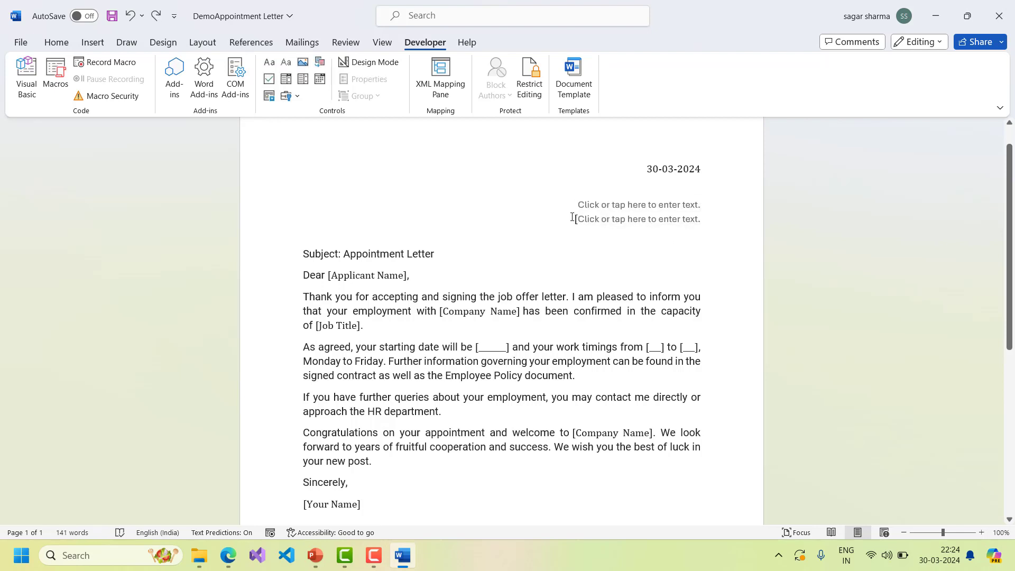
{"action": "left_click", "coordinate": [588, 220]}
{"action": "key", "text": "Delete"}
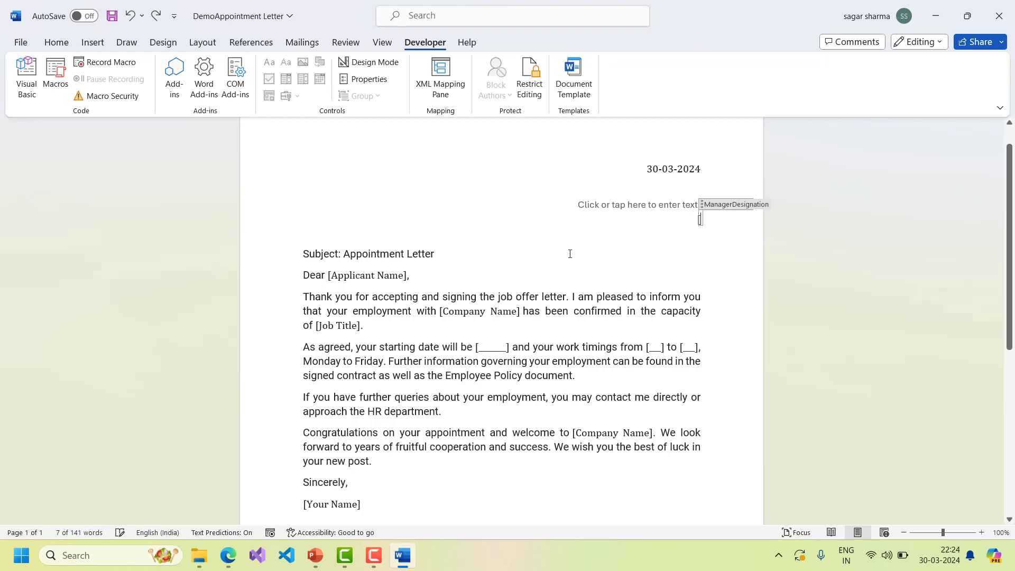
Step: Remove the stray opening bracket, insert a plain text content control on the line below ManagerName and open its properties
{"action": "left_click", "coordinate": [702, 221]}
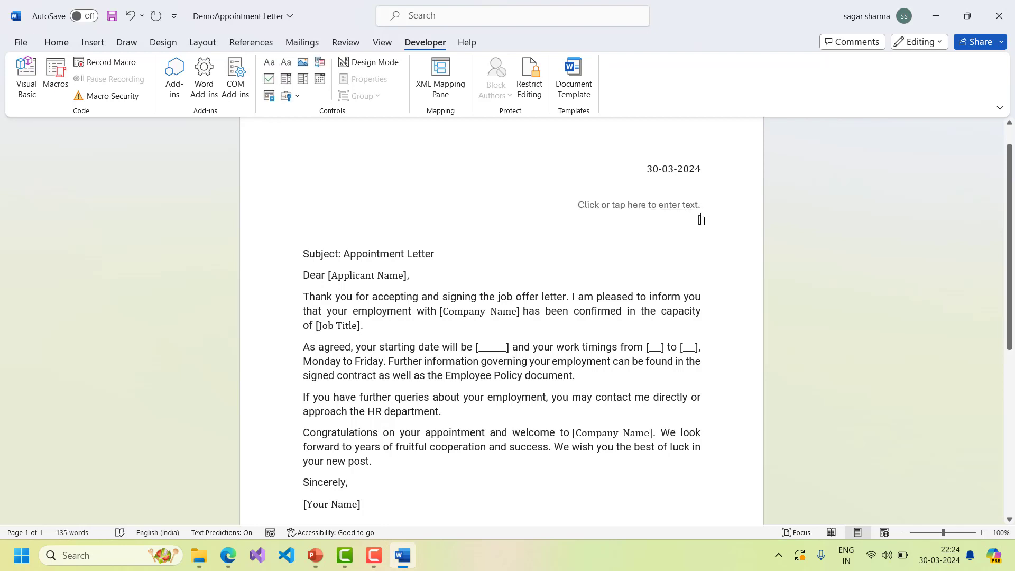
{"action": "key", "text": "BackSpace"}
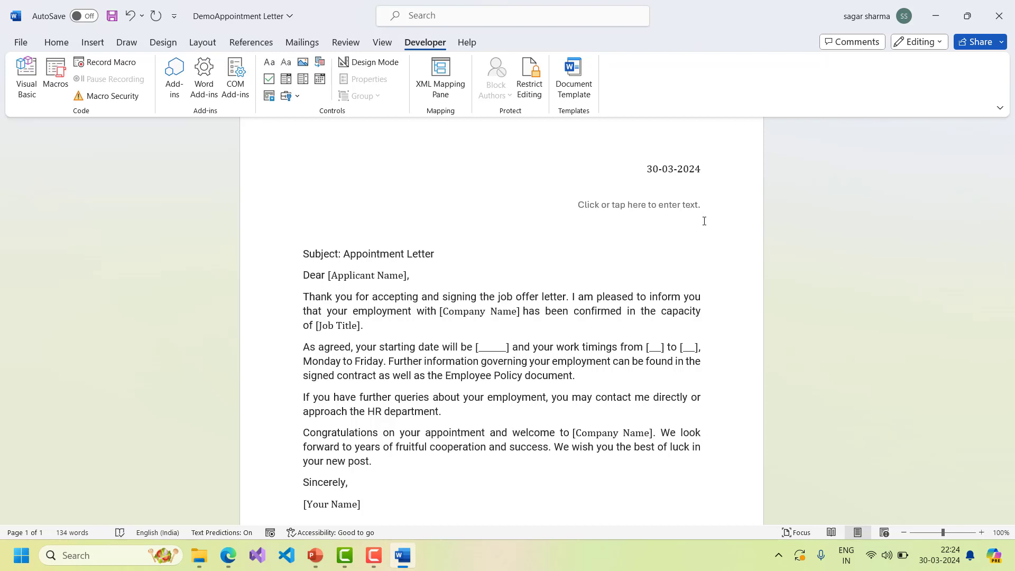
{"action": "left_click", "coordinate": [706, 209]}
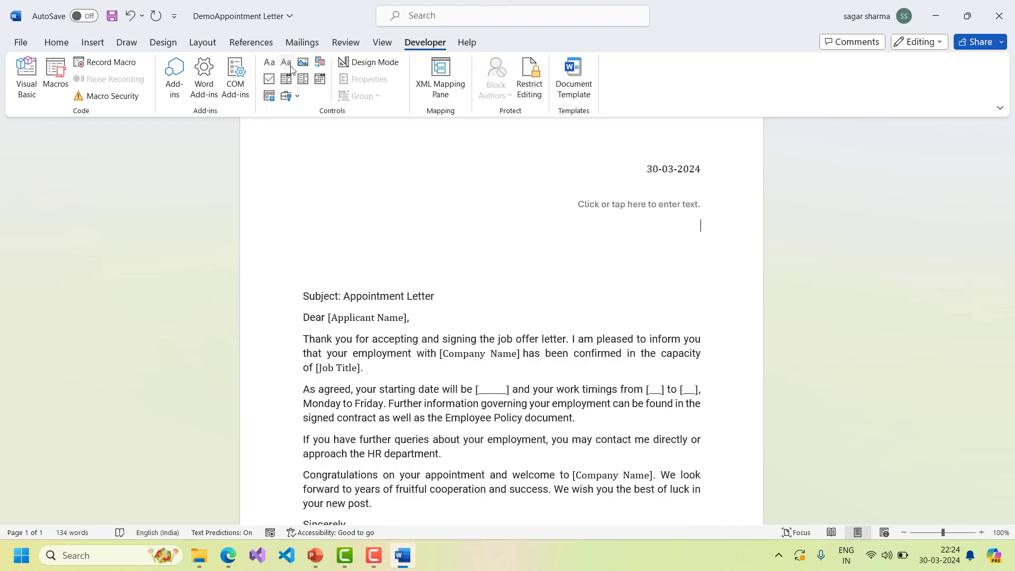
{"action": "left_click", "coordinate": [286, 62]}
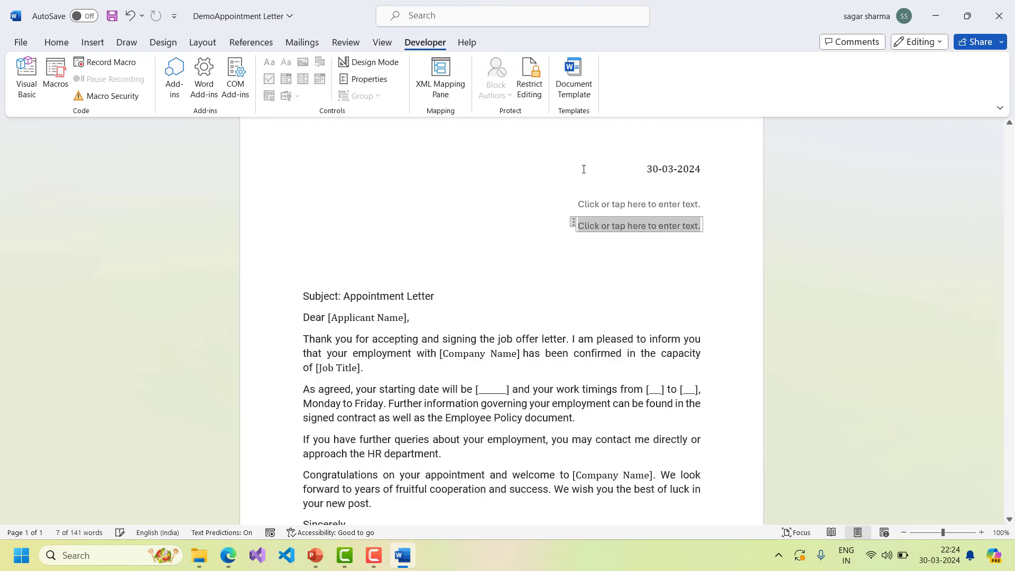
{"action": "left_click", "coordinate": [361, 76]}
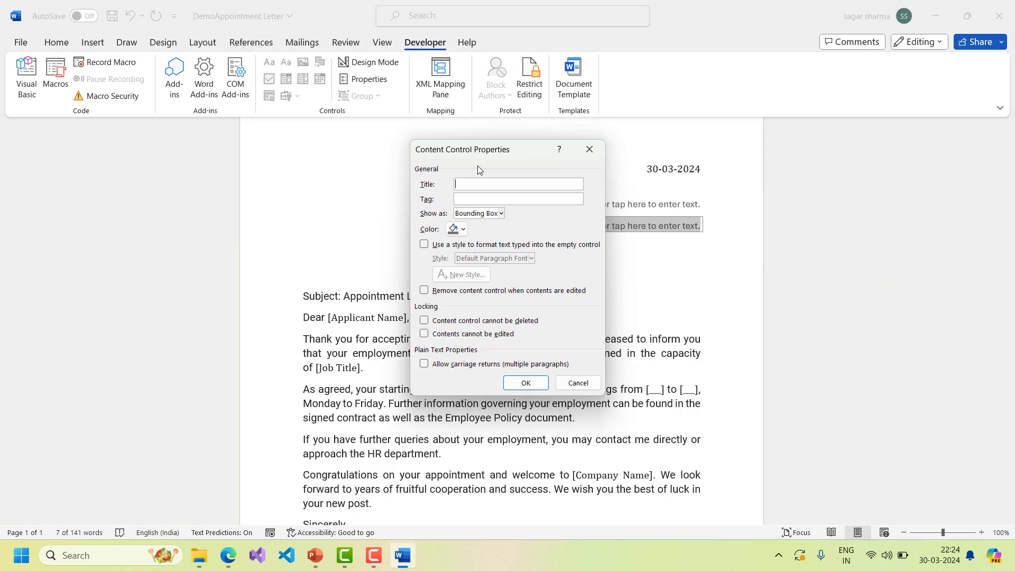
Step: Set the control's title and tag to ManagerDesignation, and check the labels of both manager controls
{"action": "type", "text": "ManagerDesignation"}
{"action": "key", "text": "ctrl+a"}
{"action": "key", "text": "ctrl+c"}
{"action": "left_click", "coordinate": [471, 203]}
{"action": "key", "text": "ctrl+v"}
{"action": "left_click", "coordinate": [525, 382]}
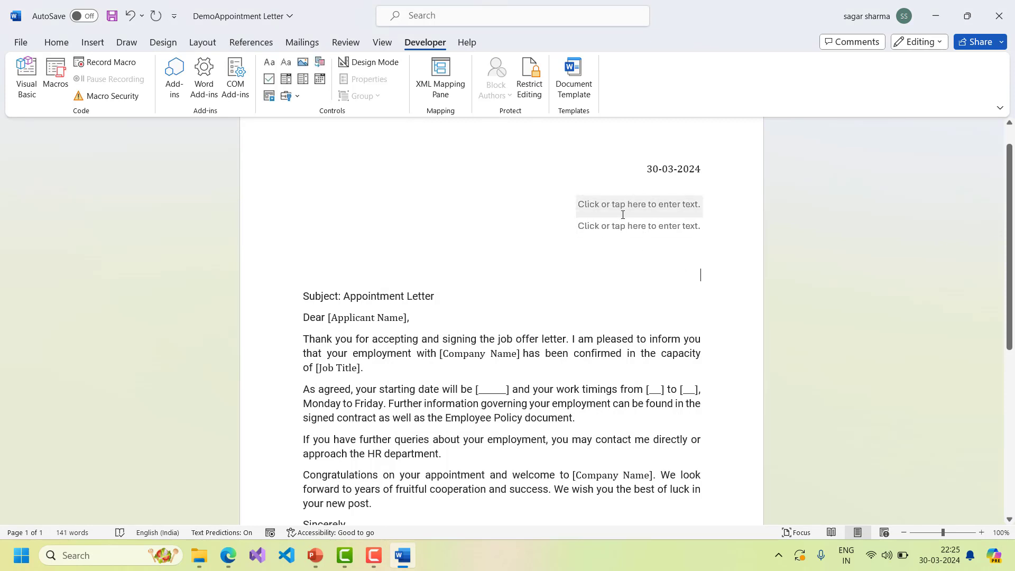
{"action": "left_click", "coordinate": [655, 205]}
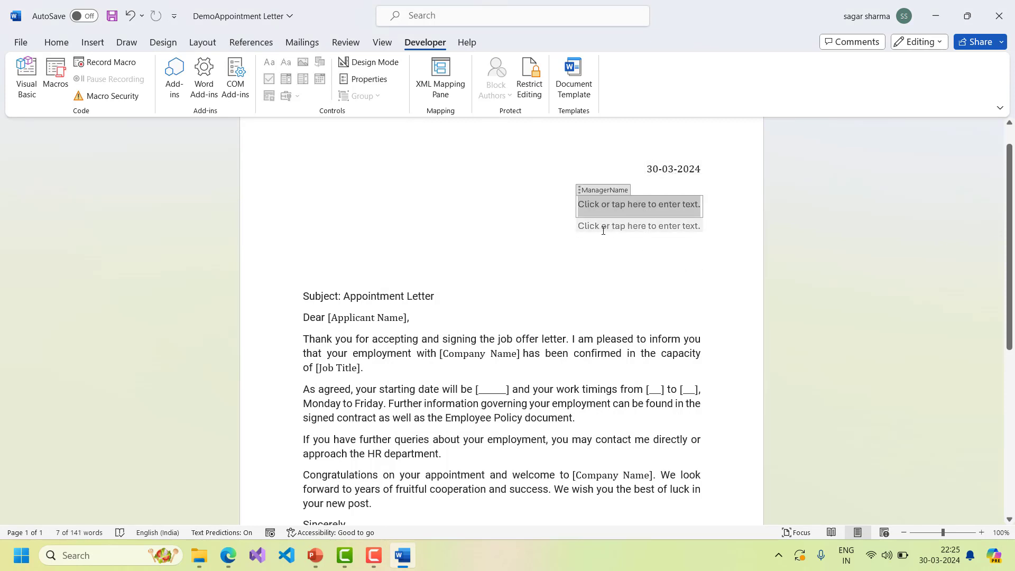
{"action": "left_click", "coordinate": [602, 225]}
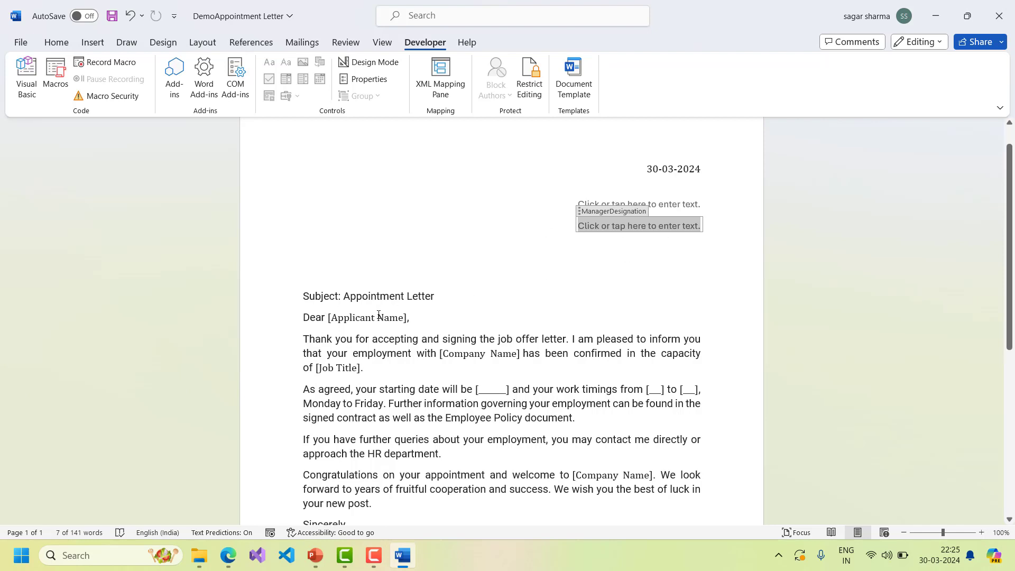
Step: Replace the [Applicant Name] placeholder after Dear with a plain text content control titled EmployeeName
{"action": "left_click_drag", "start_coordinate": [328, 317], "coordinate": [409, 317]}
{"action": "key", "text": "Delete"}
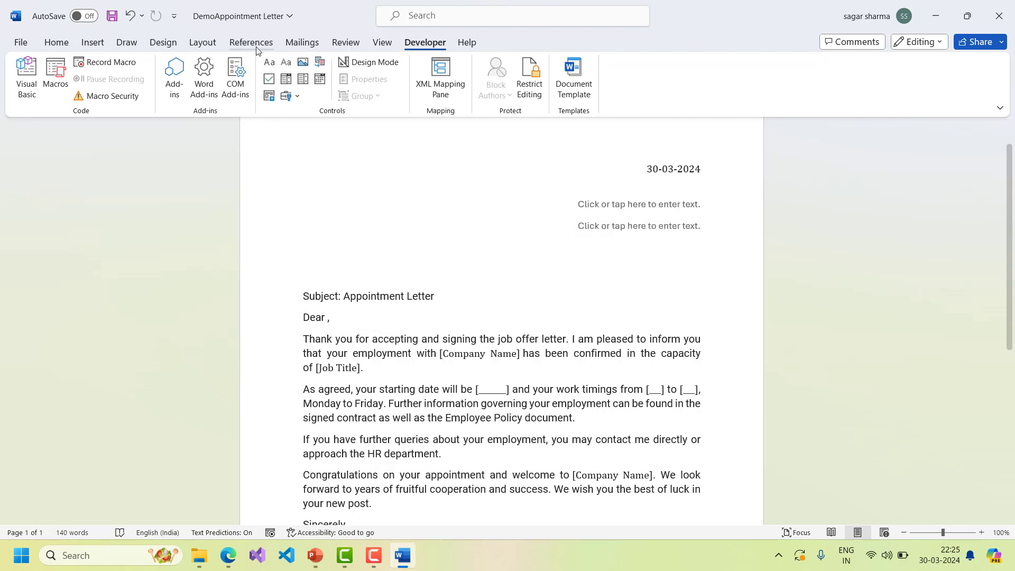
{"action": "left_click", "coordinate": [286, 62]}
{"action": "left_click", "coordinate": [388, 81]}
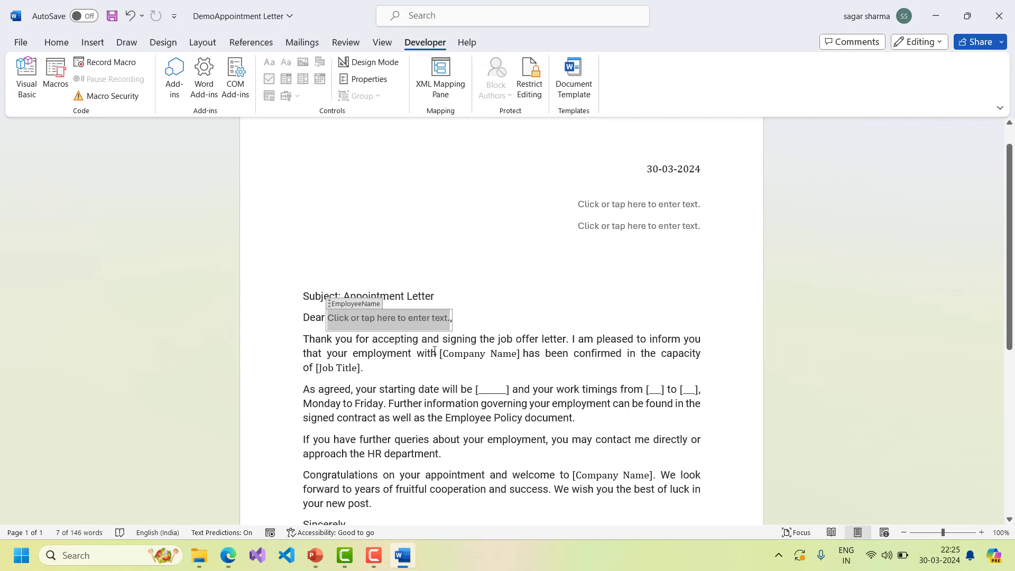
Step: Replace the [Company Name] placeholder in the letter's first paragraph with DS TechMirror
{"action": "left_click_drag", "start_coordinate": [438, 353], "coordinate": [521, 354]}
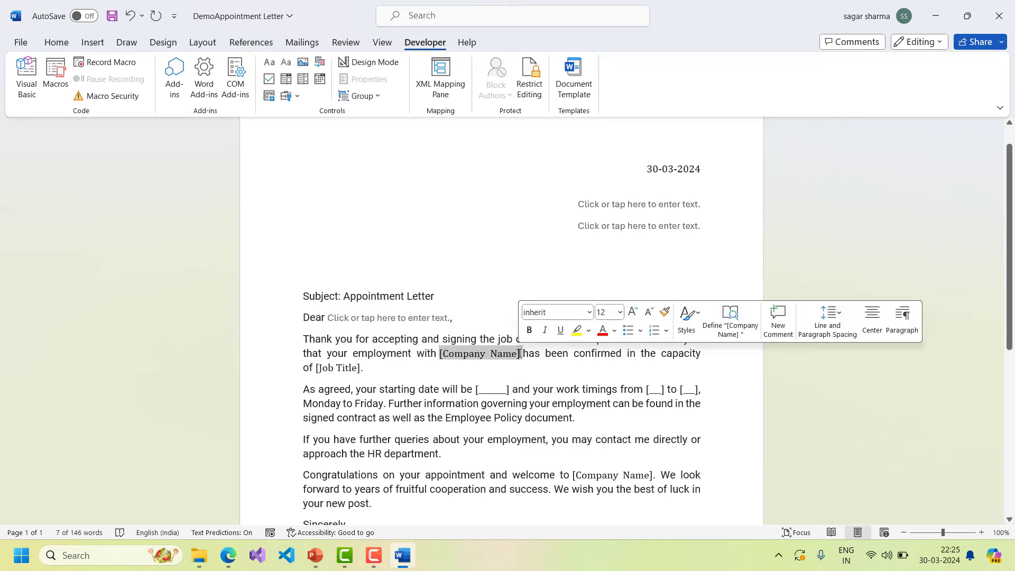
{"action": "key", "text": "Delete"}
{"action": "type", "text": "DS "}
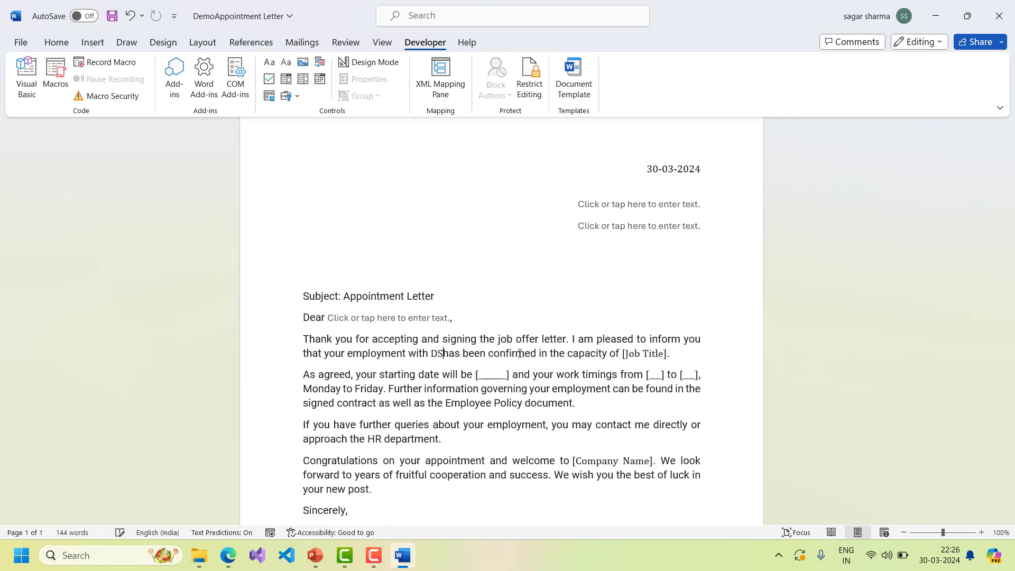
{"action": "type", "text": "TechMirror"}
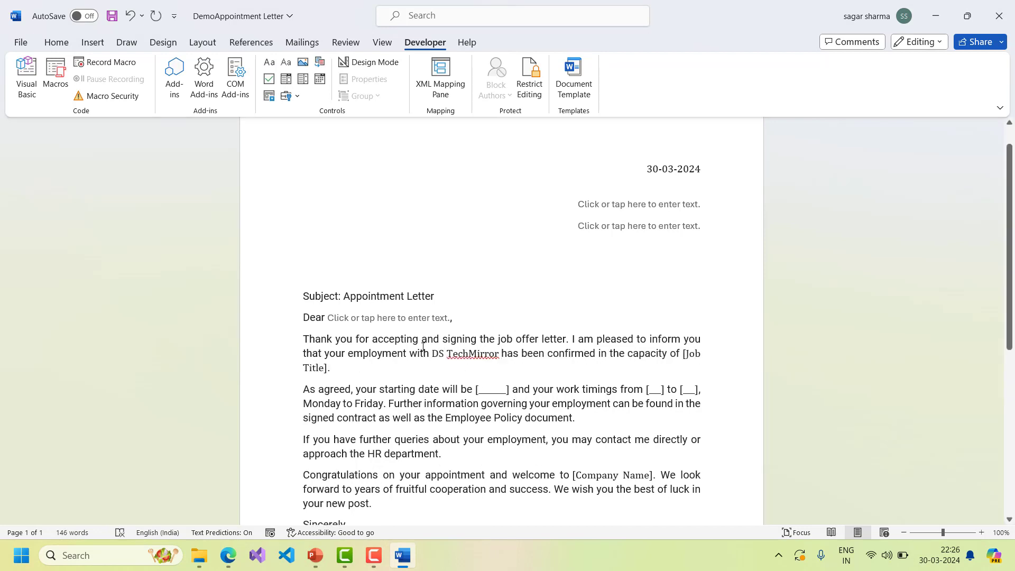
Step: Turn the [Job Title] placeholder in the first paragraph into a plain text content control titled Designation
{"action": "key", "text": "Delete"}
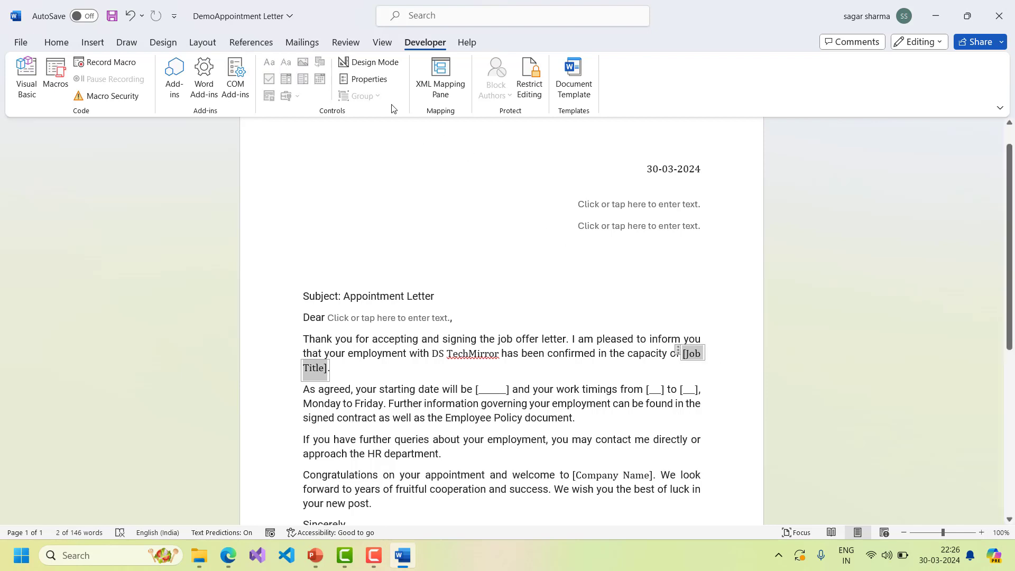
{"action": "left_click", "coordinate": [365, 78]}
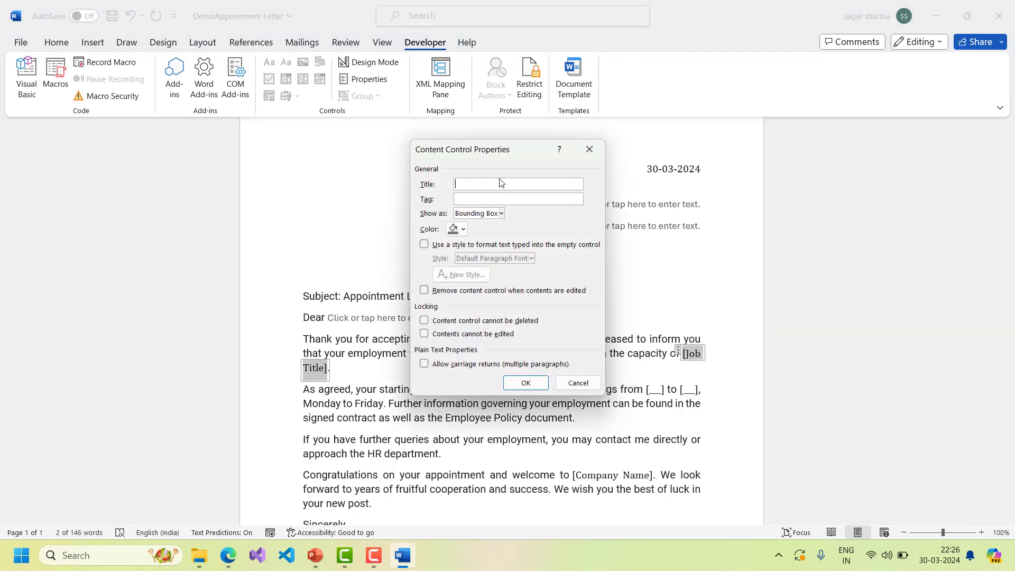
{"action": "type", "text": "J"}
{"action": "key", "text": "BackSpace"}
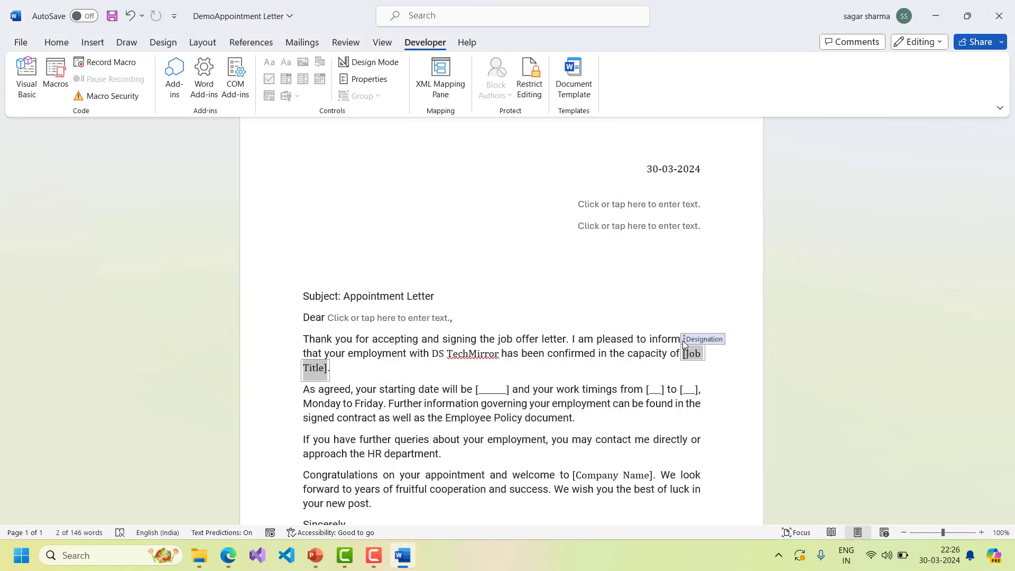
Step: Replace the starting date blank in the second paragraph with a plain text content control titled DOJ
{"action": "scroll", "coordinate": [468, 391], "scroll_direction": "down", "scroll_amount": 1}
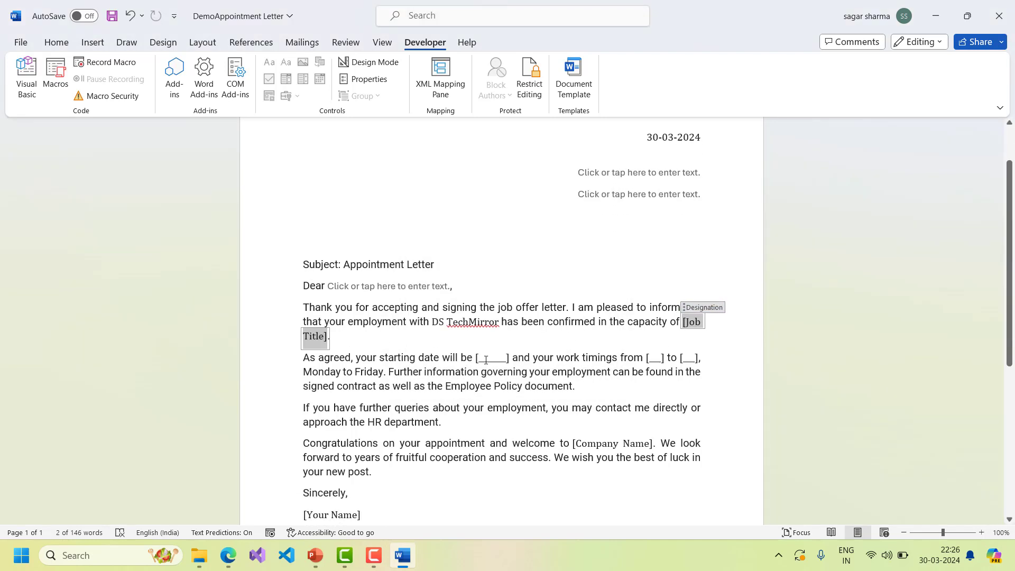
{"action": "left_click", "coordinate": [478, 358]}
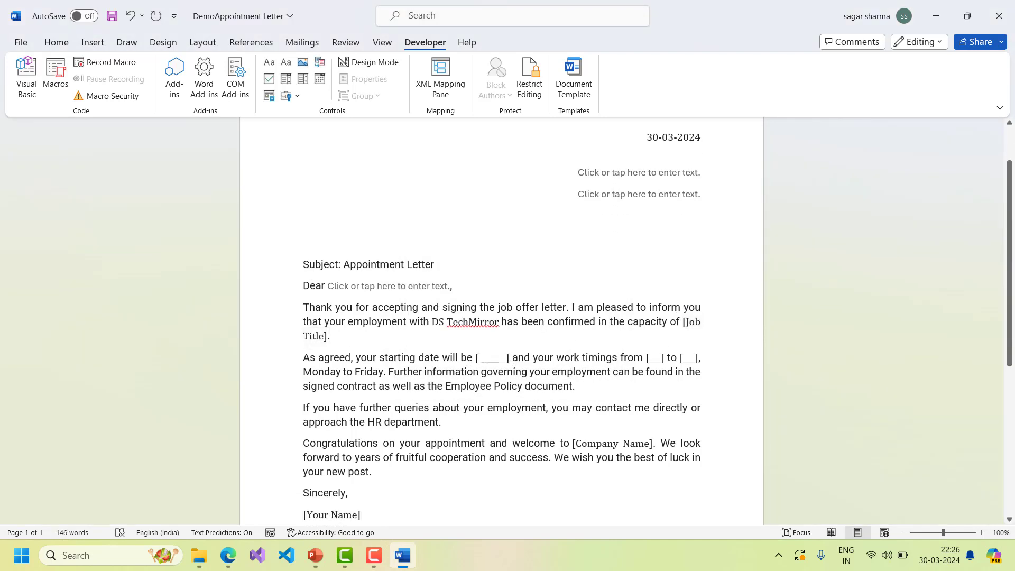
{"action": "key", "text": "BackSpace"}
{"action": "key", "text": "BackSpace"}
{"action": "key", "text": "BackSpace"}
{"action": "key", "text": "BackSpace"}
{"action": "key", "text": "BackSpace"}
{"action": "key", "text": "BackSpace"}
{"action": "key", "text": "BackSpace"}
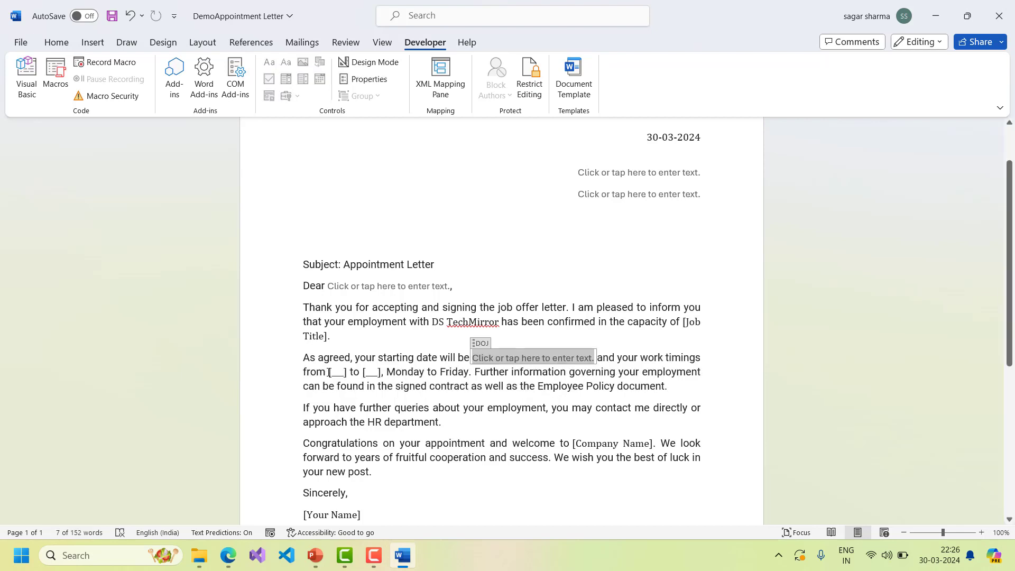
Step: Replace the two work-timing blanks with plain text content controls titled ShiftStarttime and Shiftendtime
{"action": "left_click_drag", "start_coordinate": [329, 372], "coordinate": [346, 372]}
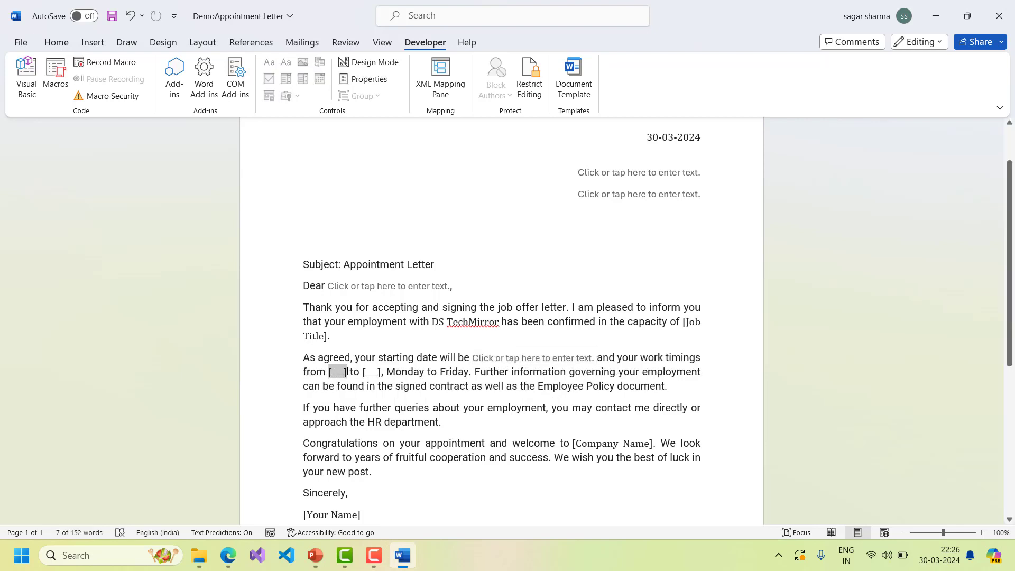
{"action": "left_click", "coordinate": [290, 66]}
{"action": "type", "text": "r"}
{"action": "type", "text": "tt"}
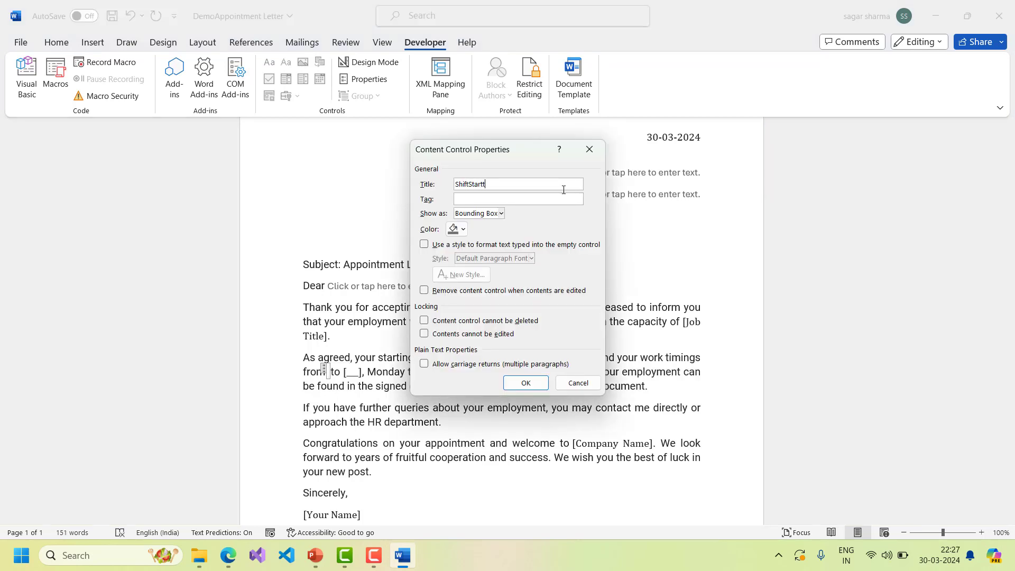
{"action": "type", "text": "ime"}
{"action": "left_click", "coordinate": [525, 383]}
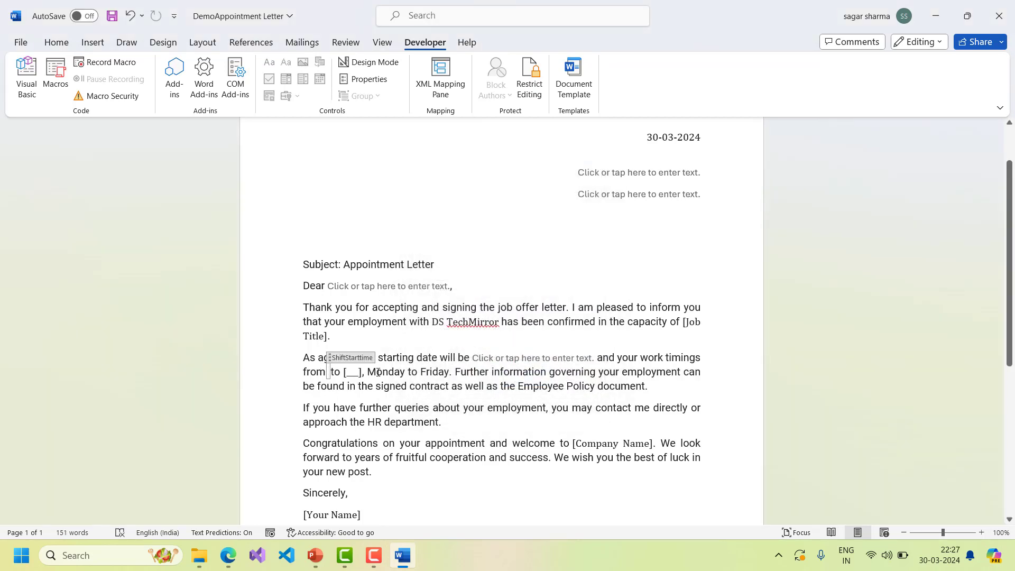
{"action": "left_click_drag", "start_coordinate": [344, 374], "coordinate": [356, 372]}
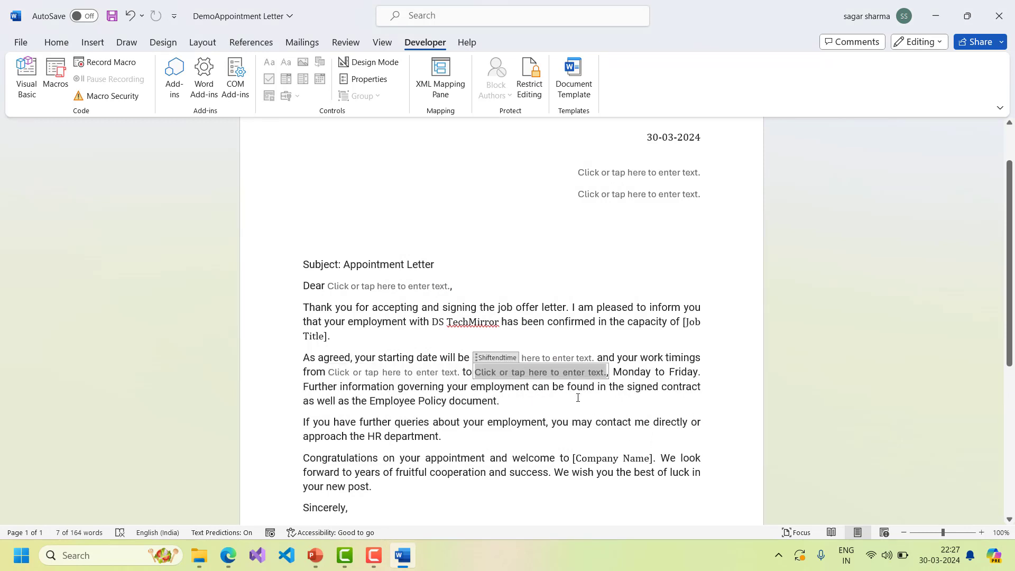
Step: Delete the letter's closing text from the Congratulations paragraph through [Your Name], and save the document
{"action": "scroll", "coordinate": [578, 397], "scroll_direction": "down", "scroll_amount": 2}
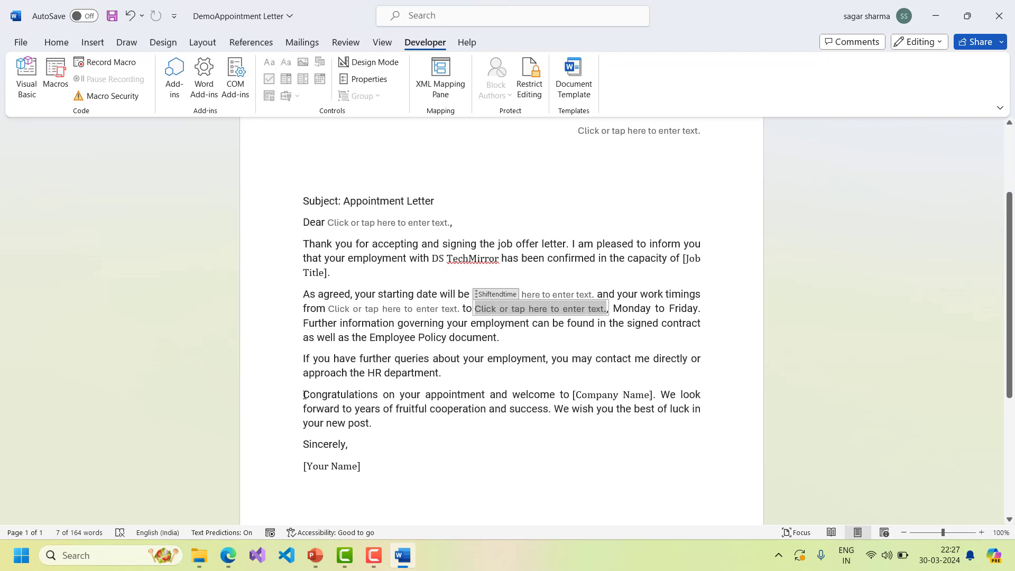
{"action": "left_click_drag", "start_coordinate": [305, 395], "coordinate": [371, 464]}
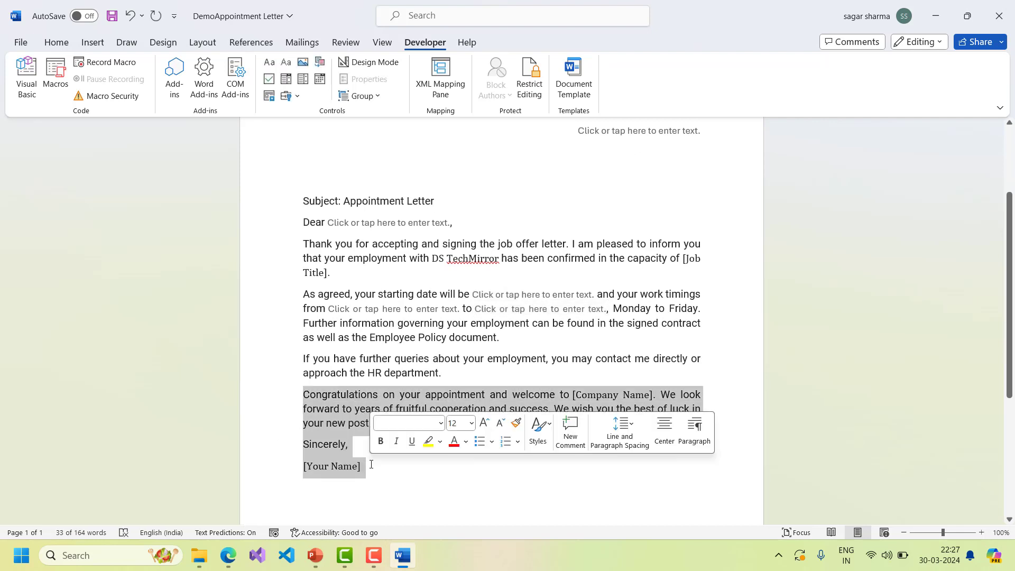
{"action": "key", "text": "Delete"}
{"action": "key", "text": "ctrl+s"}
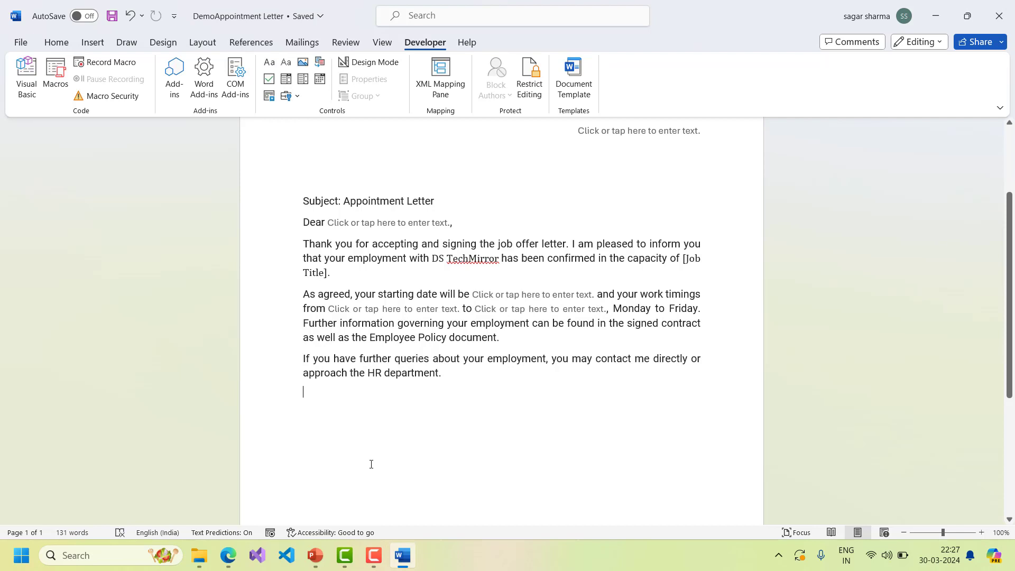
Step: Fill the two manager content controls below the date with the text ManagerName and ManagerDesignation
{"action": "scroll", "coordinate": [370, 465], "scroll_direction": "down", "scroll_amount": 2}
{"action": "scroll", "coordinate": [368, 466], "scroll_direction": "up", "scroll_amount": 5}
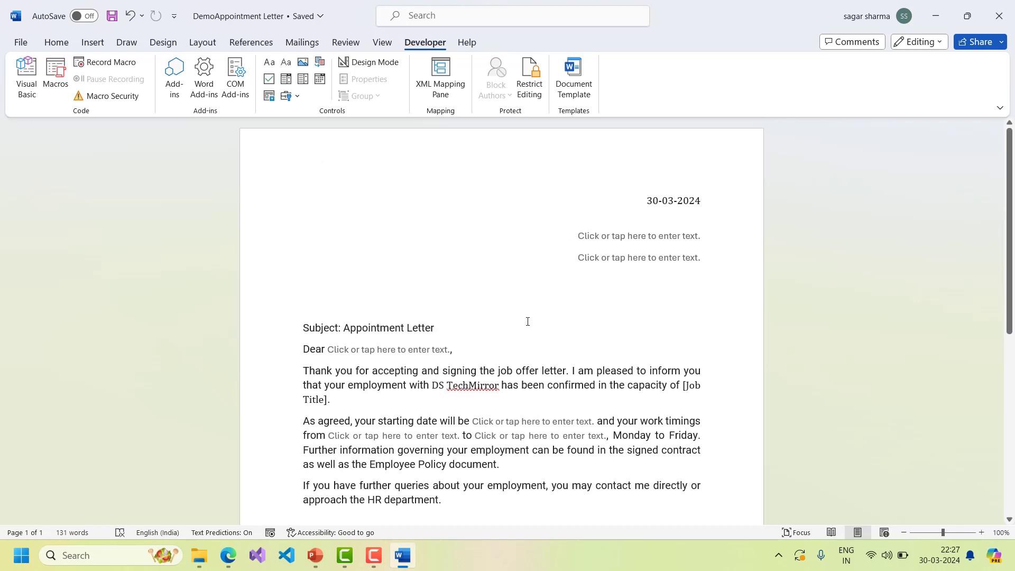
{"action": "left_click", "coordinate": [643, 240]}
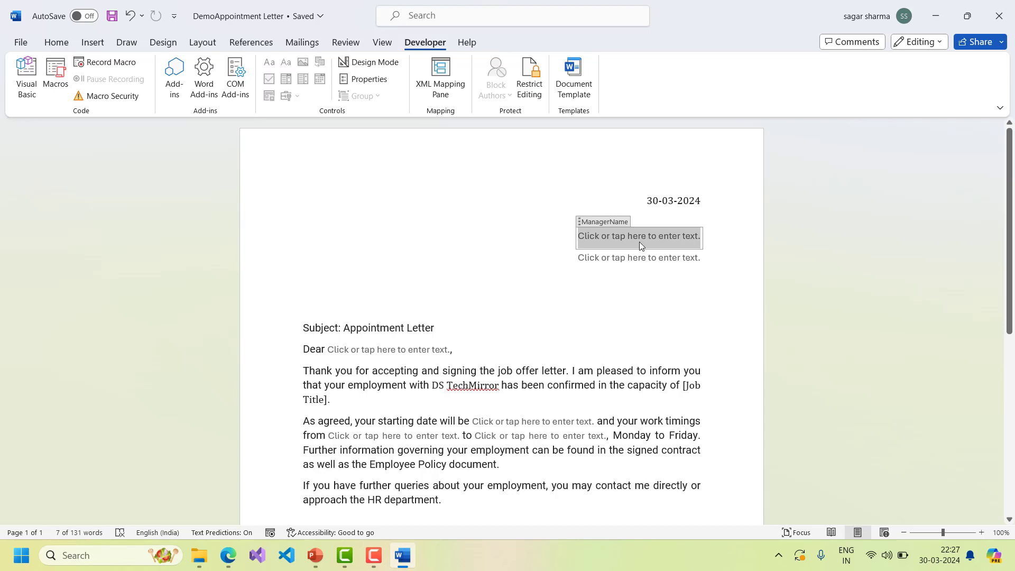
{"action": "type", "text": "Ma"}
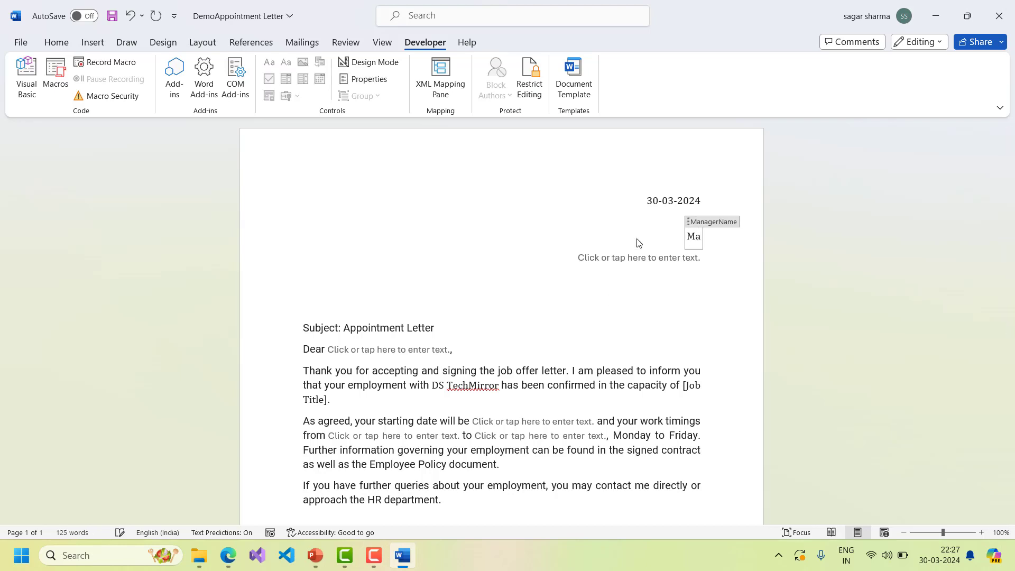
{"action": "type", "text": "nagerName"}
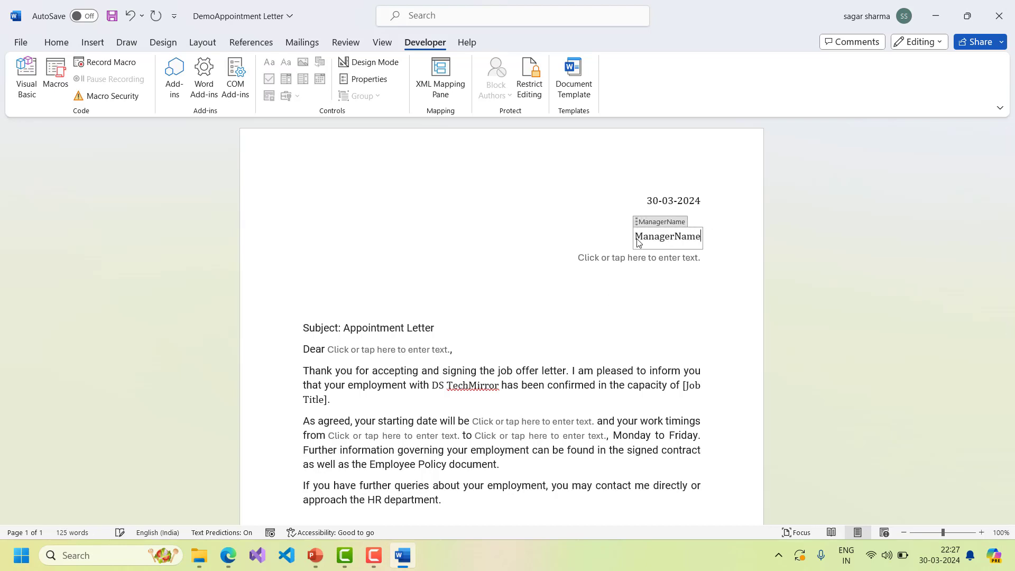
{"action": "left_click", "coordinate": [660, 258]}
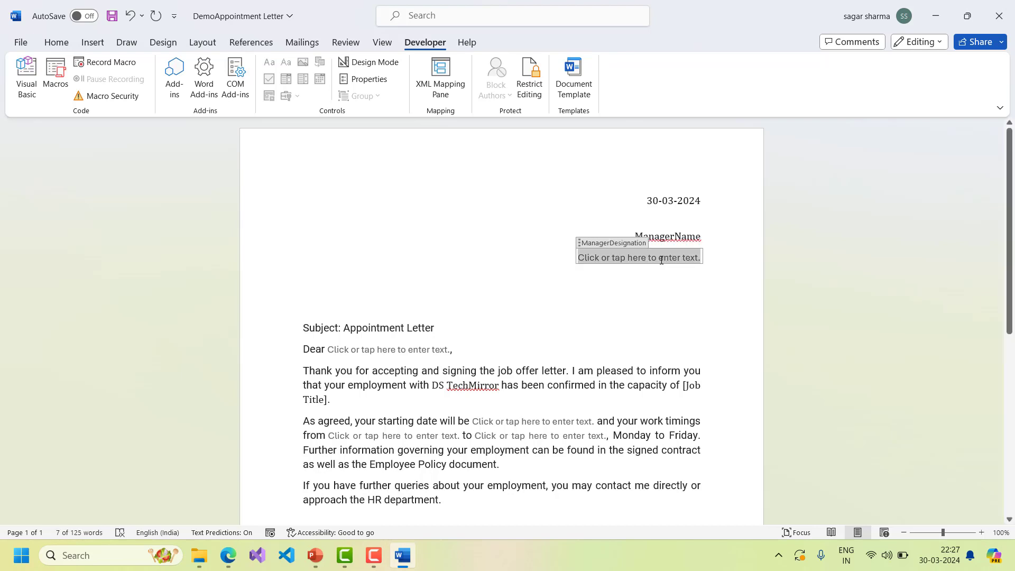
{"action": "type", "text": "ManagerD"}
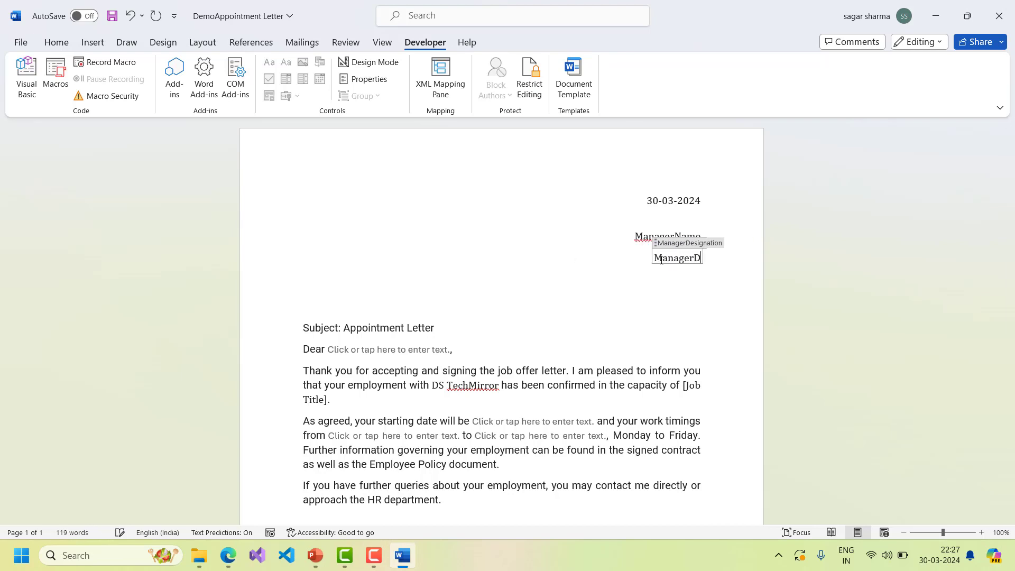
{"action": "type", "text": "esignation"}
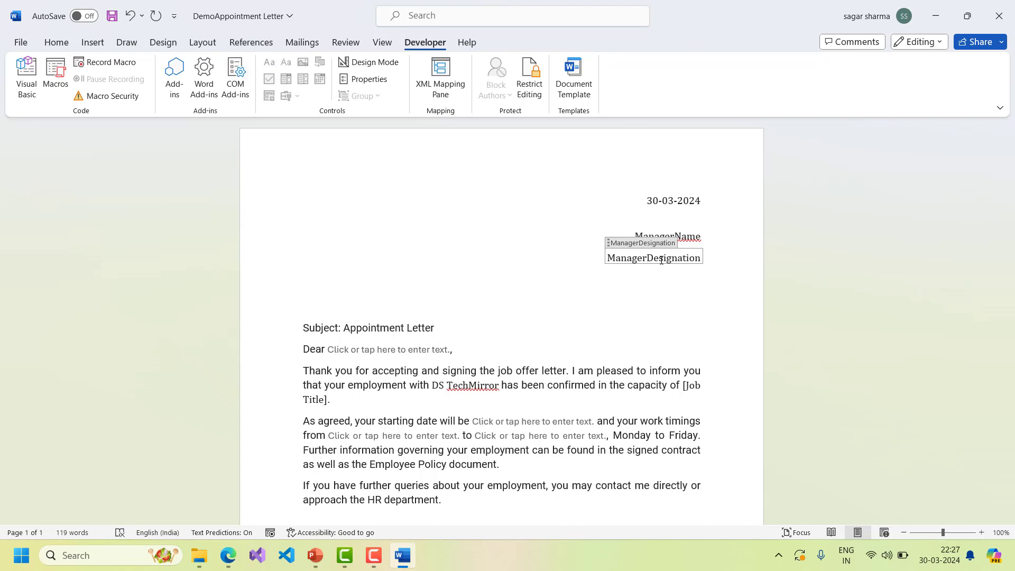
{"action": "left_click", "coordinate": [718, 296]}
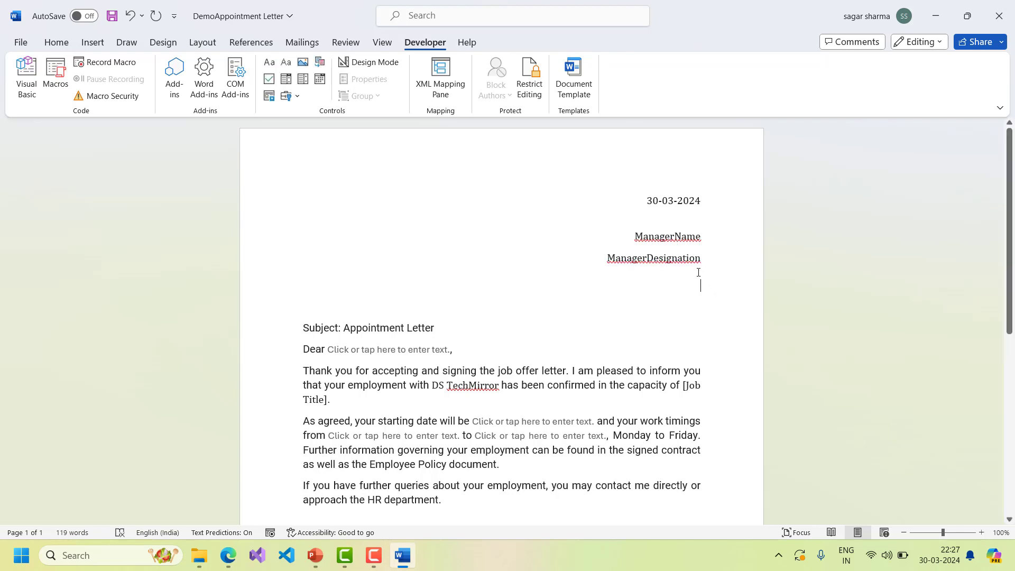
{"action": "left_click", "coordinate": [660, 261]}
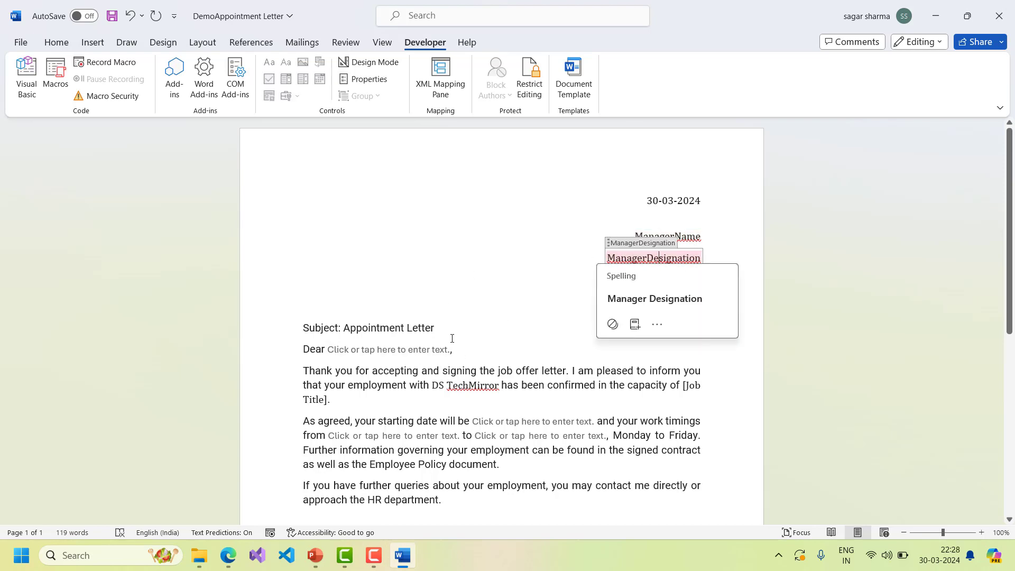
Step: Enter EmployeeName in the content control after Dear and DOJ in the starting date control
{"action": "left_click", "coordinate": [397, 343]}
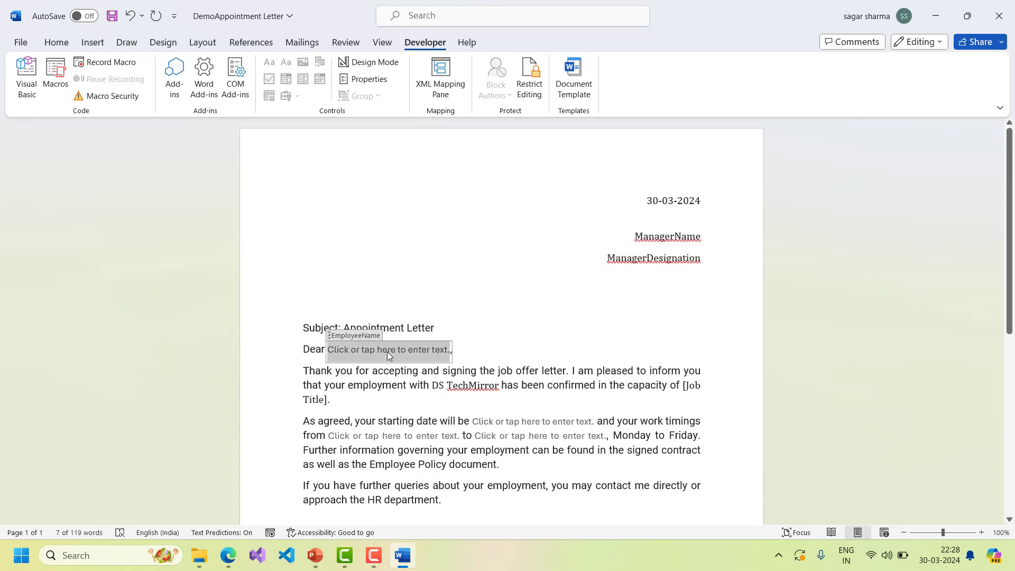
{"action": "type", "text": "EmployeeName"}
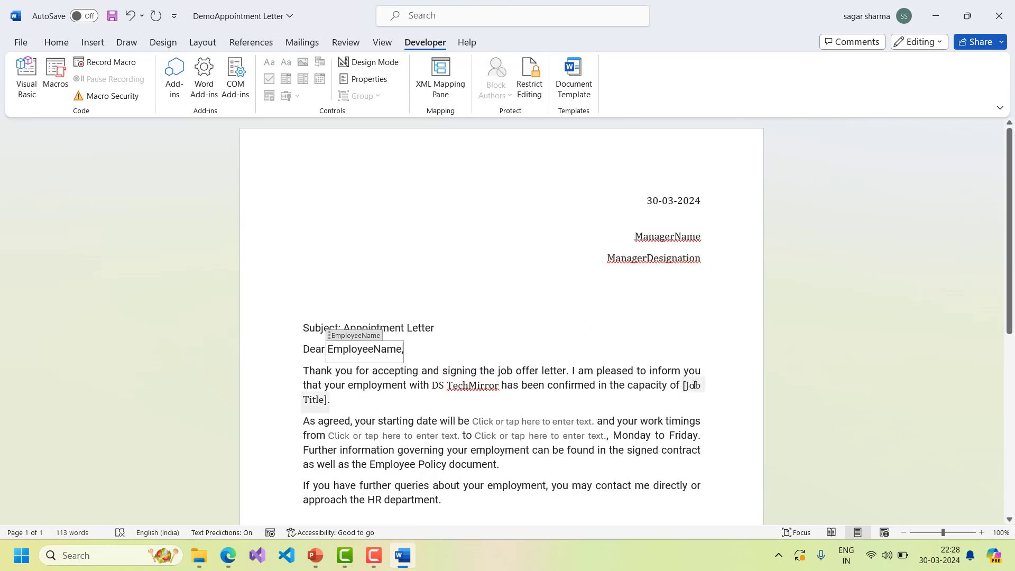
{"action": "left_click", "coordinate": [693, 386]}
{"action": "left_click", "coordinate": [507, 419]}
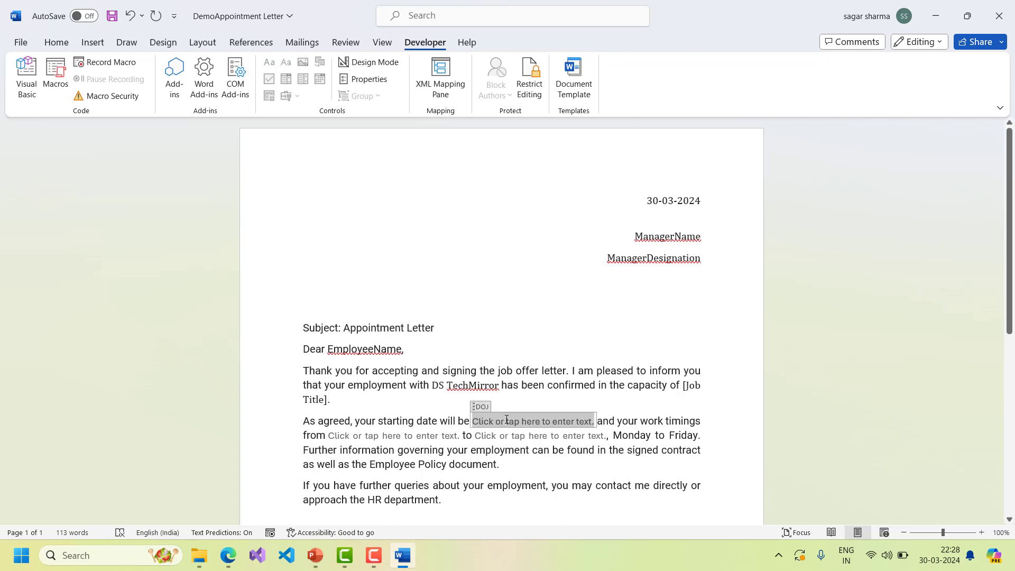
{"action": "type", "text": "DOJ"}
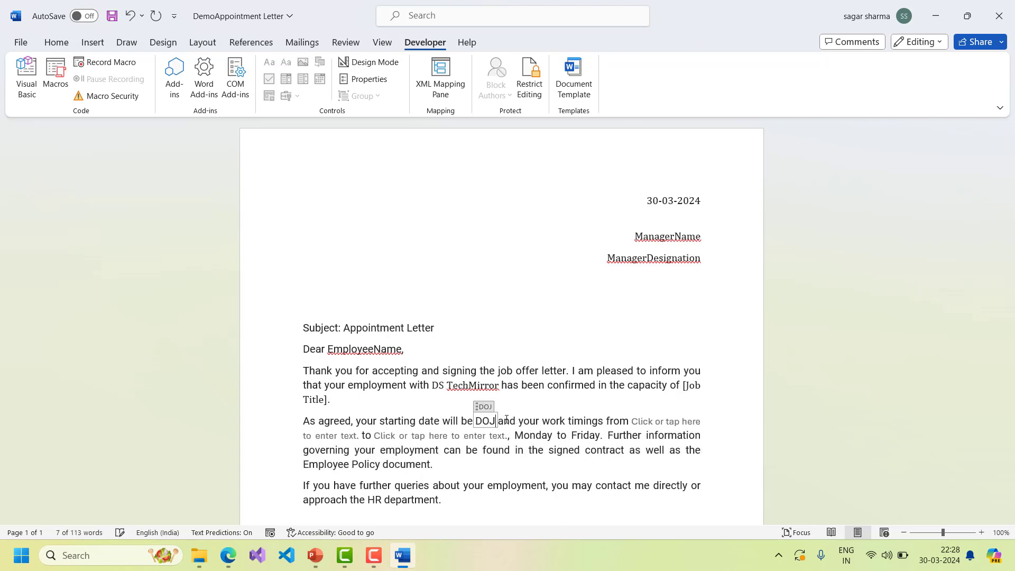
Step: Fill the shift start and end controls with Shiftstartitme and shiftendtime, and save and close the letter
{"action": "left_click", "coordinate": [674, 421]}
{"action": "type", "text": "Shiftstartitme"}
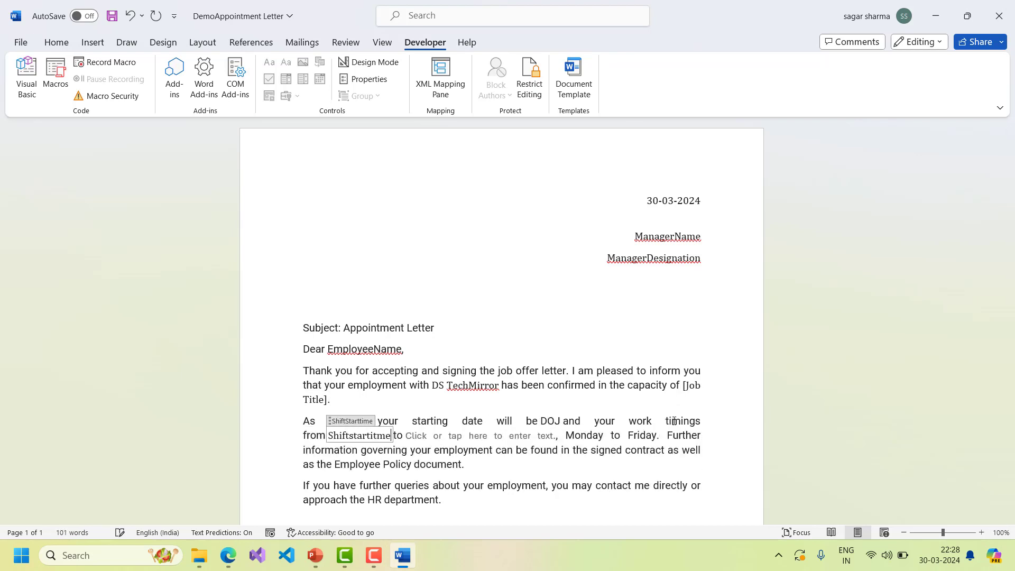
{"action": "left_click", "coordinate": [479, 434]}
{"action": "type", "text": "shiftendtime"}
{"action": "left_click", "coordinate": [732, 322]}
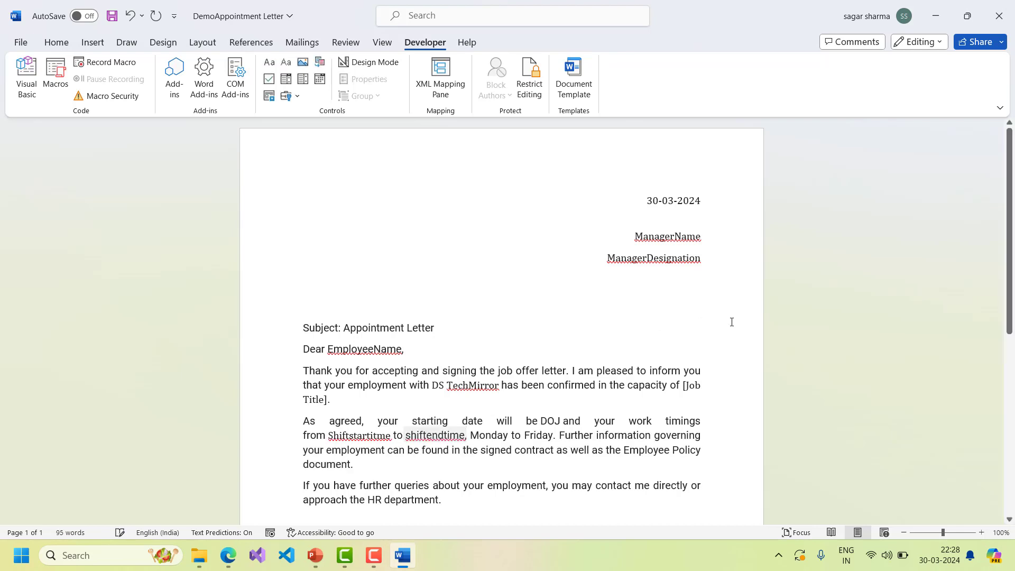
{"action": "key", "text": "ctrl+s"}
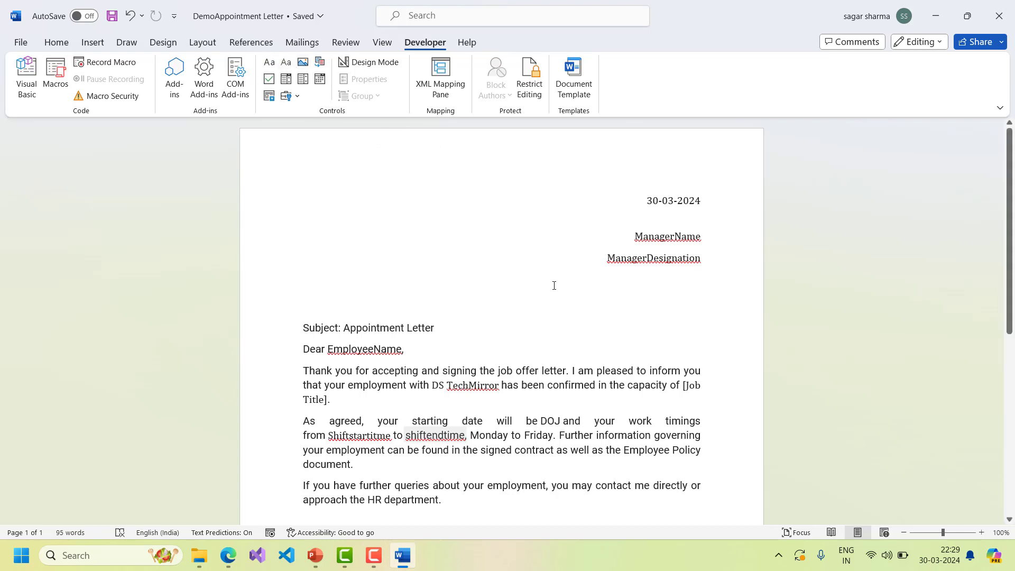
{"action": "left_click", "coordinate": [999, 16]}
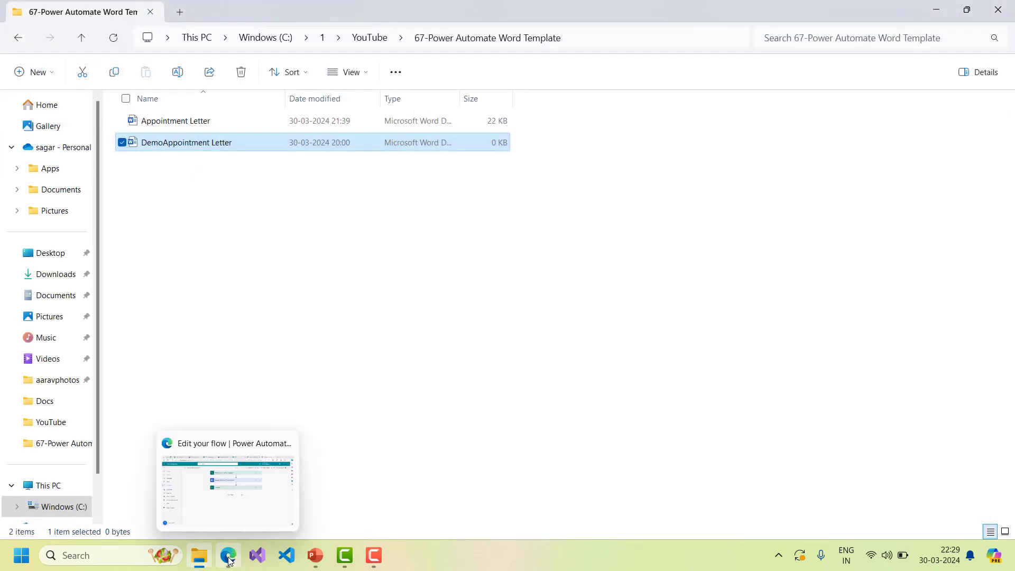
Step: Upload DemoAppointment Letter from File Explorer to the Template folder of the POC site's SharePoint document library
{"action": "left_click", "coordinate": [227, 487]}
{"action": "left_click", "coordinate": [140, 12]}
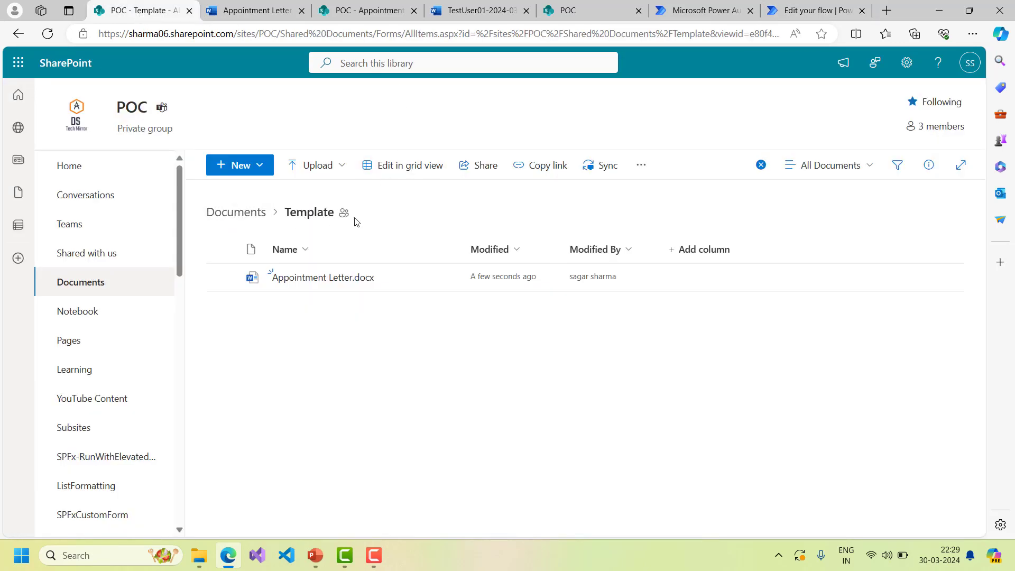
{"action": "left_click", "coordinate": [199, 555]}
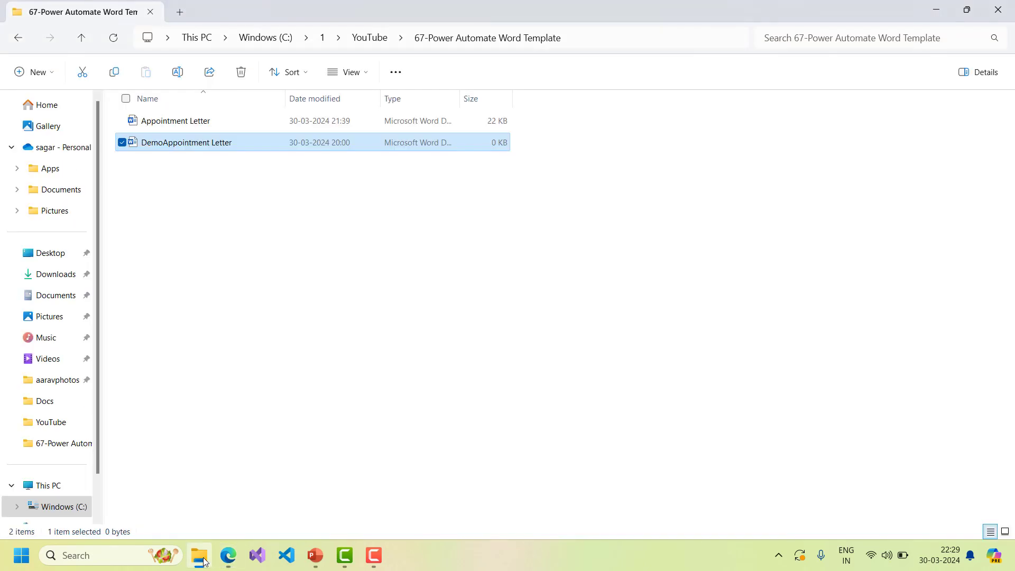
{"action": "left_click_drag", "start_coordinate": [199, 147], "coordinate": [339, 392]}
{"action": "key", "text": "alt+Tab"}
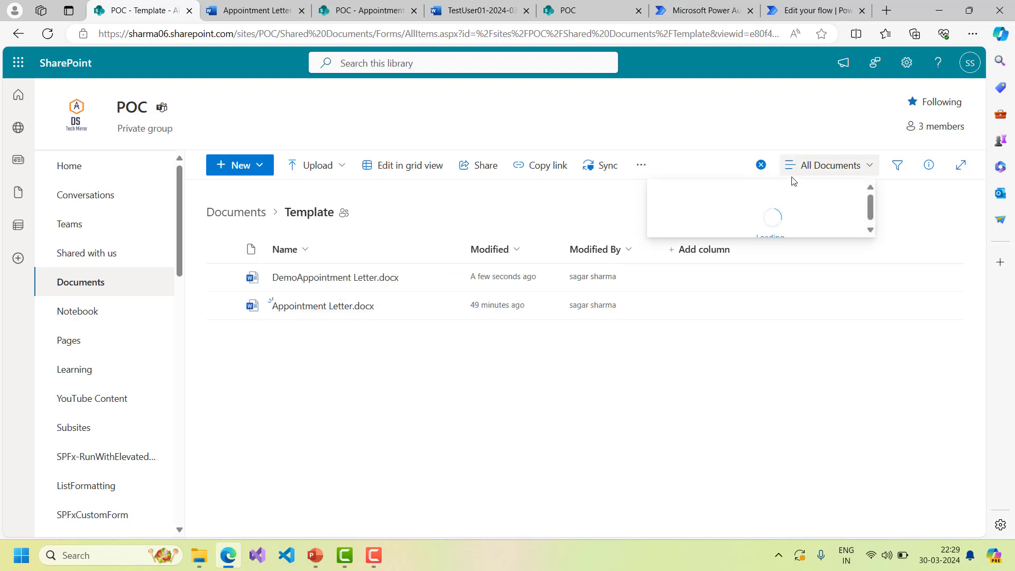
Step: Switch to Power Automate, finish the open cloud flow editing notice, and start a new automated cloud flow in the 6.DemoApps solution
{"action": "left_click", "coordinate": [708, 15]}
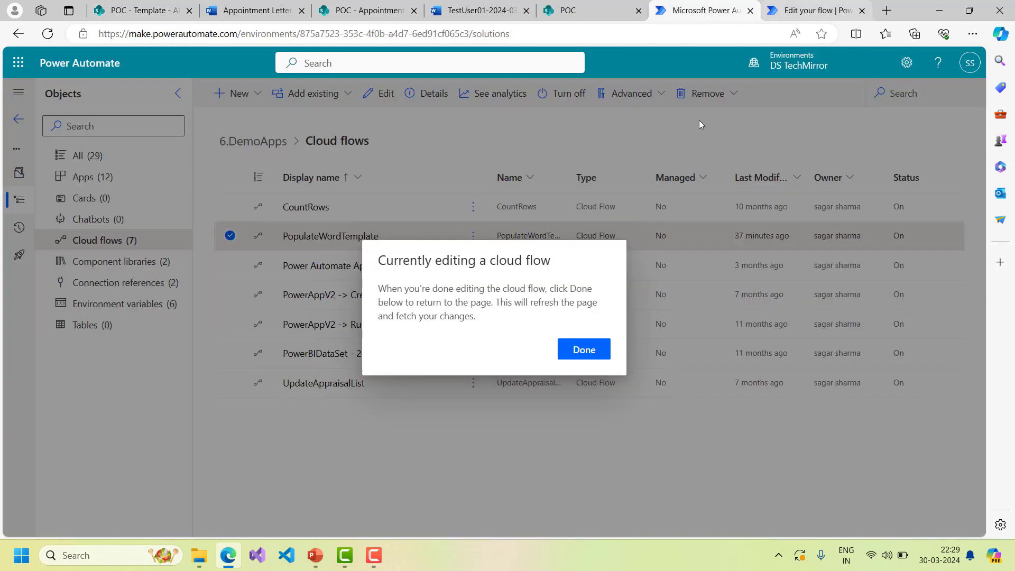
{"action": "left_click", "coordinate": [582, 350]}
{"action": "left_click", "coordinate": [250, 100]}
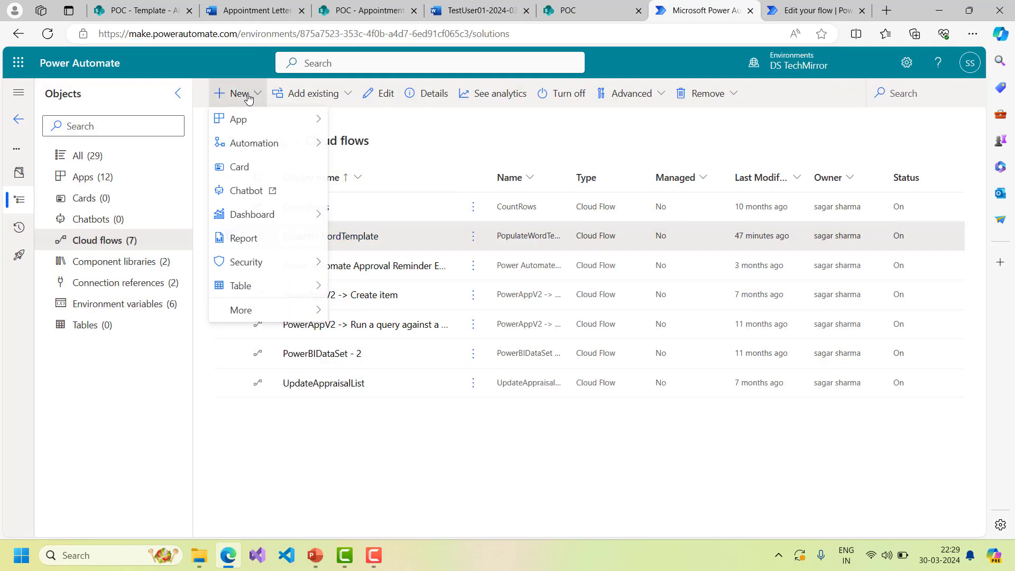
{"action": "mouse_move", "coordinate": [287, 143]}
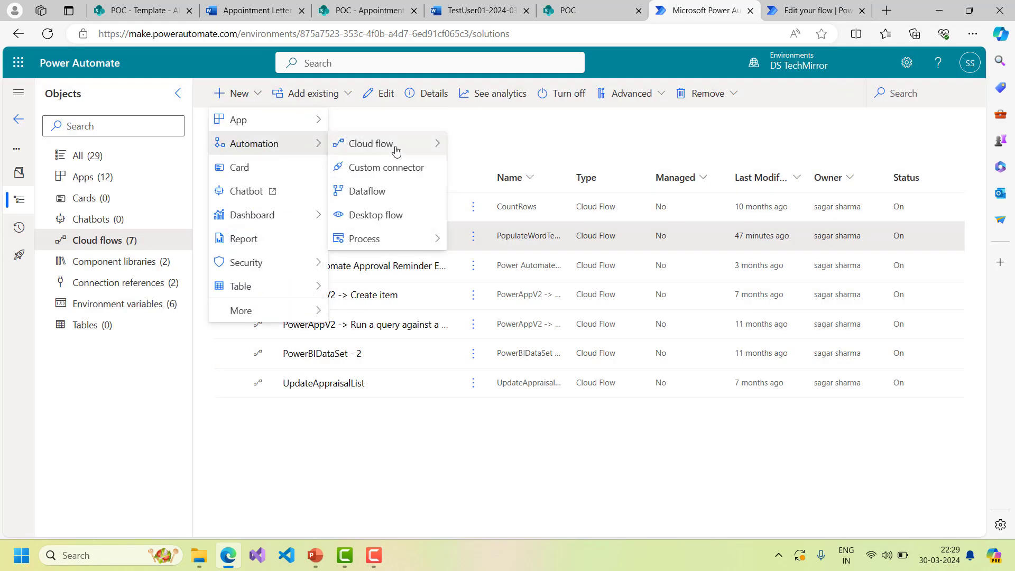
{"action": "mouse_move", "coordinate": [359, 141]}
{"action": "left_click", "coordinate": [506, 147]}
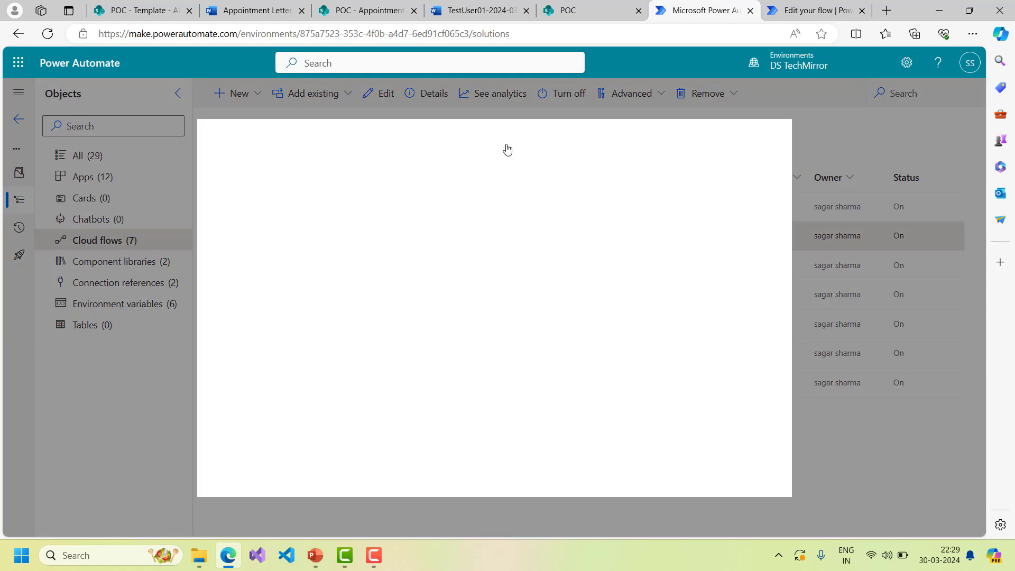
Step: Name the flow DemoPopulateWordTemplate and create it with the SharePoint trigger When an item is created or modified
{"action": "left_click", "coordinate": [546, 188]}
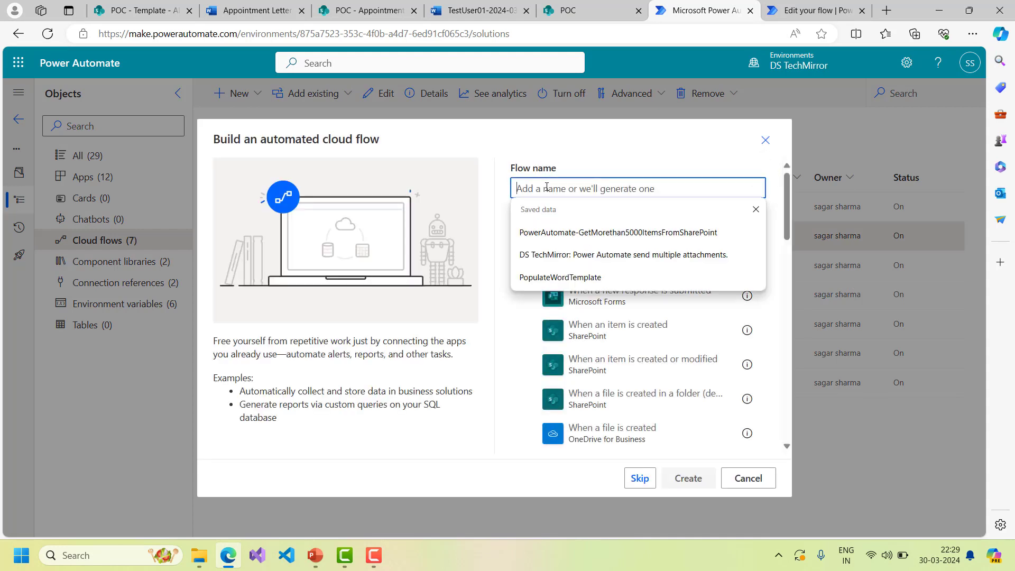
{"action": "type", "text": "Demo:"}
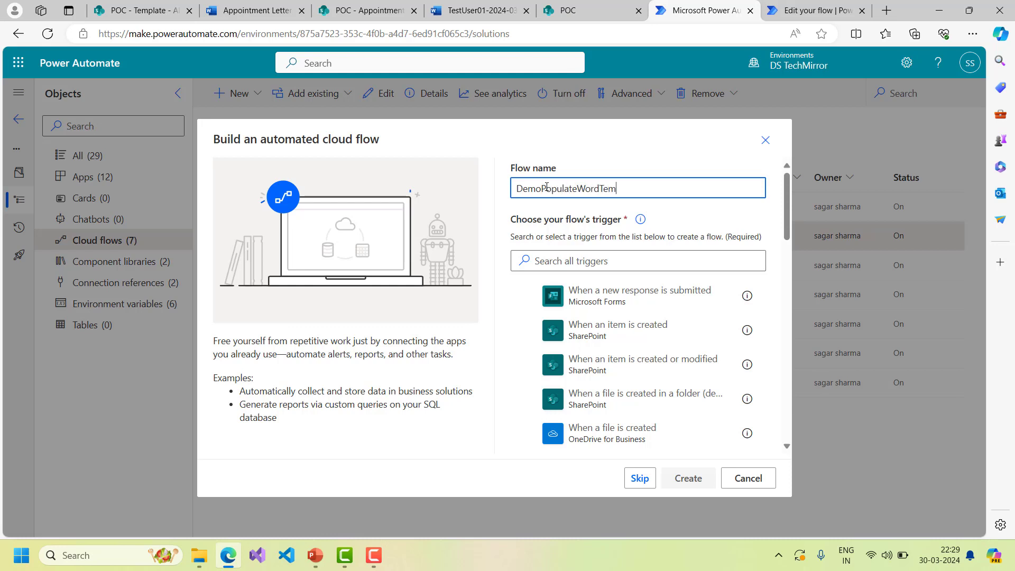
{"action": "left_click", "coordinate": [548, 261]}
{"action": "type", "text": "sharepoint"}
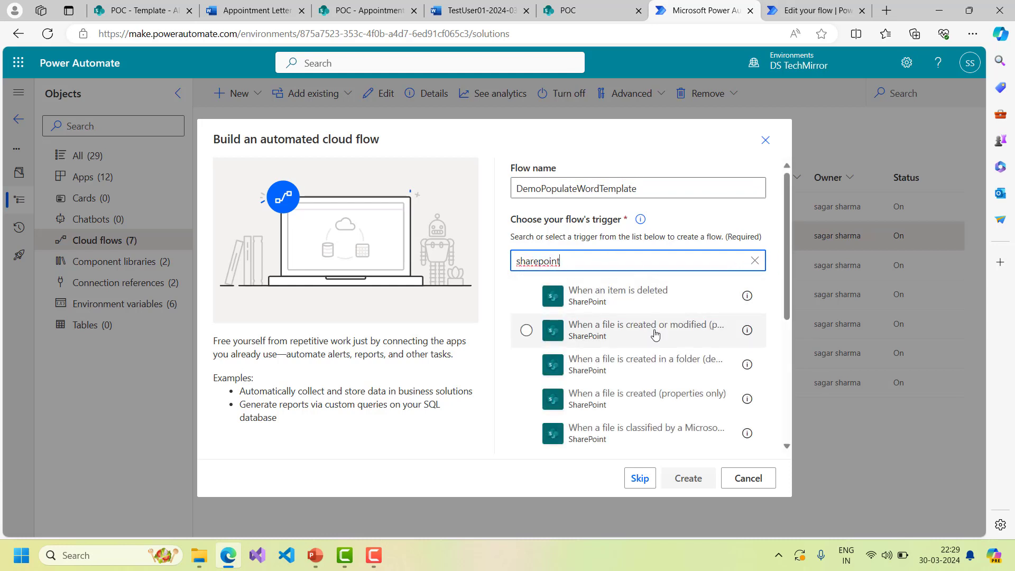
{"action": "left_click", "coordinate": [747, 330]}
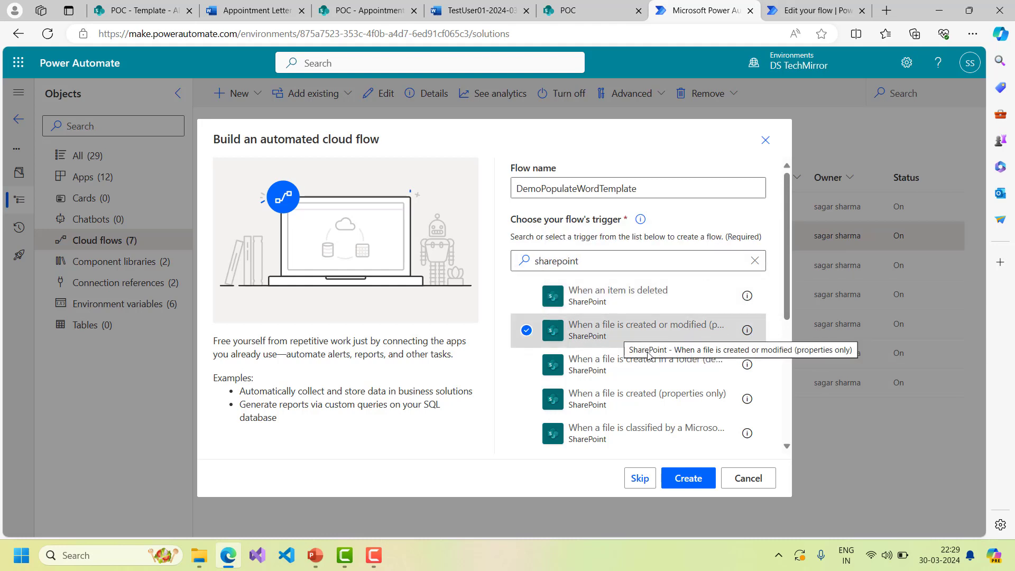
{"action": "scroll", "coordinate": [661, 360], "scroll_direction": "down", "scroll_amount": 1}
{"action": "scroll", "coordinate": [661, 359], "scroll_direction": "down", "scroll_amount": 1}
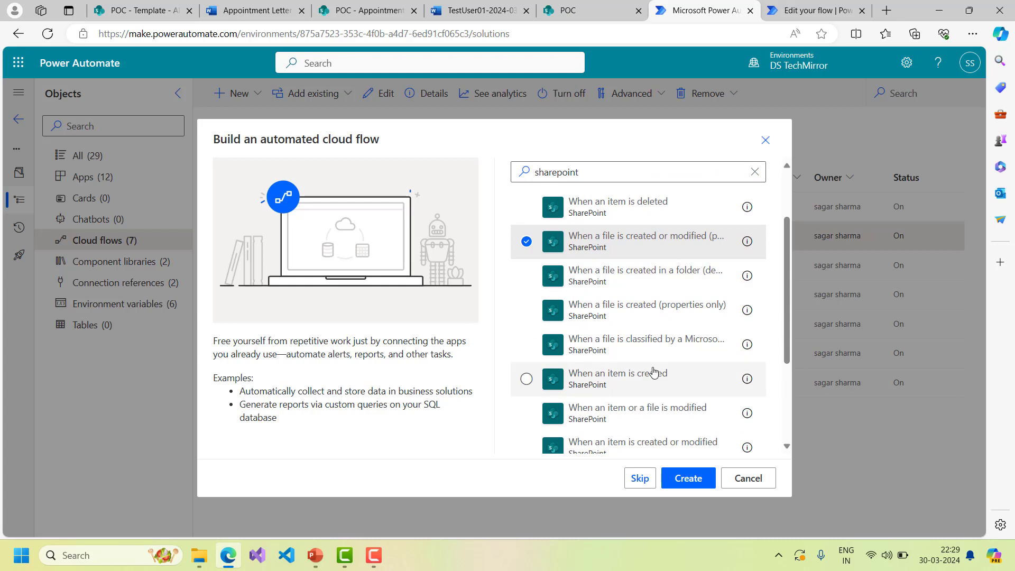
{"action": "scroll", "coordinate": [682, 376], "scroll_direction": "down", "scroll_amount": 1}
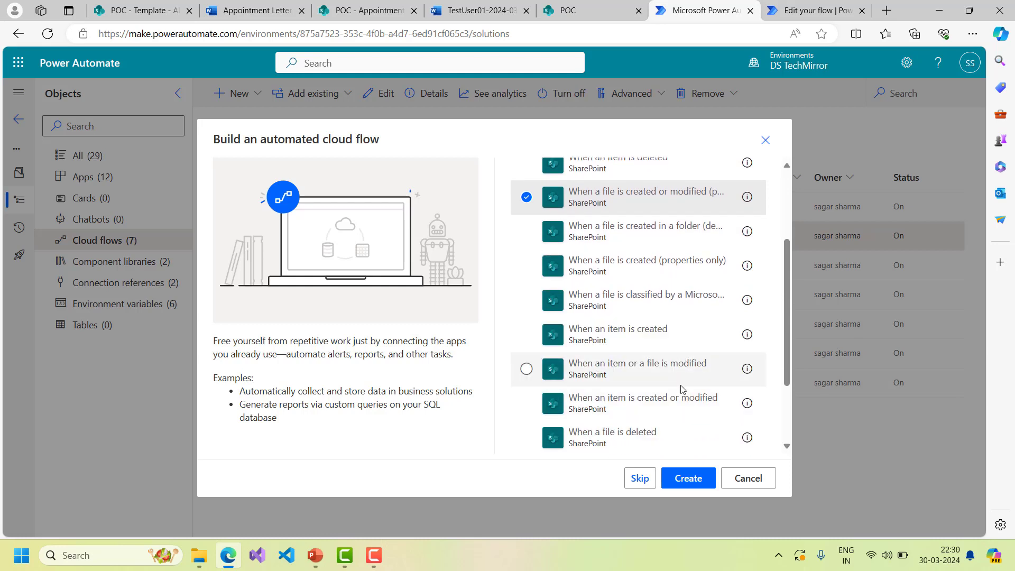
{"action": "left_click", "coordinate": [680, 396]}
{"action": "left_click", "coordinate": [703, 488]}
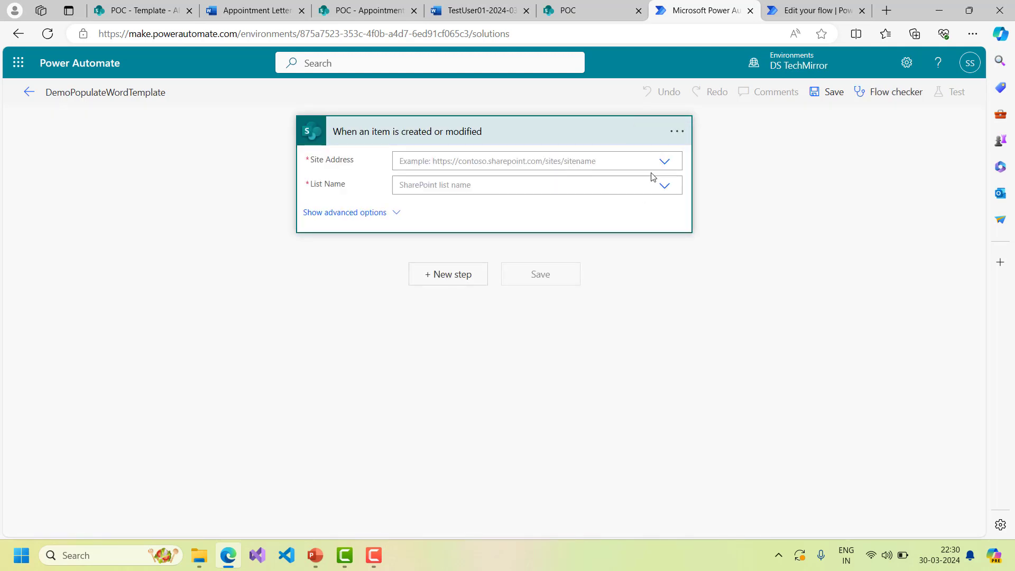
Step: Set the trigger's site address to the POC site and its list name to Appointment
{"action": "left_click", "coordinate": [664, 164]}
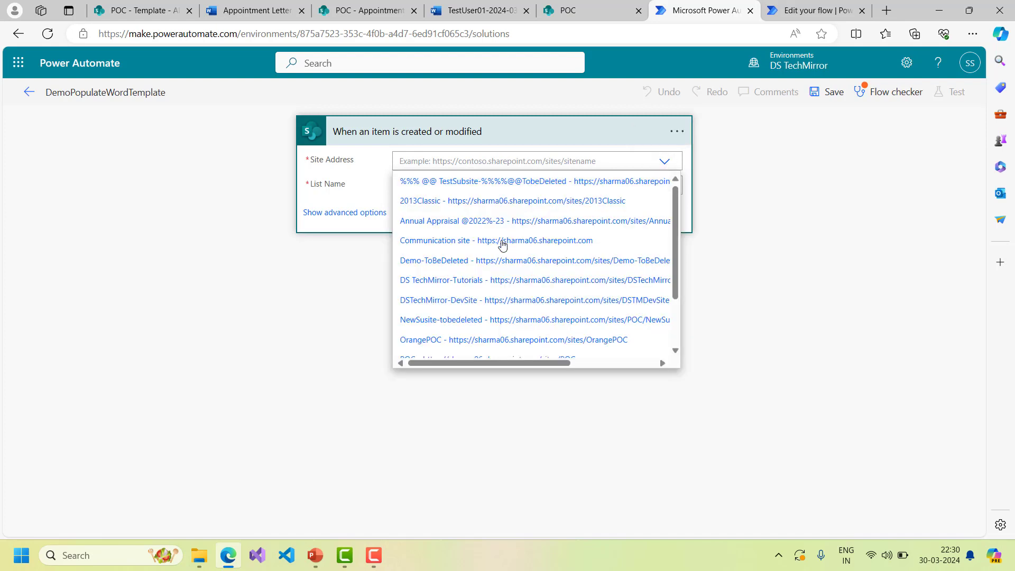
{"action": "left_click", "coordinate": [455, 254]}
{"action": "left_click", "coordinate": [665, 186]}
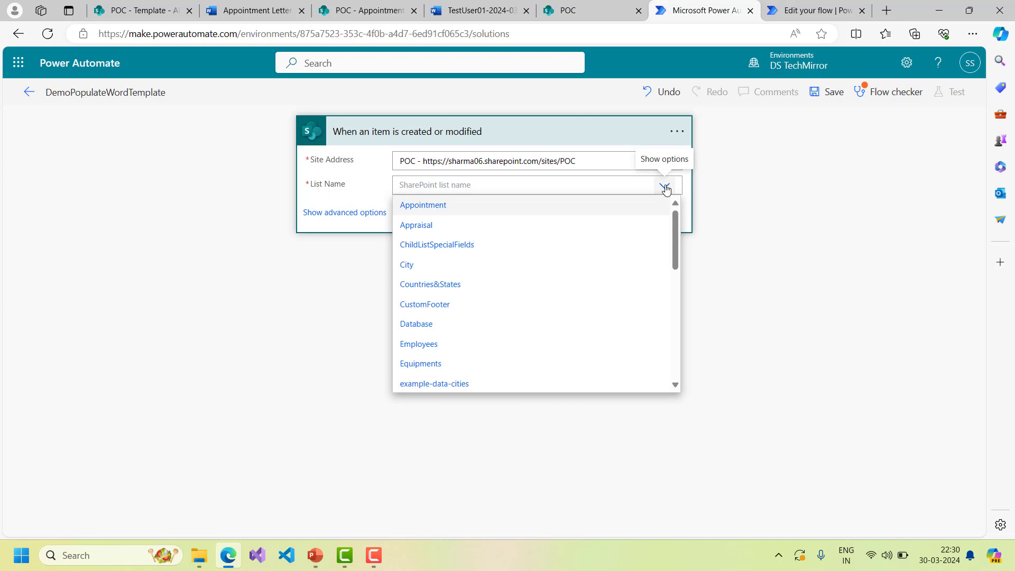
{"action": "left_click", "coordinate": [424, 205]}
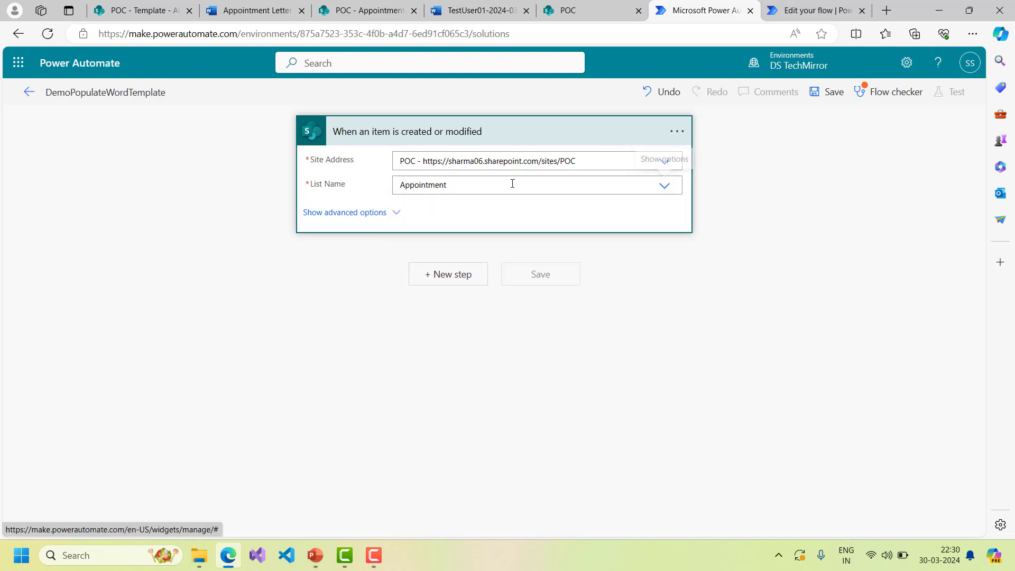
Step: Add the Word Online (Business) action Populate a Microsoft Word template after the trigger
{"action": "left_click", "coordinate": [460, 275]}
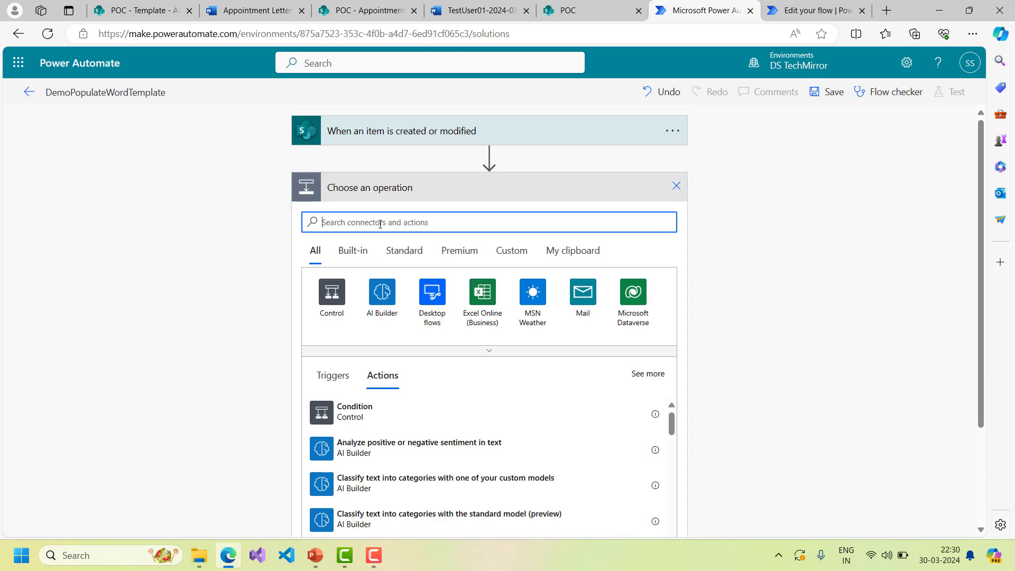
{"action": "type", "text": "m"}
{"action": "type", "text": "icorosf"}
{"action": "key", "text": "BackSpace"}
{"action": "key", "text": "BackSpace"}
{"action": "key", "text": "BackSpace"}
{"action": "key", "text": "BackSpace"}
{"action": "key", "text": "BackSpace"}
{"action": "type", "text": "rosoft word"}
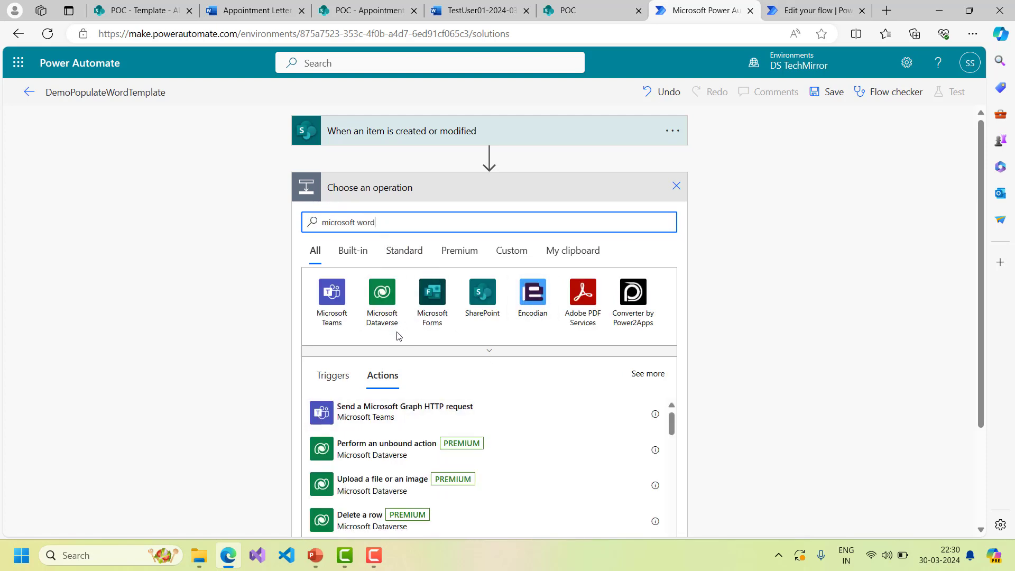
{"action": "scroll", "coordinate": [397, 335], "scroll_direction": "down", "scroll_amount": 3}
{"action": "scroll", "coordinate": [399, 336], "scroll_direction": "up", "scroll_amount": 3}
{"action": "left_click_drag", "start_coordinate": [355, 222], "coordinate": [303, 222]}
{"action": "key", "text": "BackSpace"}
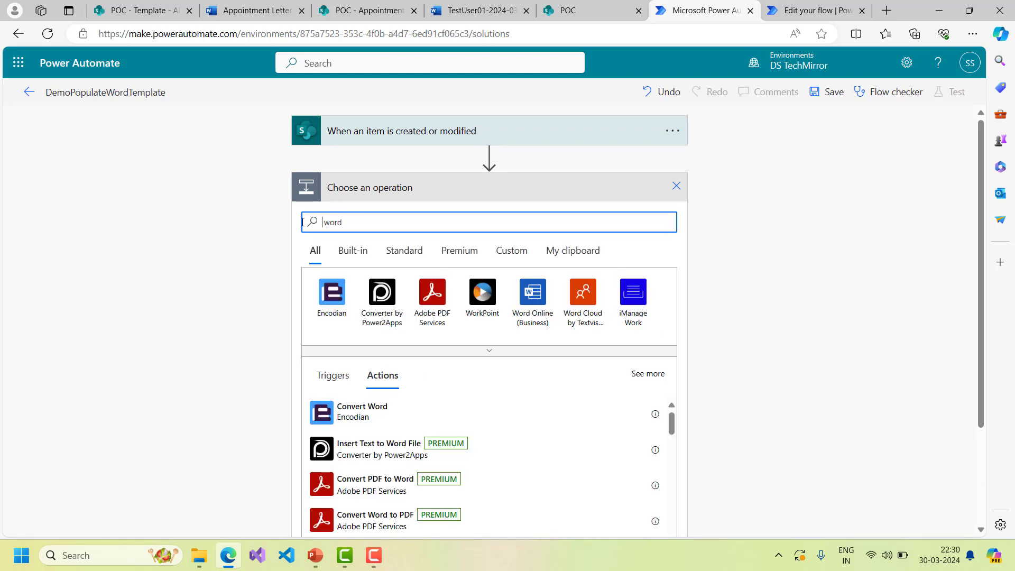
{"action": "left_click", "coordinate": [527, 298]}
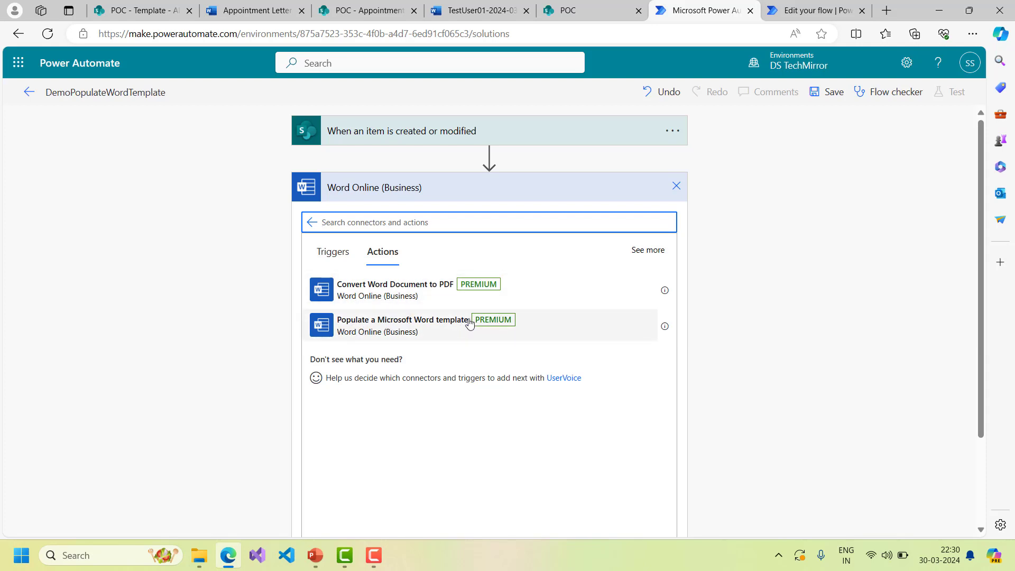
{"action": "left_click", "coordinate": [406, 326]}
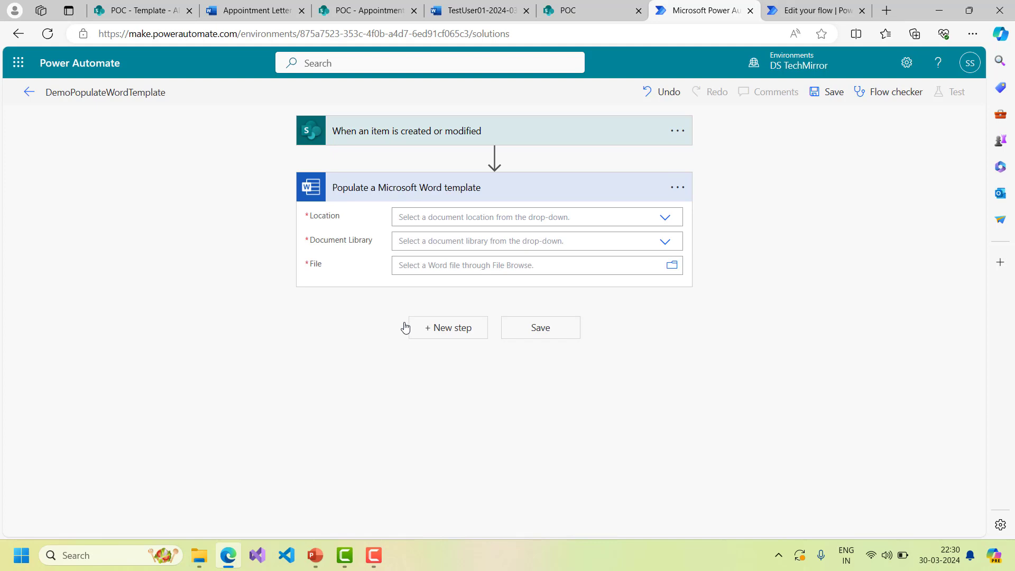
Step: Set the Word template action's location to SharePoint Site - POC and its document library to Documents
{"action": "left_click", "coordinate": [667, 217]}
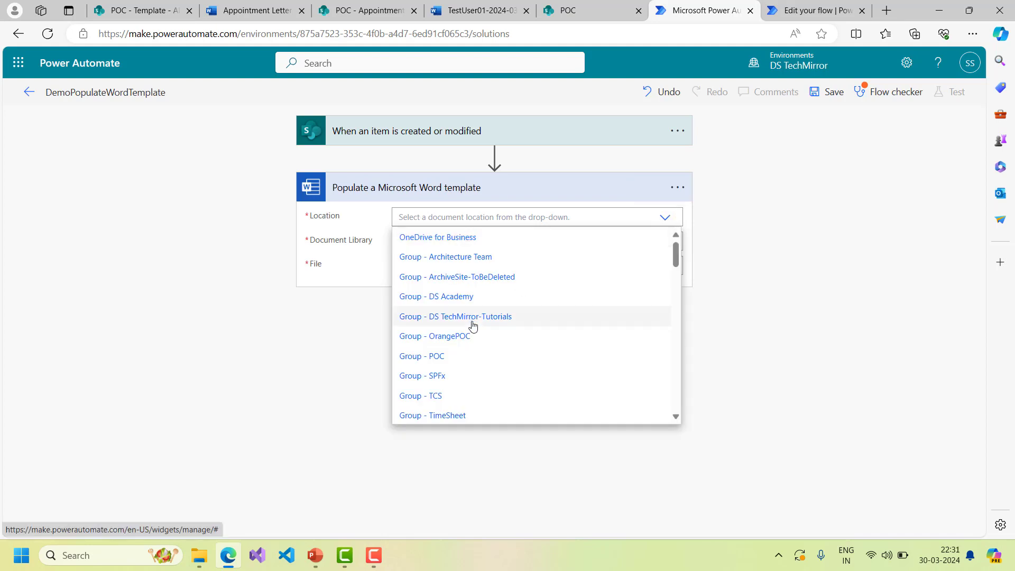
{"action": "scroll", "coordinate": [472, 325], "scroll_direction": "down", "scroll_amount": 3}
{"action": "scroll", "coordinate": [473, 326], "scroll_direction": "up", "scroll_amount": 2}
{"action": "scroll", "coordinate": [472, 325], "scroll_direction": "up", "scroll_amount": 1}
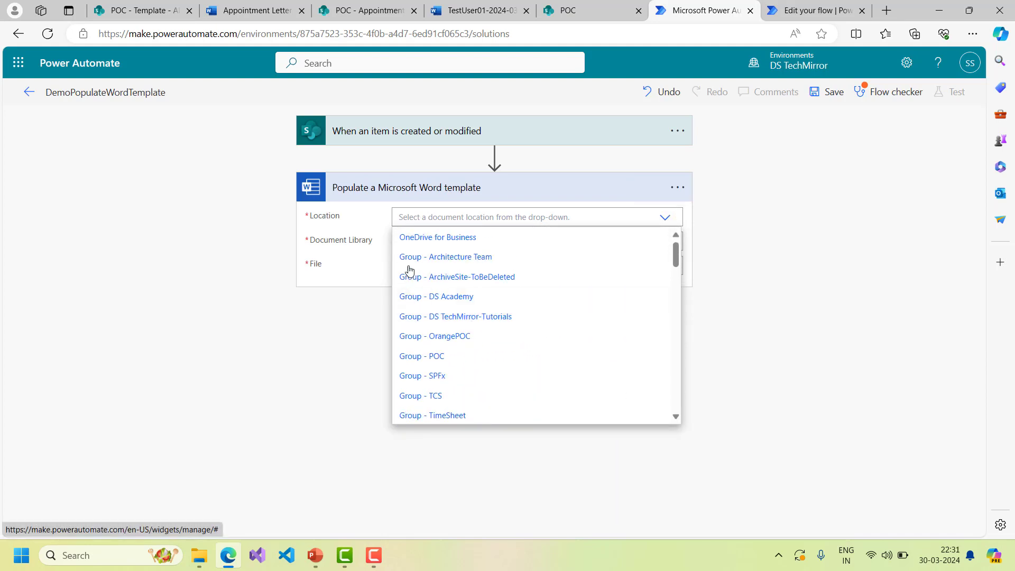
{"action": "scroll", "coordinate": [435, 335], "scroll_direction": "down", "scroll_amount": 5}
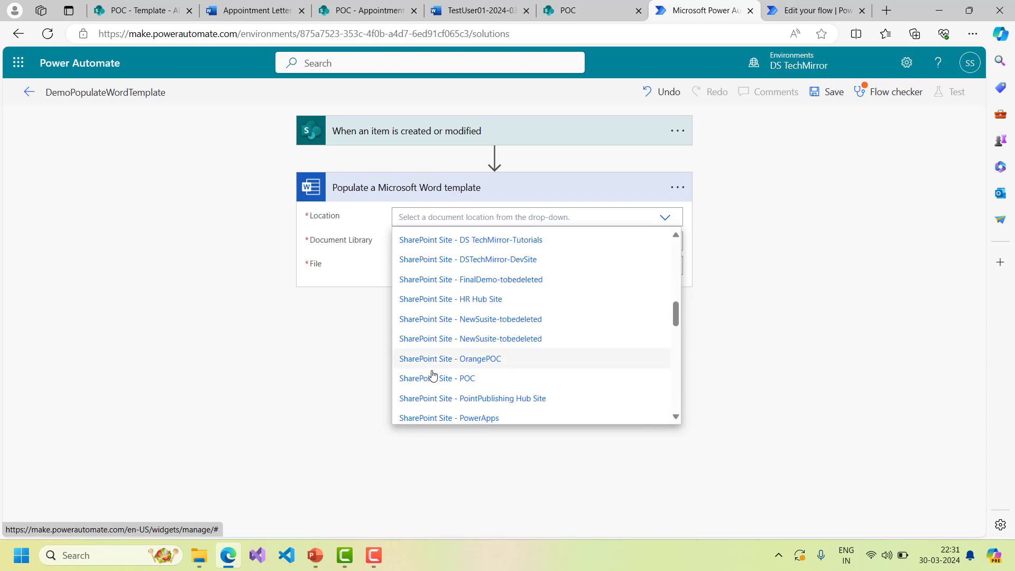
{"action": "left_click", "coordinate": [432, 377]}
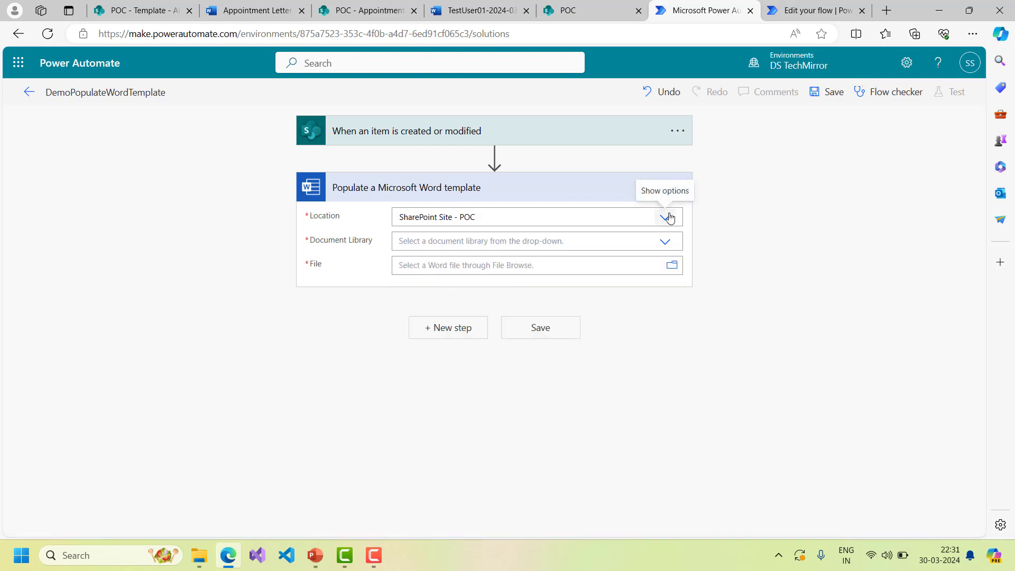
{"action": "left_click", "coordinate": [666, 244]}
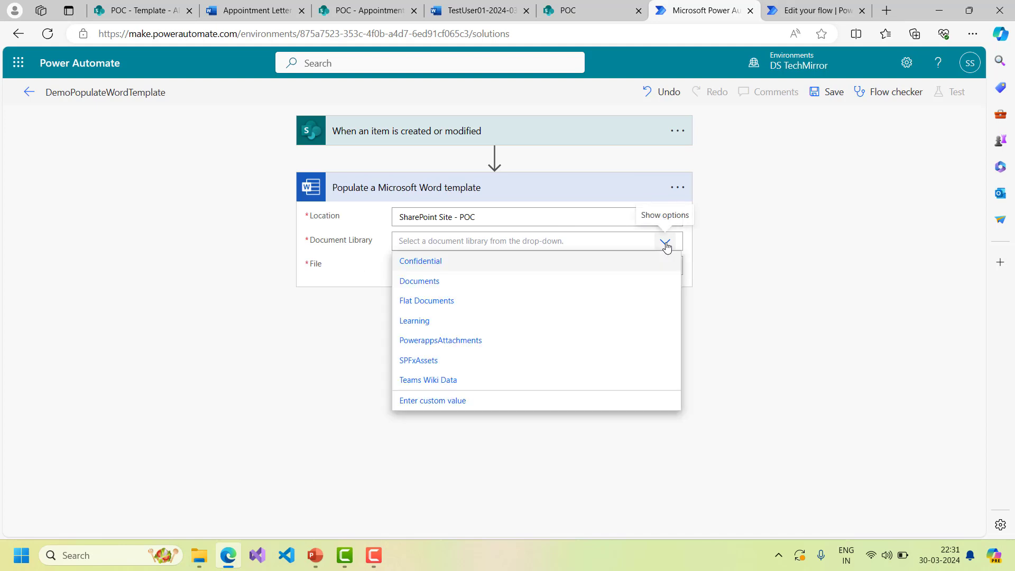
{"action": "left_click", "coordinate": [434, 281]}
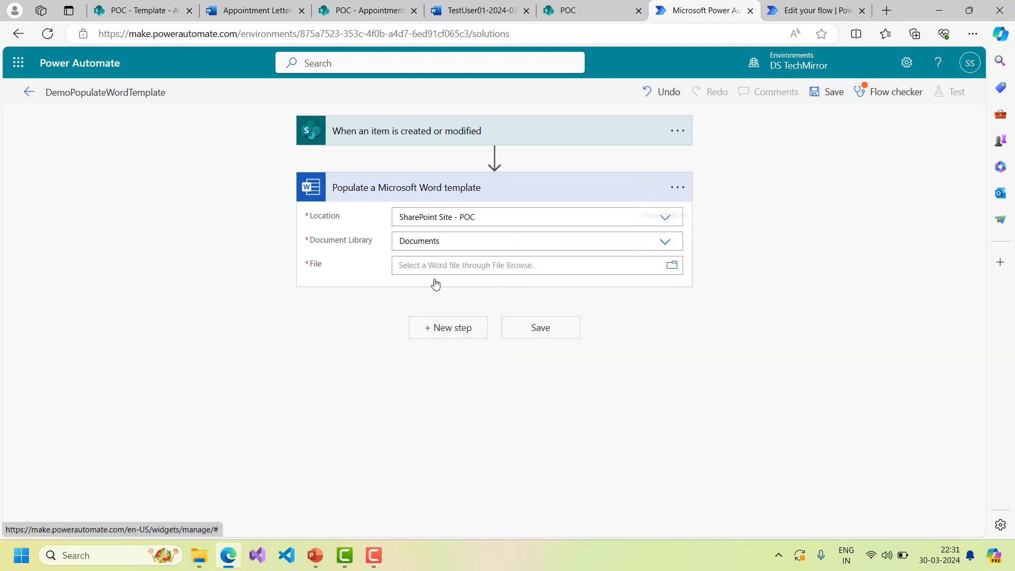
Step: Choose DemoAppointment Letter.docx from the Template folder as the file for the Word template action
{"action": "left_click", "coordinate": [672, 265]}
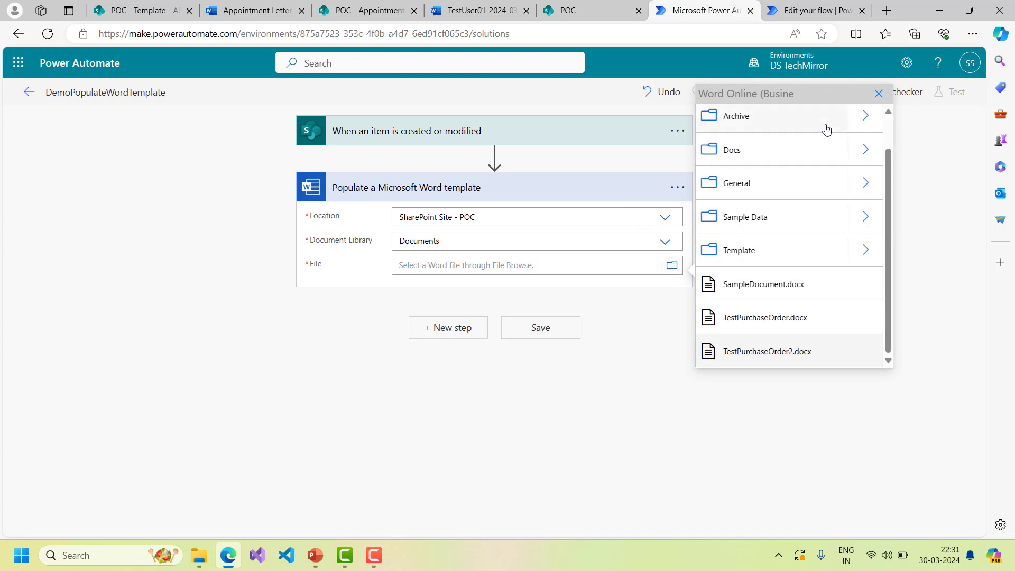
{"action": "left_click", "coordinate": [864, 250]}
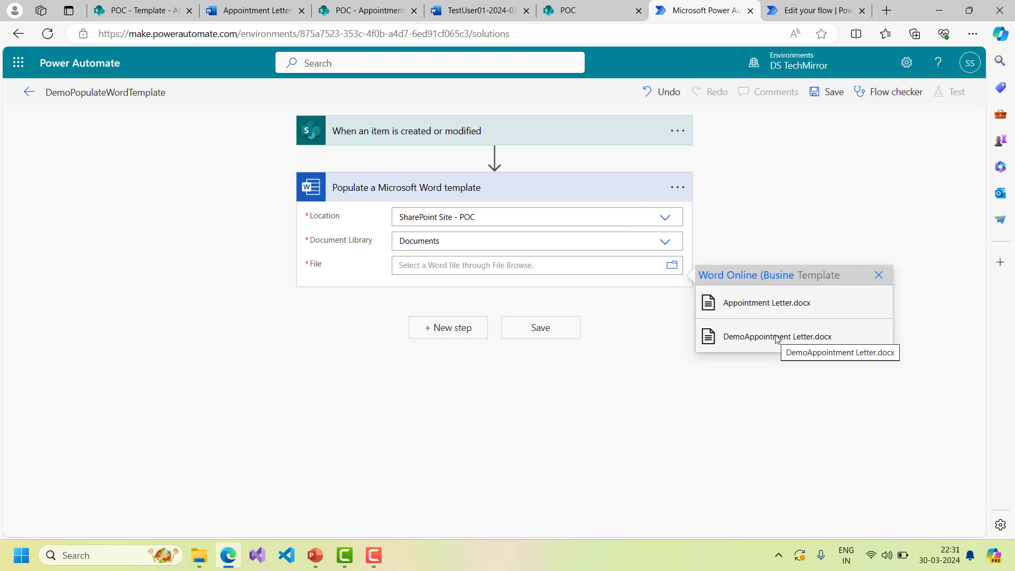
{"action": "left_click", "coordinate": [777, 336]}
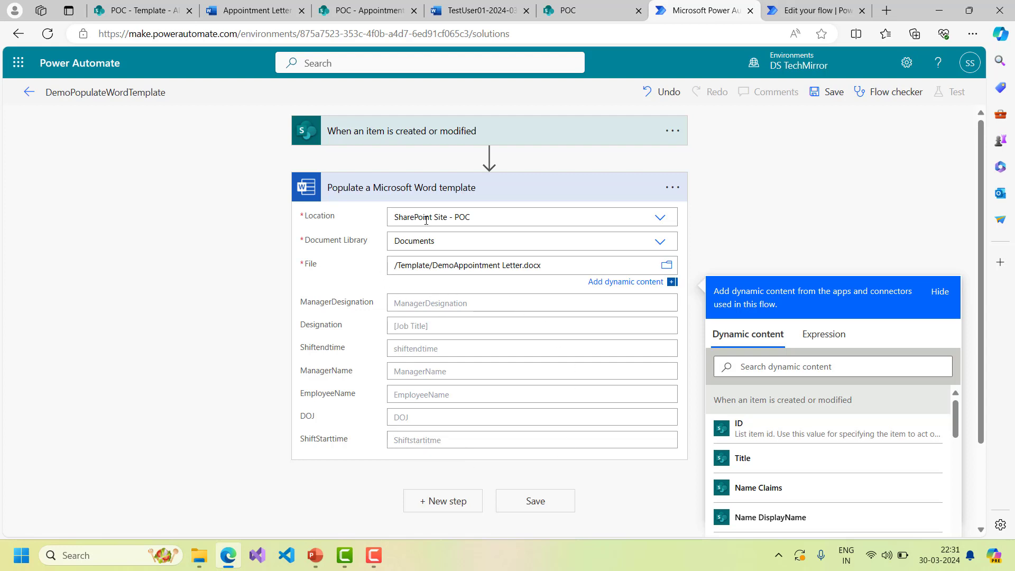
Step: Collapse the Word template action and add the SharePoint action Create file after it
{"action": "left_click", "coordinate": [486, 187]}
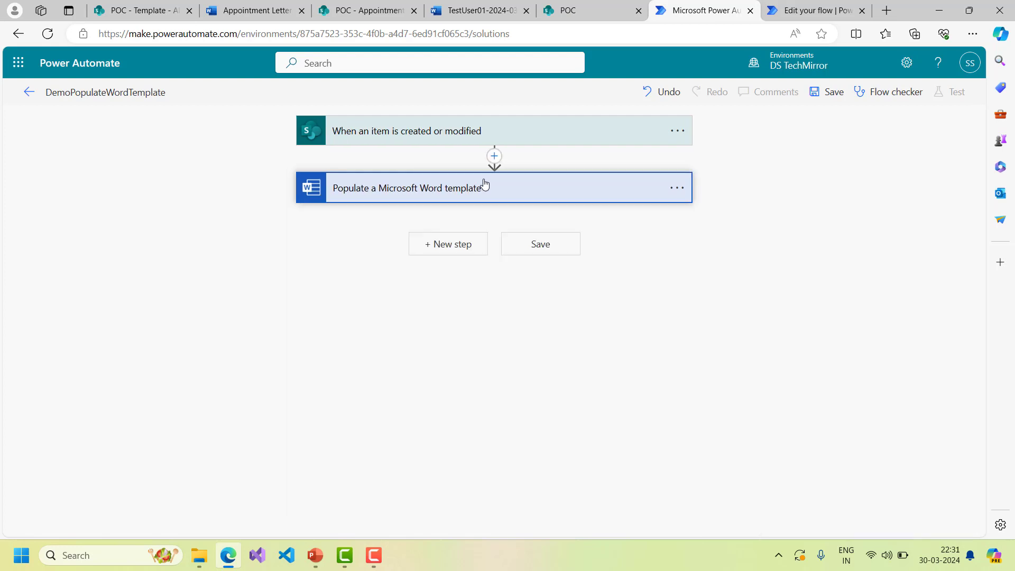
{"action": "left_click", "coordinate": [456, 250]}
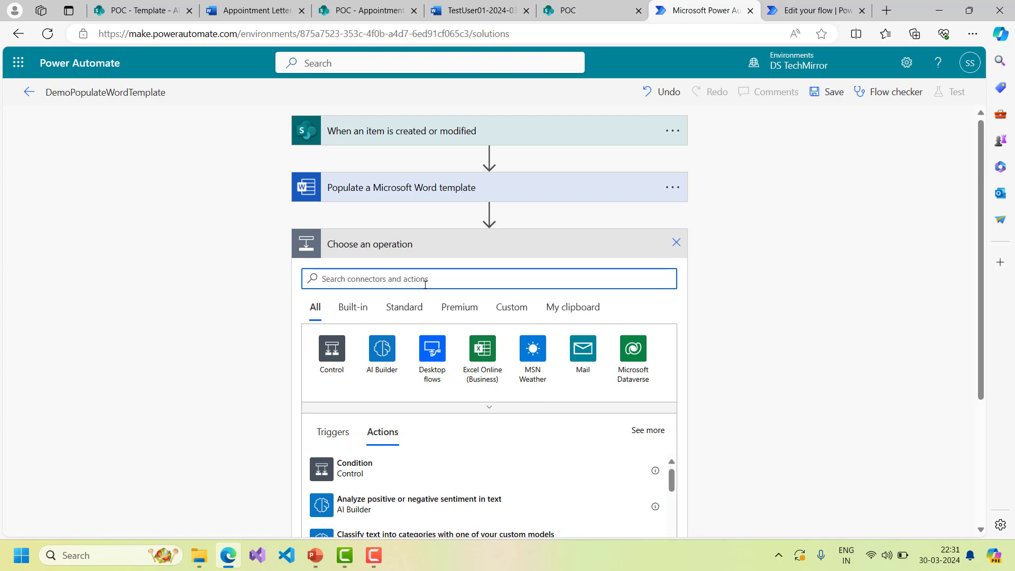
{"action": "type", "text": "sharepoint"}
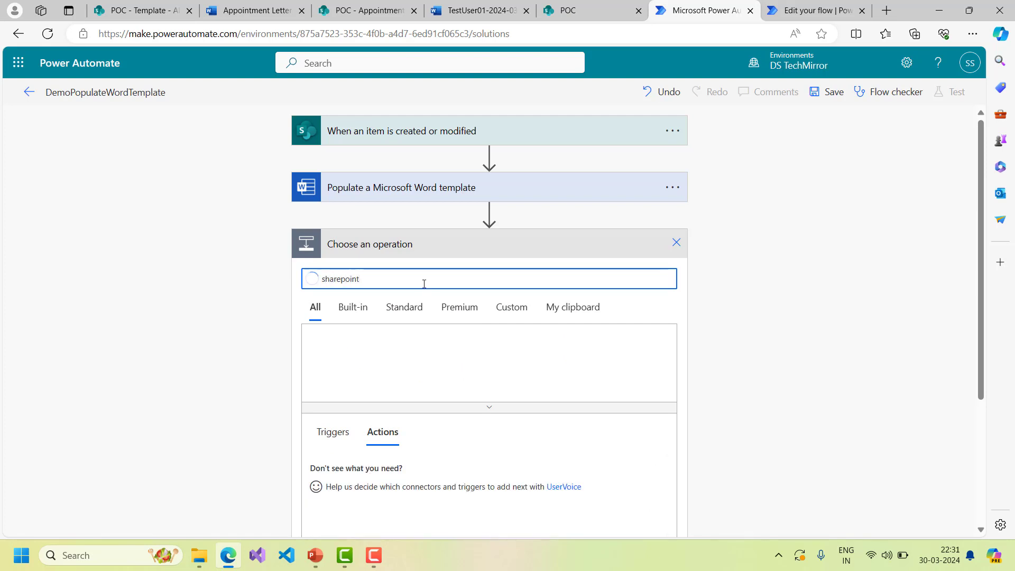
{"action": "scroll", "coordinate": [639, 305], "scroll_direction": "down", "scroll_amount": 1}
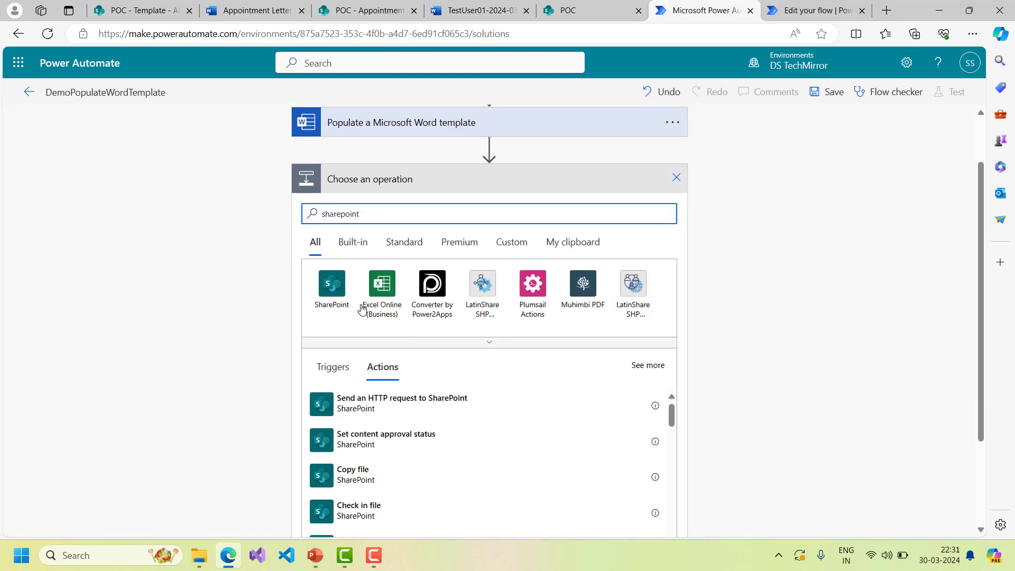
{"action": "left_click", "coordinate": [337, 294]}
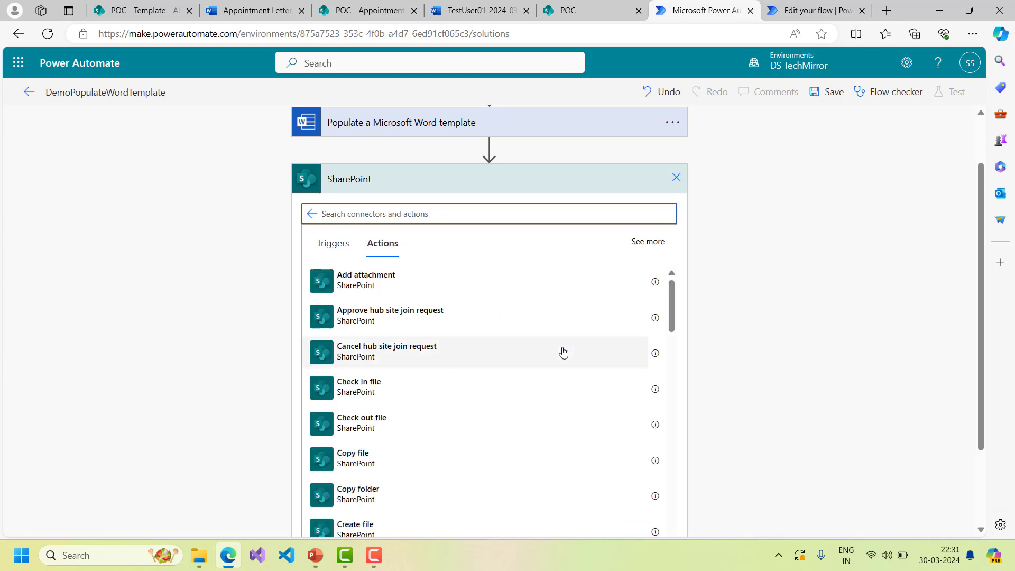
{"action": "type", "text": "create file"}
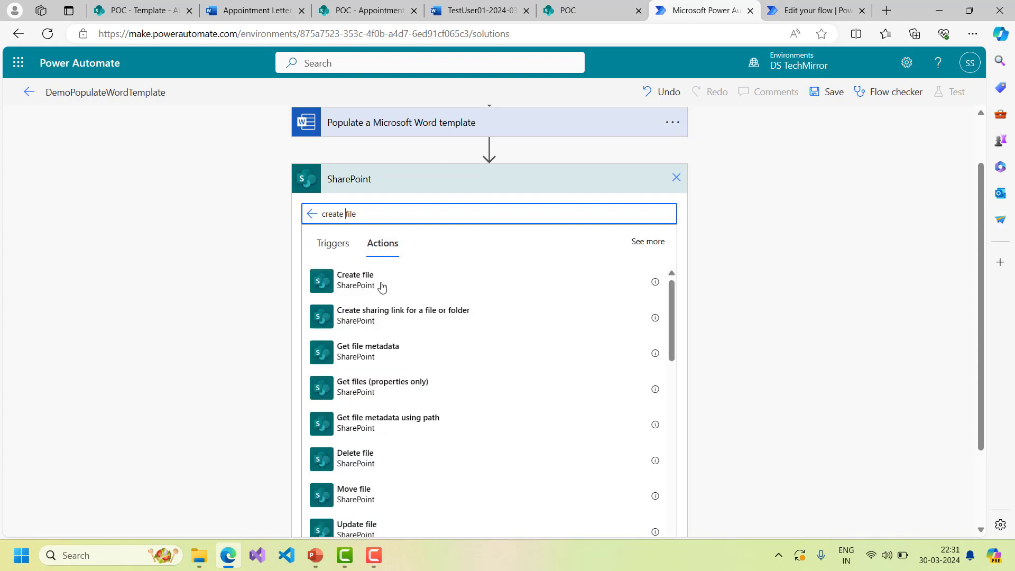
{"action": "left_click", "coordinate": [386, 284]}
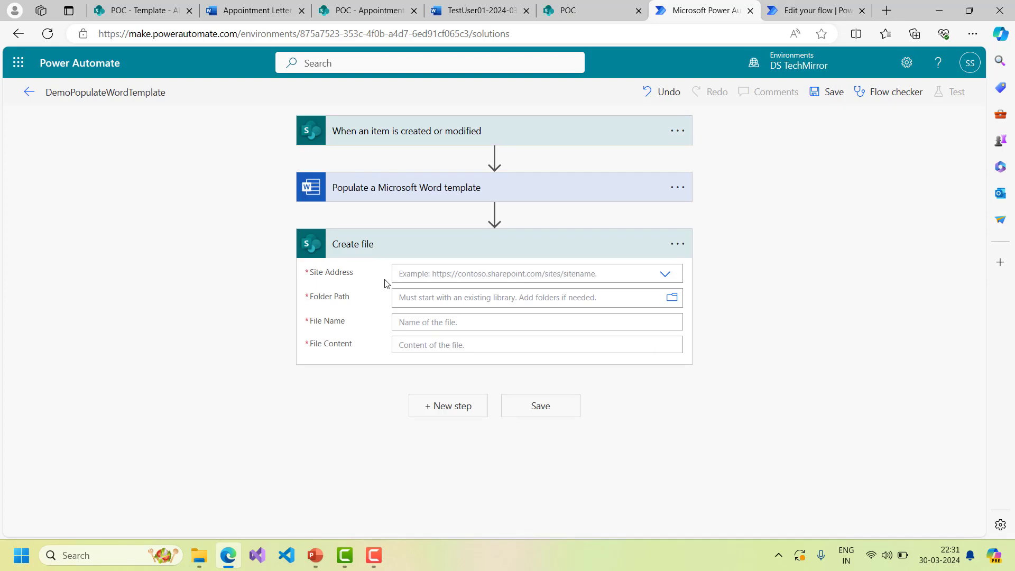
Step: Set the Create file action's site address to POC and its folder path to /Shared Documents/AppointmentLetters
{"action": "left_click", "coordinate": [664, 273]}
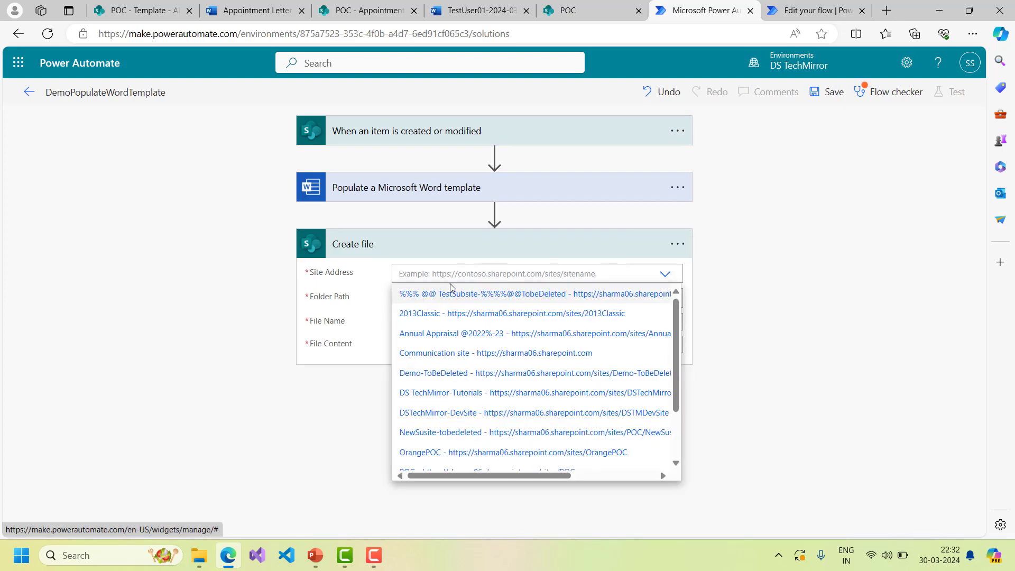
{"action": "scroll", "coordinate": [439, 378], "scroll_direction": "down", "scroll_amount": 1}
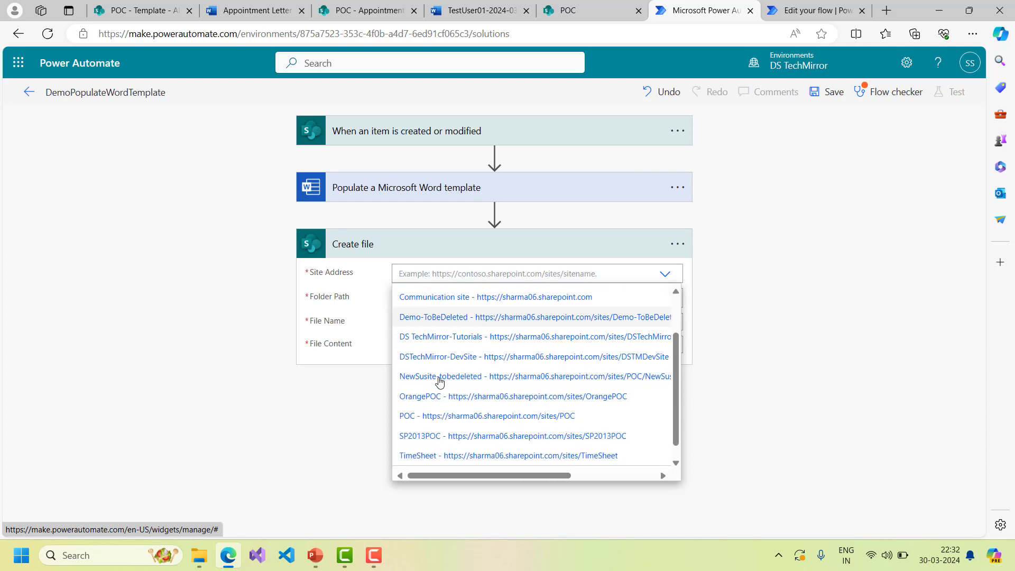
{"action": "left_click", "coordinate": [426, 416]}
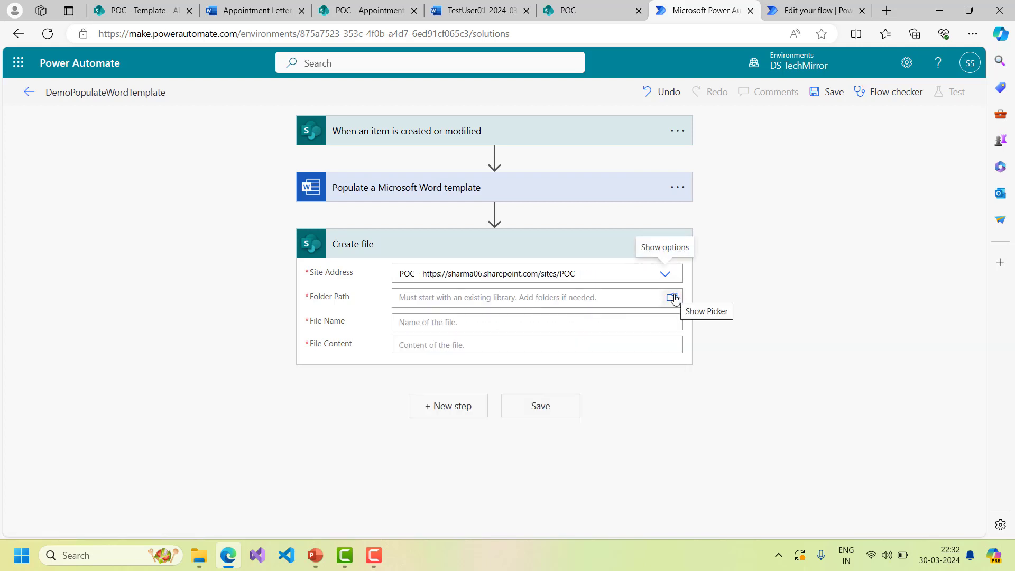
{"action": "left_click", "coordinate": [673, 298]}
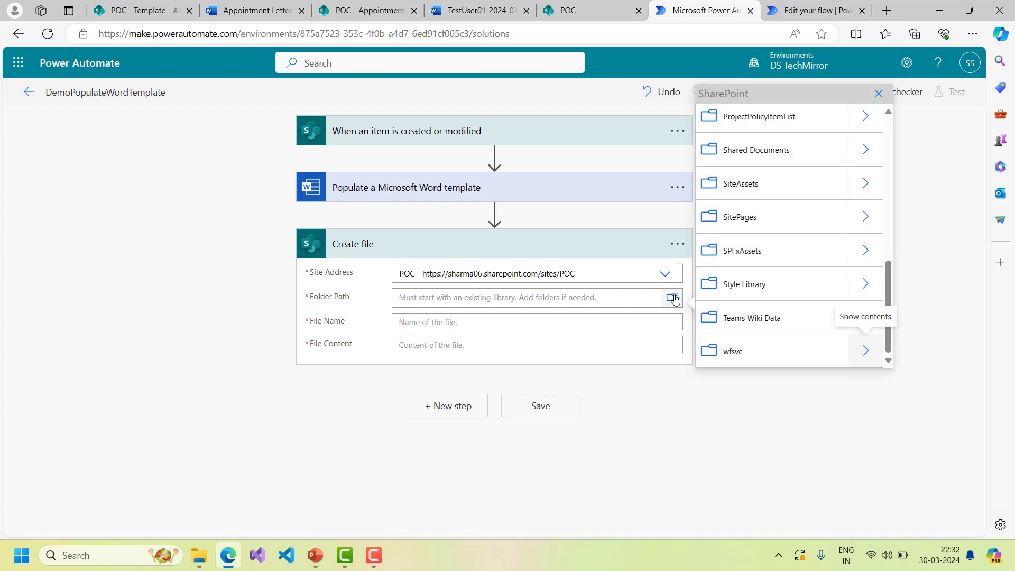
{"action": "scroll", "coordinate": [799, 244], "scroll_direction": "up", "scroll_amount": 8}
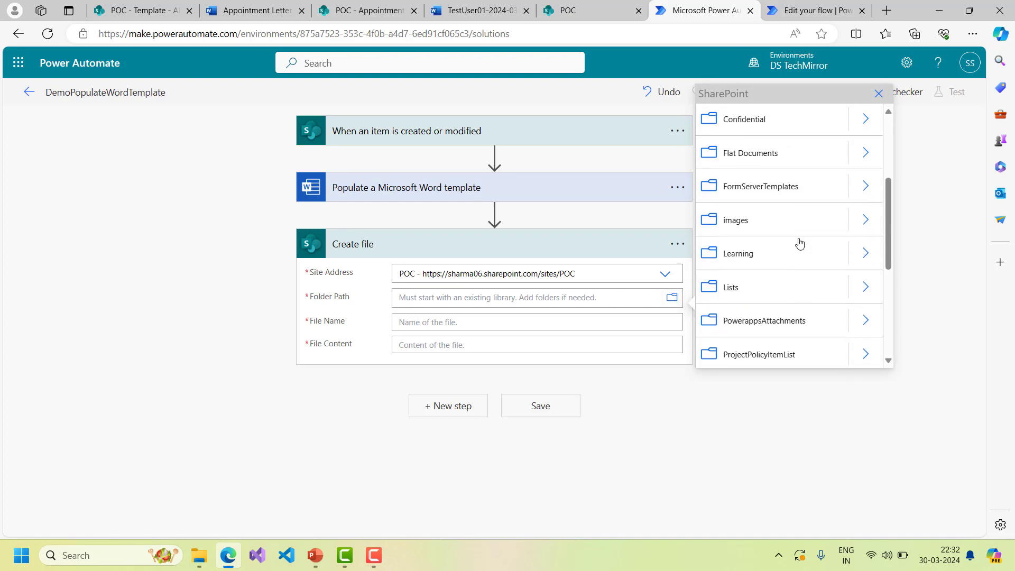
{"action": "scroll", "coordinate": [800, 243], "scroll_direction": "down", "scroll_amount": 5}
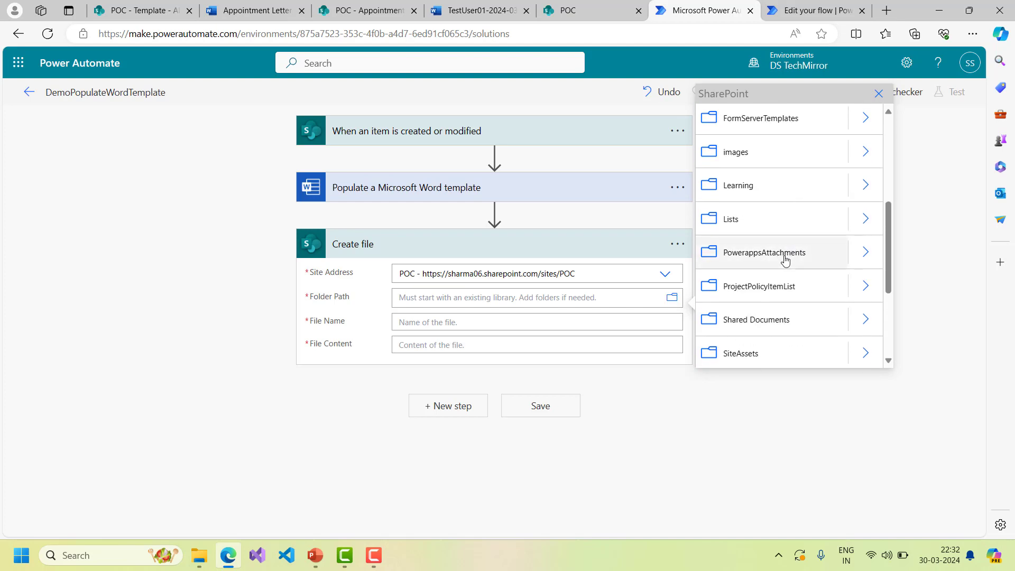
{"action": "left_click", "coordinate": [862, 322]}
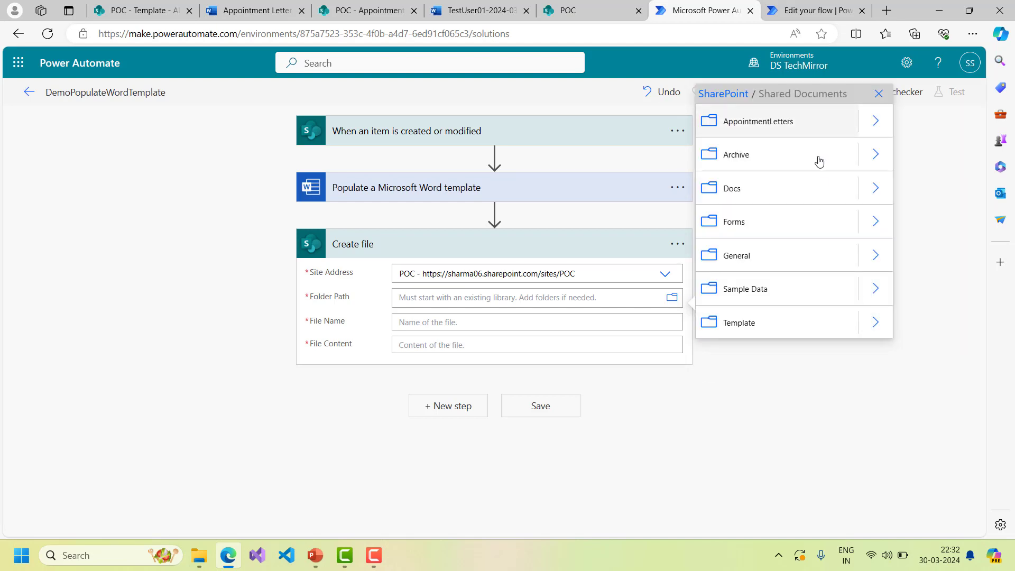
{"action": "left_click", "coordinate": [791, 127]}
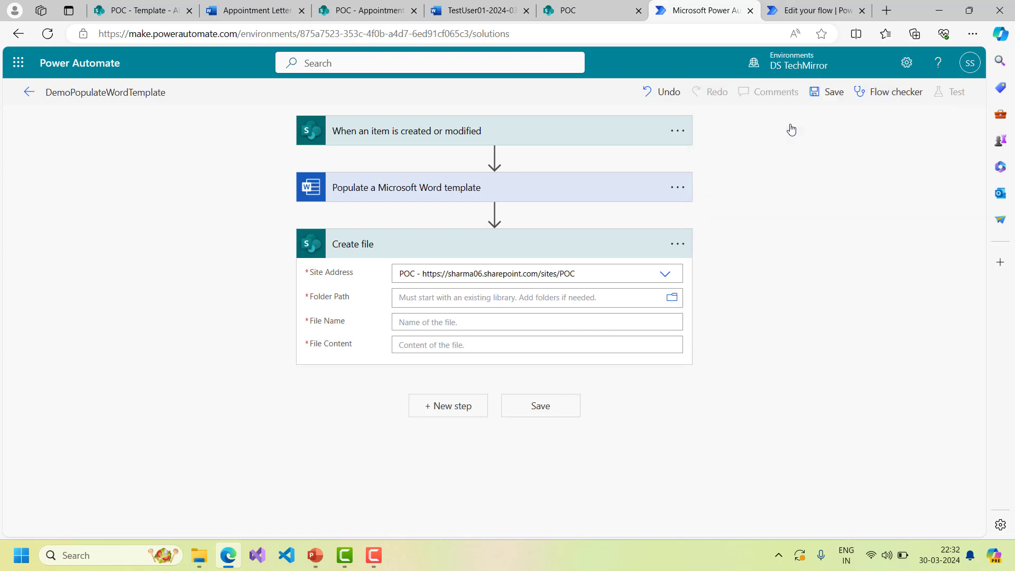
Step: Build the Create file action's file name from Name DisplayName, a separator and the expression utcNow()
{"action": "left_click", "coordinate": [448, 333]}
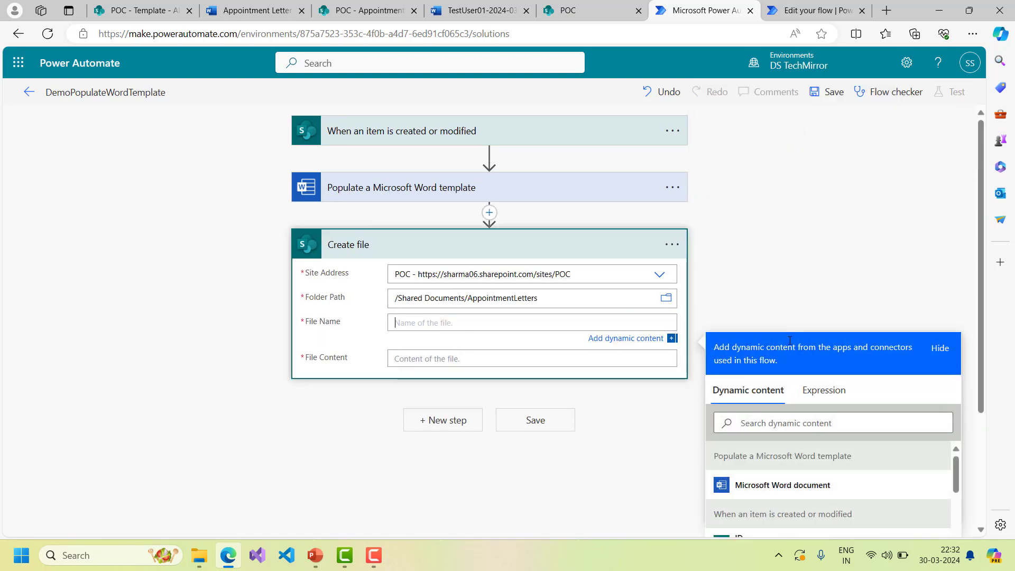
{"action": "scroll", "coordinate": [790, 341], "scroll_direction": "down", "scroll_amount": 3}
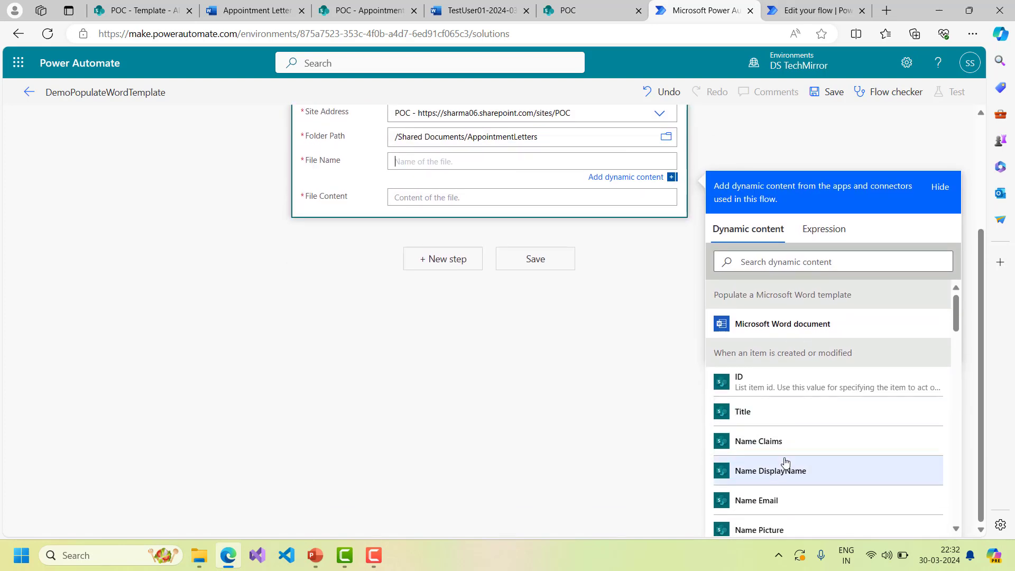
{"action": "scroll", "coordinate": [802, 476], "scroll_direction": "down", "scroll_amount": 2}
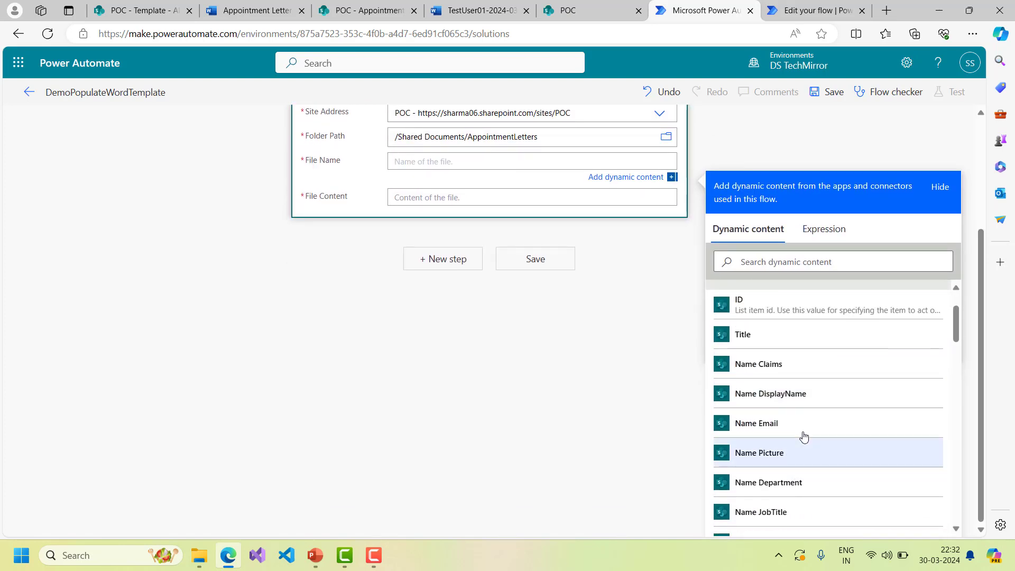
{"action": "left_click", "coordinate": [811, 392]}
{"action": "scroll", "coordinate": [564, 345], "scroll_direction": "up", "scroll_amount": 1}
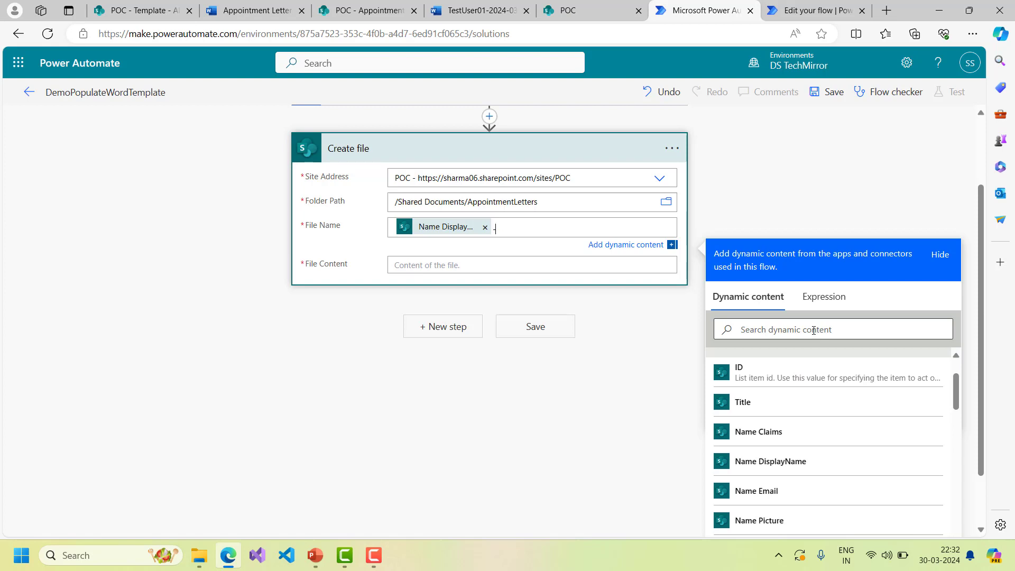
{"action": "left_click", "coordinate": [824, 297]}
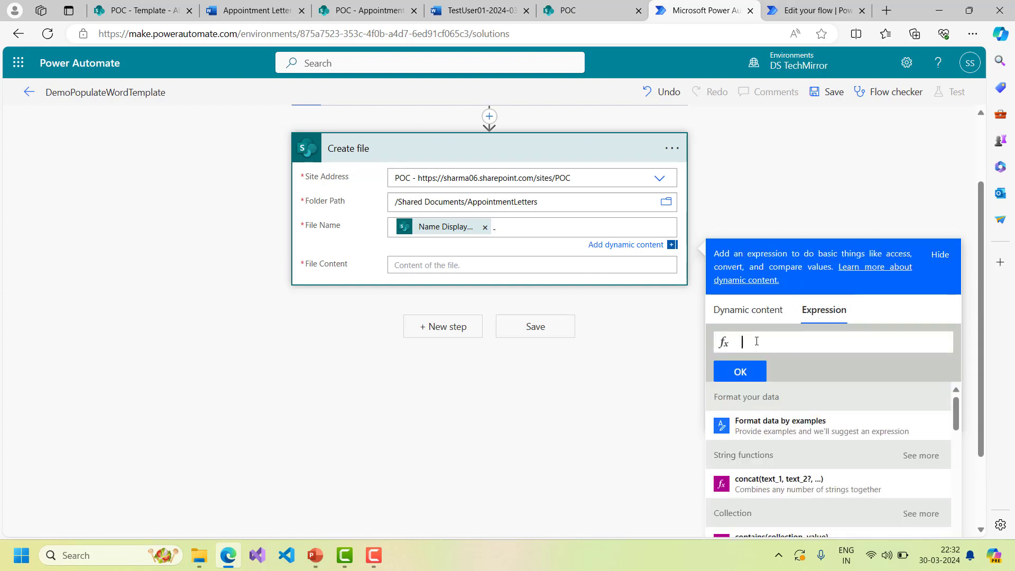
{"action": "type", "text": "utc"}
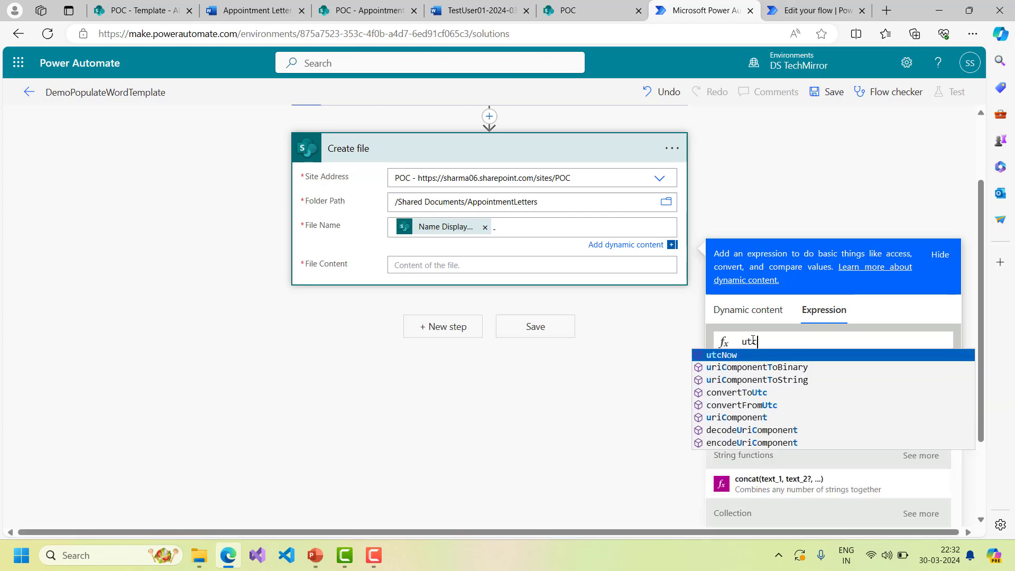
{"action": "left_click", "coordinate": [720, 355]}
{"action": "left_click", "coordinate": [759, 372]}
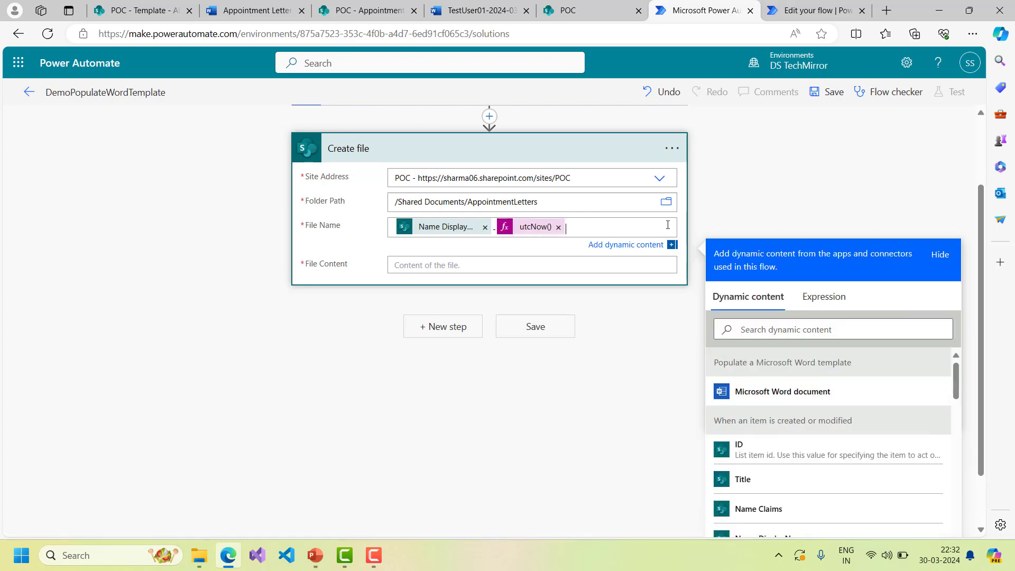
Step: Set the Create file action's file content to the Microsoft Word document output and collapse the action
{"action": "left_click", "coordinate": [401, 265]}
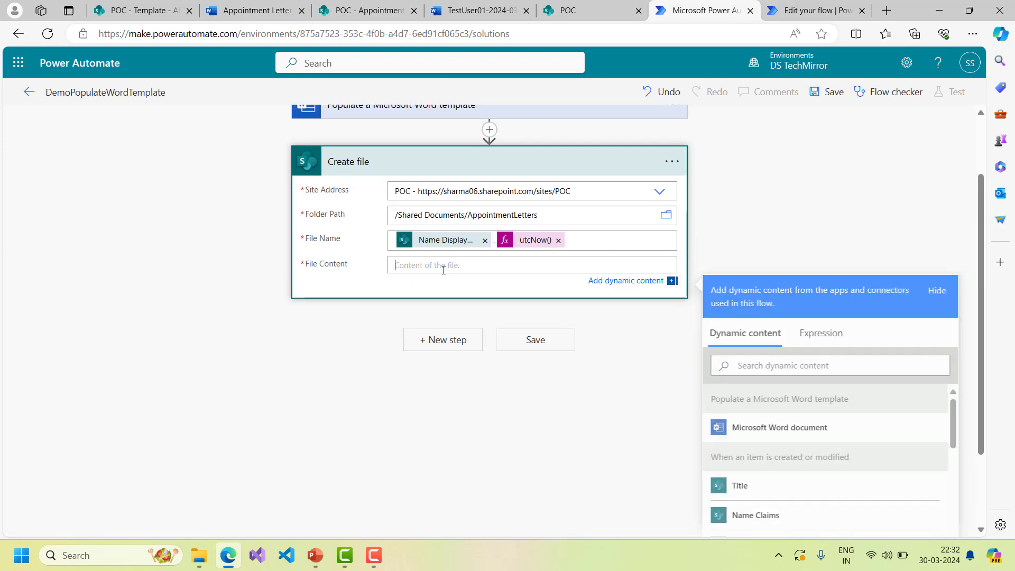
{"action": "scroll", "coordinate": [298, 253], "scroll_direction": "up", "scroll_amount": 2}
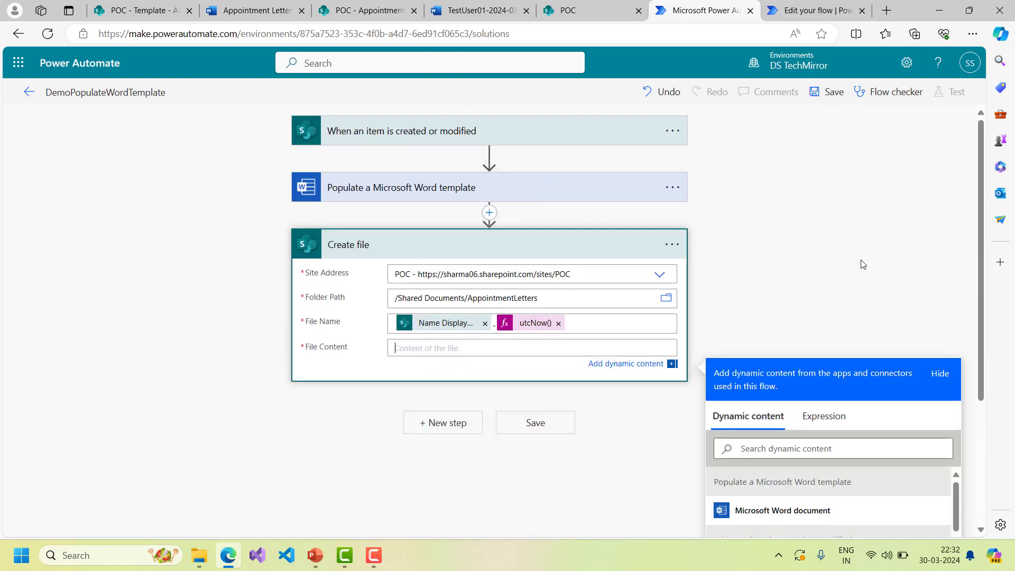
{"action": "scroll", "coordinate": [861, 263], "scroll_direction": "down", "scroll_amount": 2}
{"action": "left_click", "coordinate": [803, 394]}
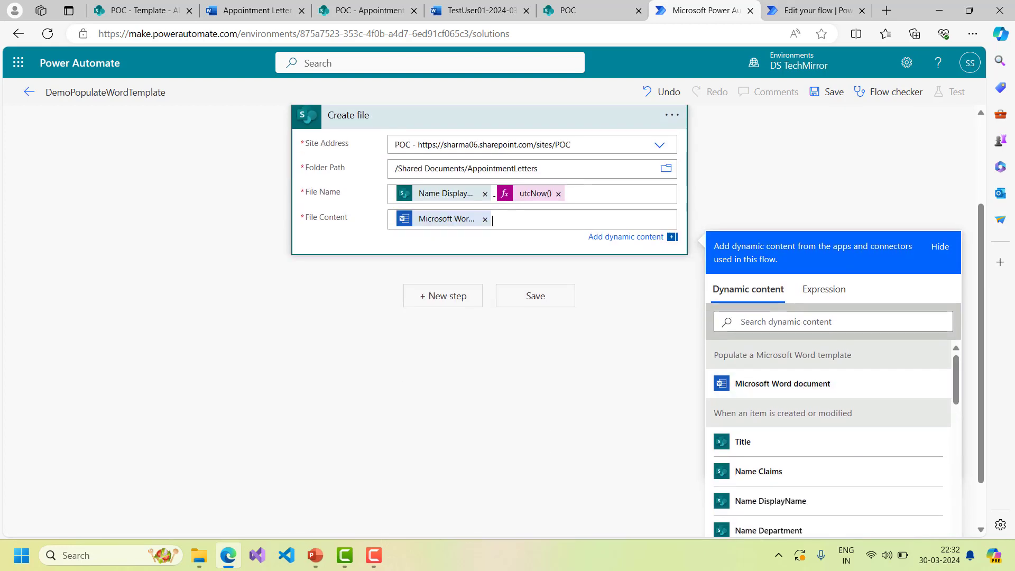
{"action": "scroll", "coordinate": [474, 209], "scroll_direction": "up", "scroll_amount": 2}
{"action": "left_click", "coordinate": [531, 237]}
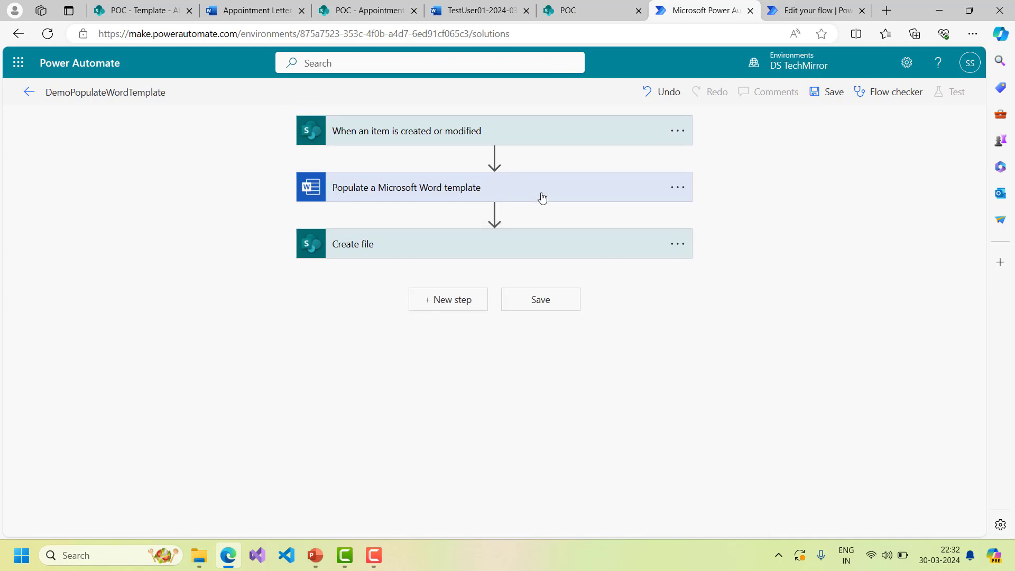
Step: Expand the Populate a Microsoft Word template action and map its ManagerDesignation field to the trigger's ManagerDesignatioin value
{"action": "left_click", "coordinate": [624, 188]}
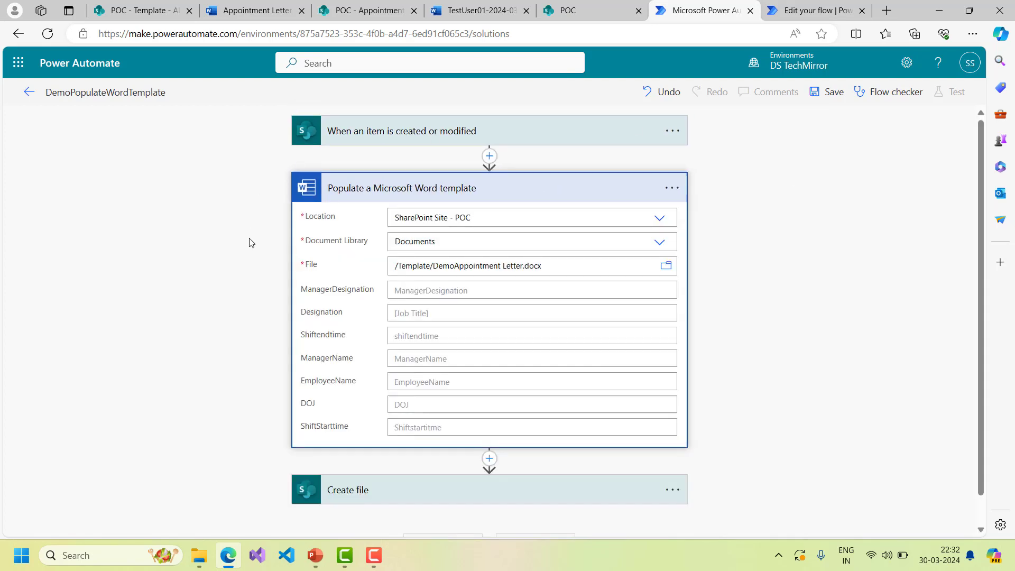
{"action": "left_click", "coordinate": [474, 294]}
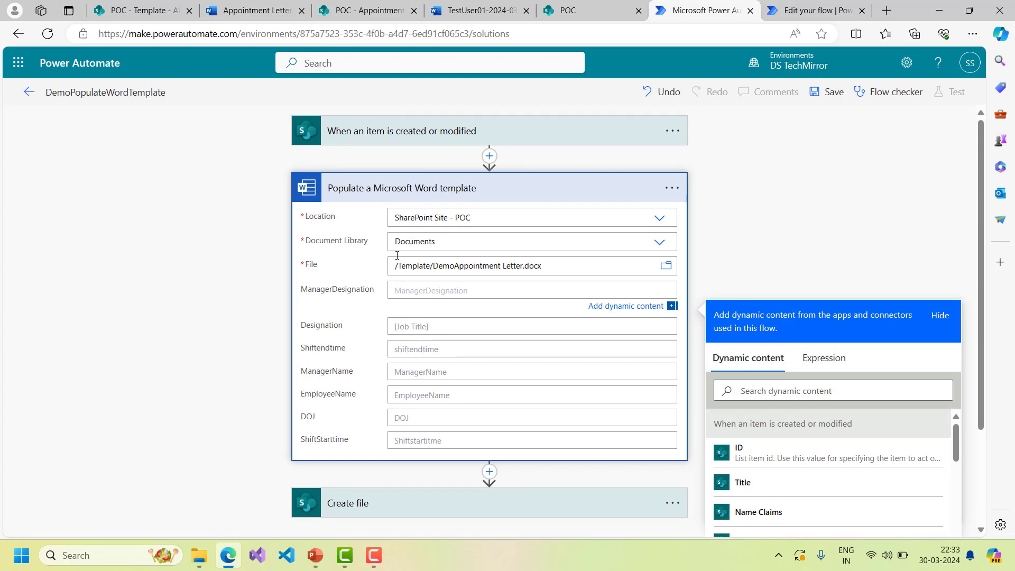
{"action": "left_click", "coordinate": [764, 390]}
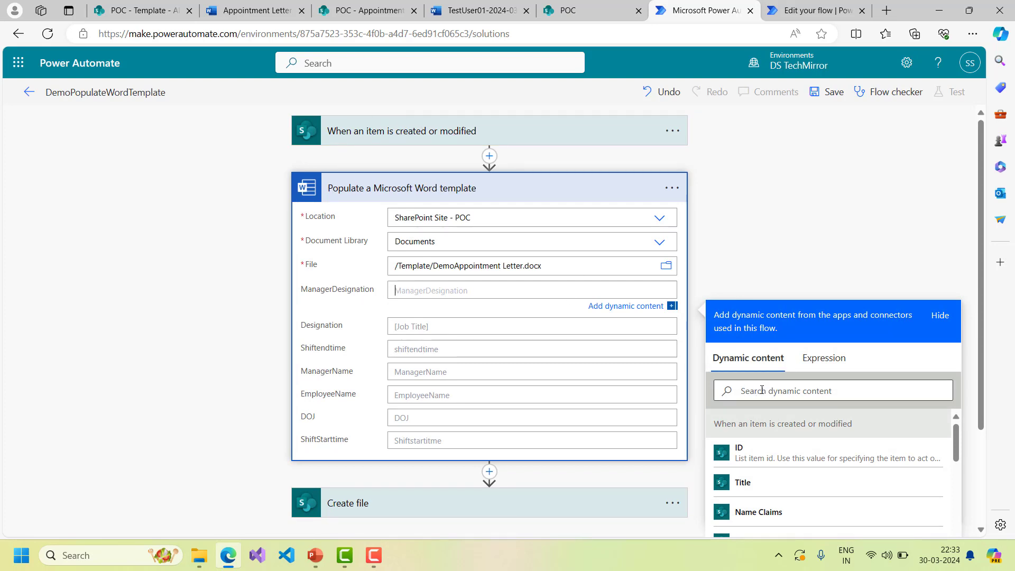
{"action": "type", "text": "man"}
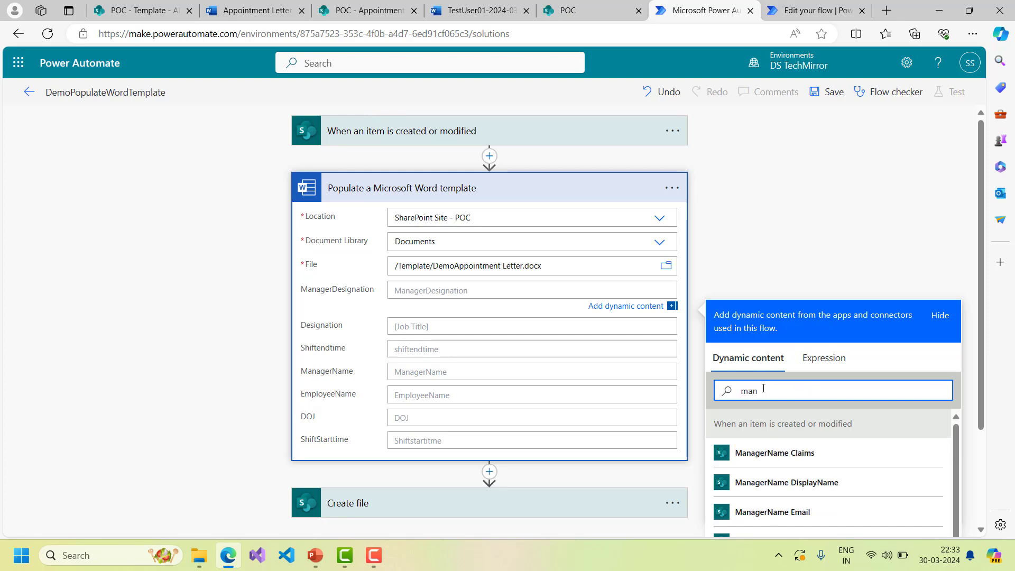
{"action": "type", "text": "ager  de"}
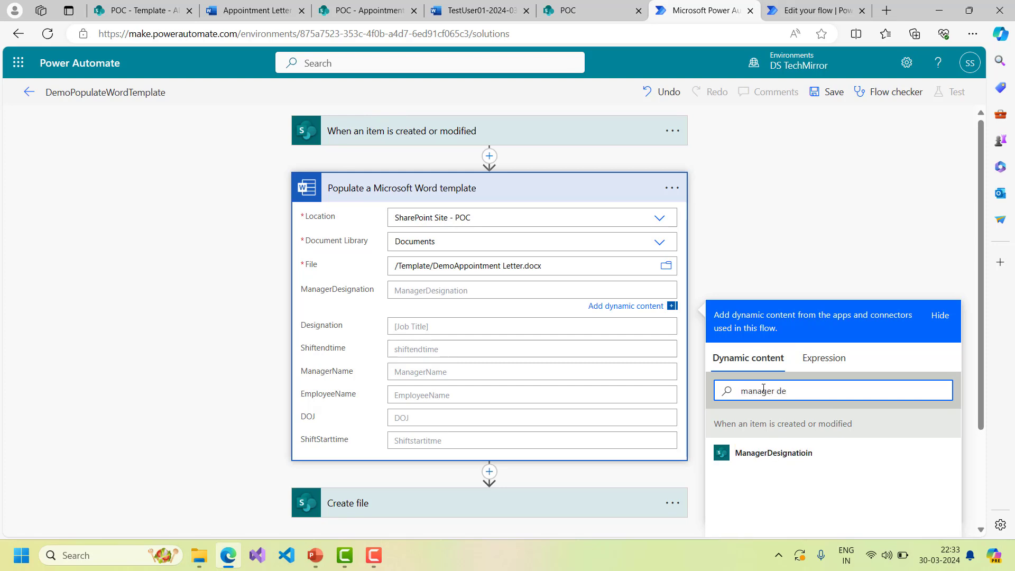
{"action": "left_click", "coordinate": [791, 454]}
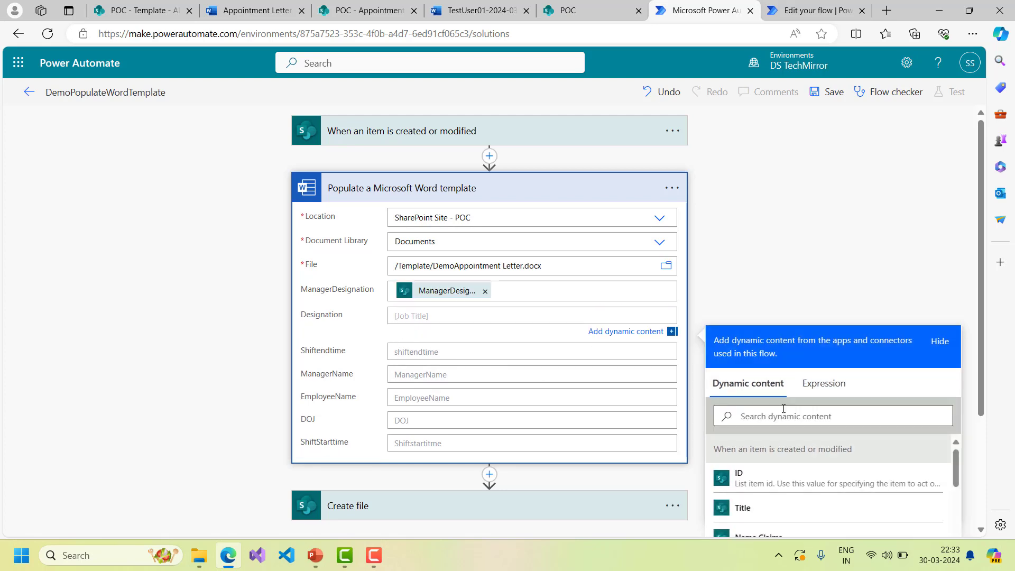
Step: Map the Word template's Designation field to Designation and its Shiftendtime field to ShiftEndTime from the trigger
{"action": "left_click", "coordinate": [782, 418]}
{"action": "type", "text": "des"}
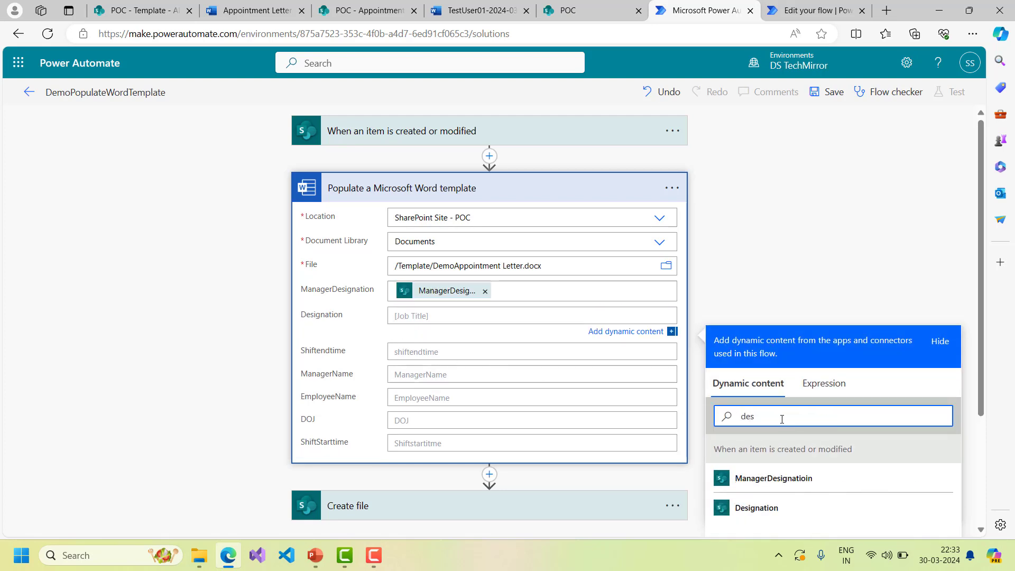
{"action": "left_click", "coordinate": [740, 507]}
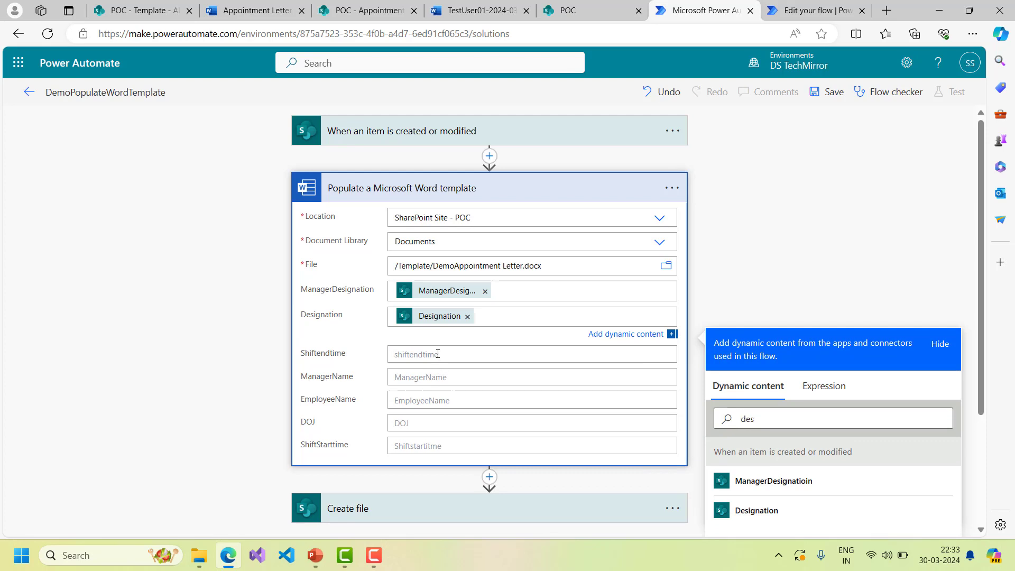
{"action": "left_click", "coordinate": [449, 353]}
{"action": "left_click", "coordinate": [782, 441]}
{"action": "type", "text": "shift"}
{"action": "left_click", "coordinate": [740, 503]}
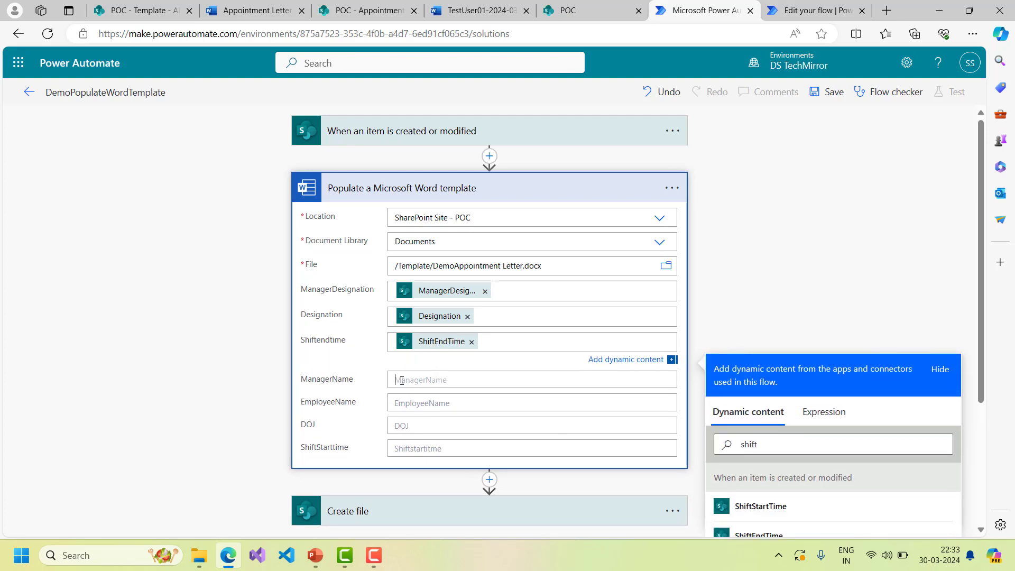
Step: Map the Word template's ManagerName field to the trigger's ManagerName DisplayName value
{"action": "left_click", "coordinate": [402, 378]}
{"action": "left_click", "coordinate": [865, 468]}
{"action": "type", "text": "manger"}
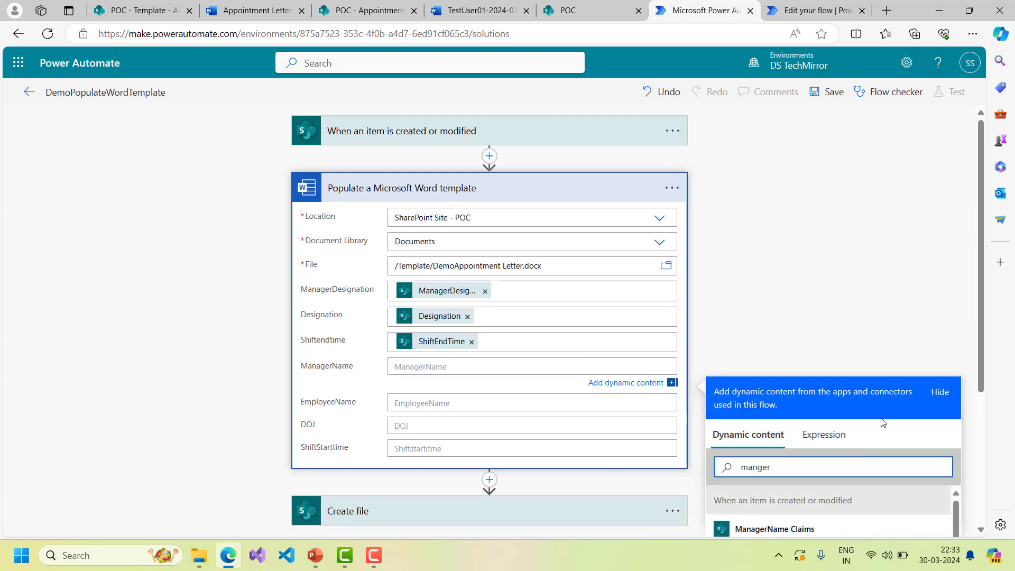
{"action": "scroll", "coordinate": [882, 422], "scroll_direction": "down", "scroll_amount": 1}
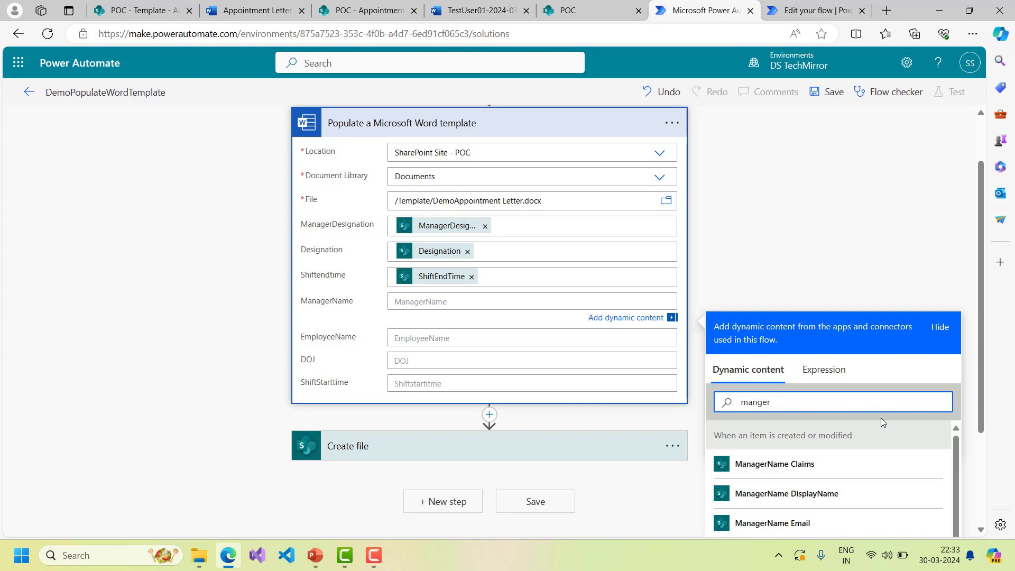
{"action": "scroll", "coordinate": [881, 418], "scroll_direction": "down", "scroll_amount": 2}
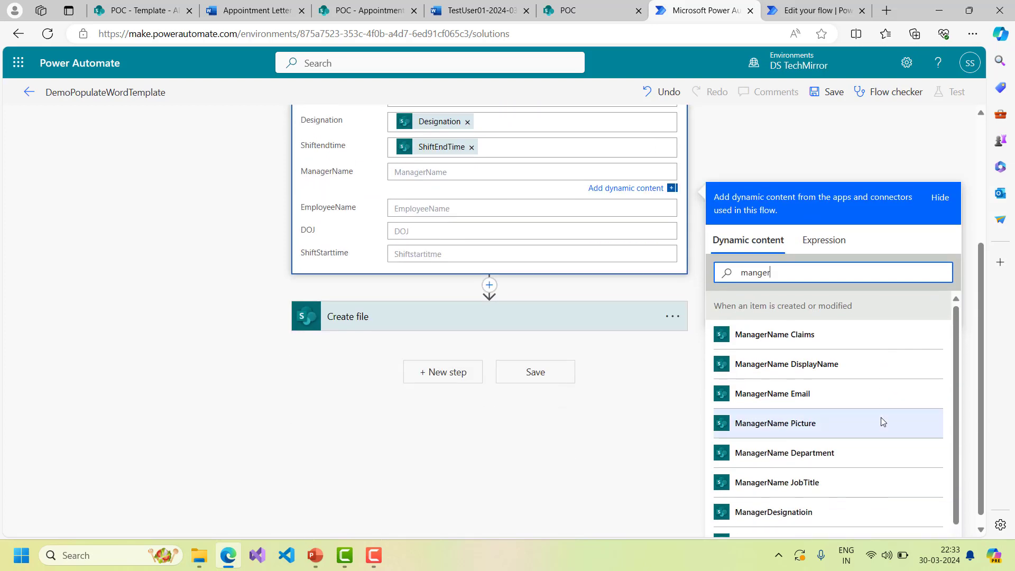
{"action": "left_click", "coordinate": [813, 367]}
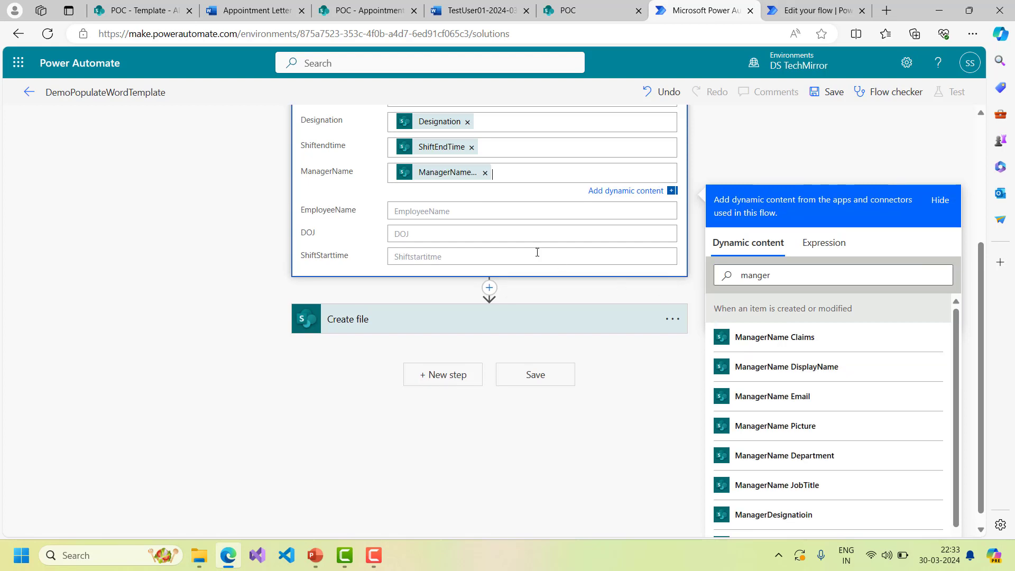
Step: Map the Word template's EmployeeName field to the trigger's Name DisplayName value
{"action": "left_click", "coordinate": [507, 211]}
{"action": "left_click", "coordinate": [800, 311]}
{"action": "type", "text": "r"}
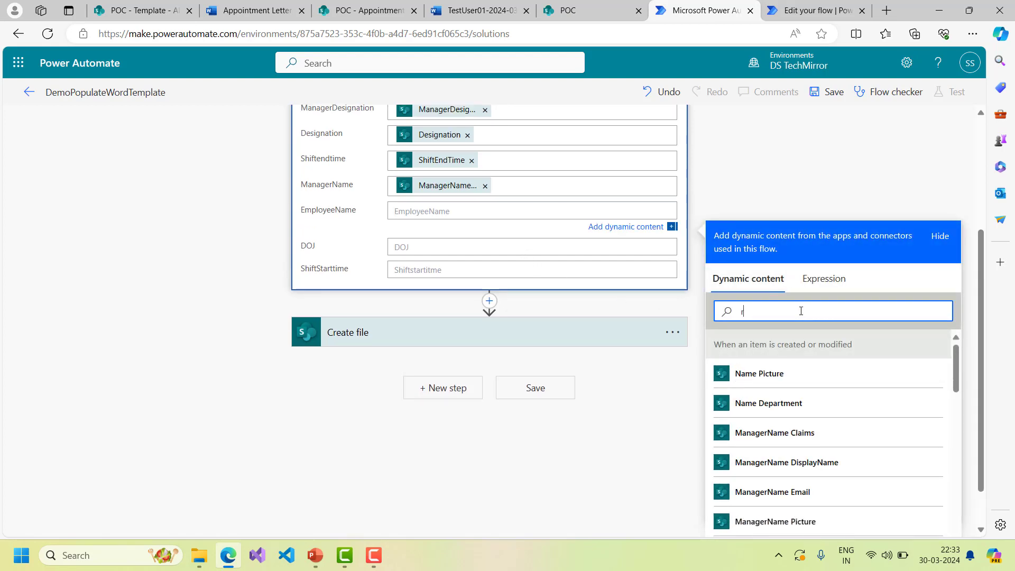
{"action": "key", "text": "BackSpace"}
{"action": "type", "text": "empl"}
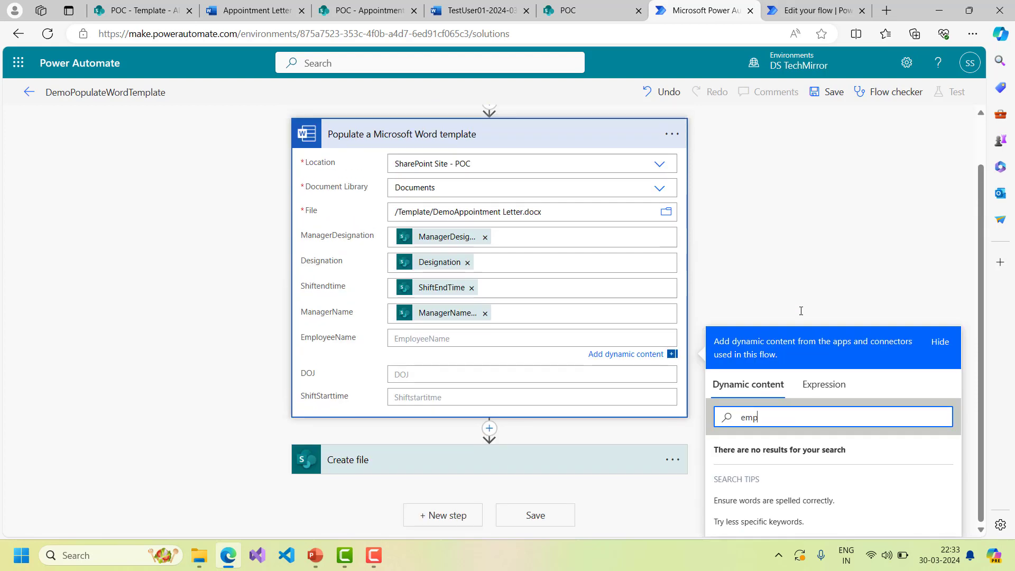
{"action": "type", "text": "oyee"}
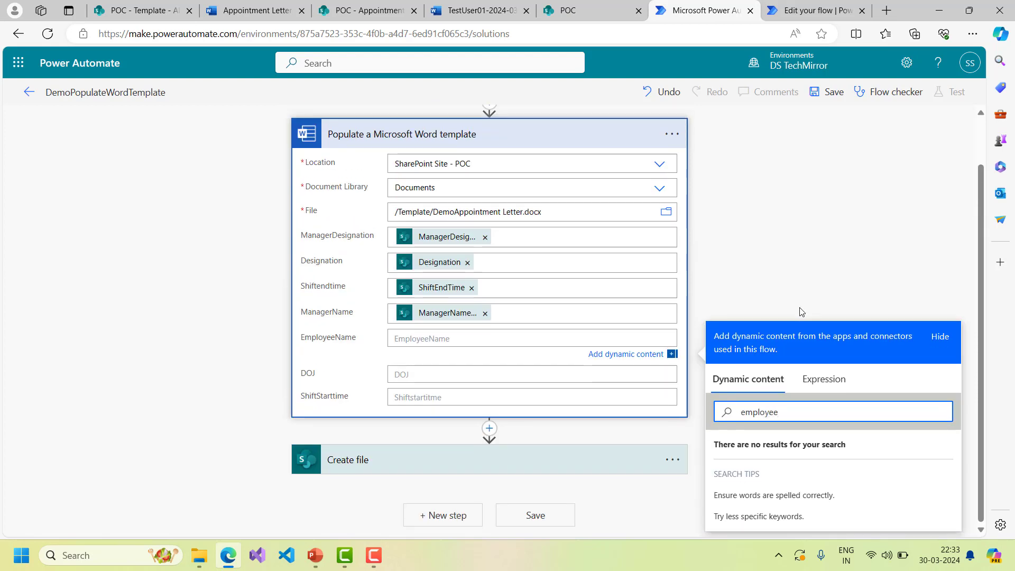
{"action": "key", "text": "BackSpace"}
{"action": "key", "text": "BackSpace"}
{"action": "key", "text": "BackSpace"}
{"action": "key", "text": "BackSpace"}
{"action": "key", "text": "BackSpace"}
{"action": "key", "text": "BackSpace"}
{"action": "key", "text": "BackSpace"}
{"action": "key", "text": "BackSpace"}
{"action": "type", "text": "name"}
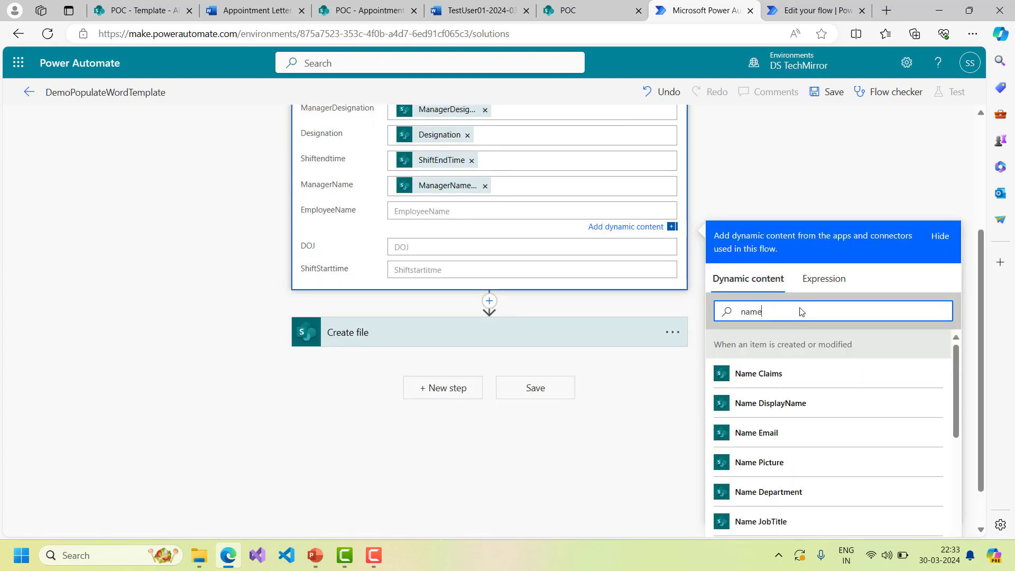
{"action": "left_click", "coordinate": [813, 404]}
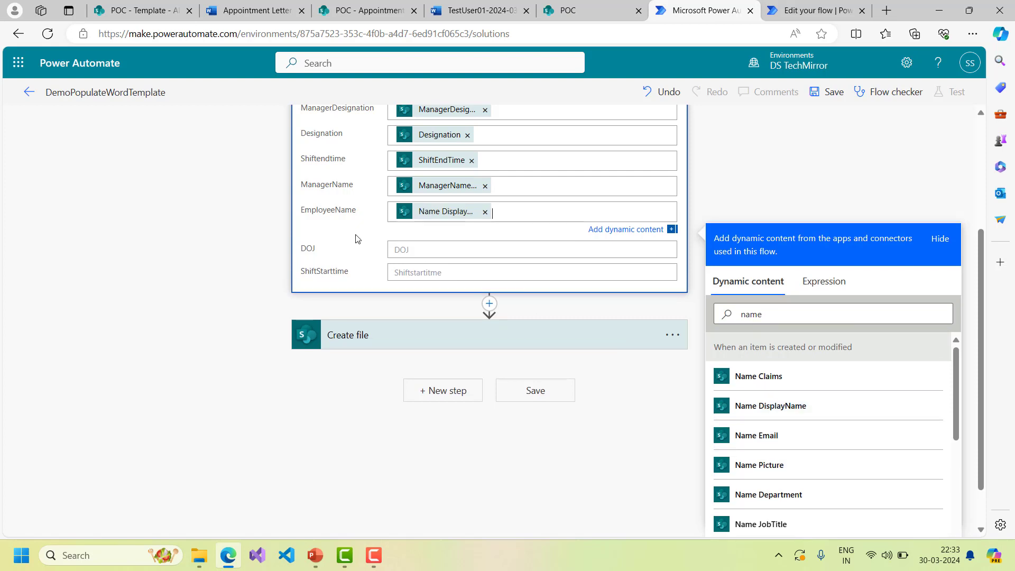
Step: Map the Word template's DOJ field to DOJ and its ShiftStarttime field to ShiftStartTime from the trigger
{"action": "left_click", "coordinate": [409, 248]}
{"action": "left_click", "coordinate": [793, 351]}
{"action": "type", "text": "doj"}
{"action": "left_click", "coordinate": [742, 415]}
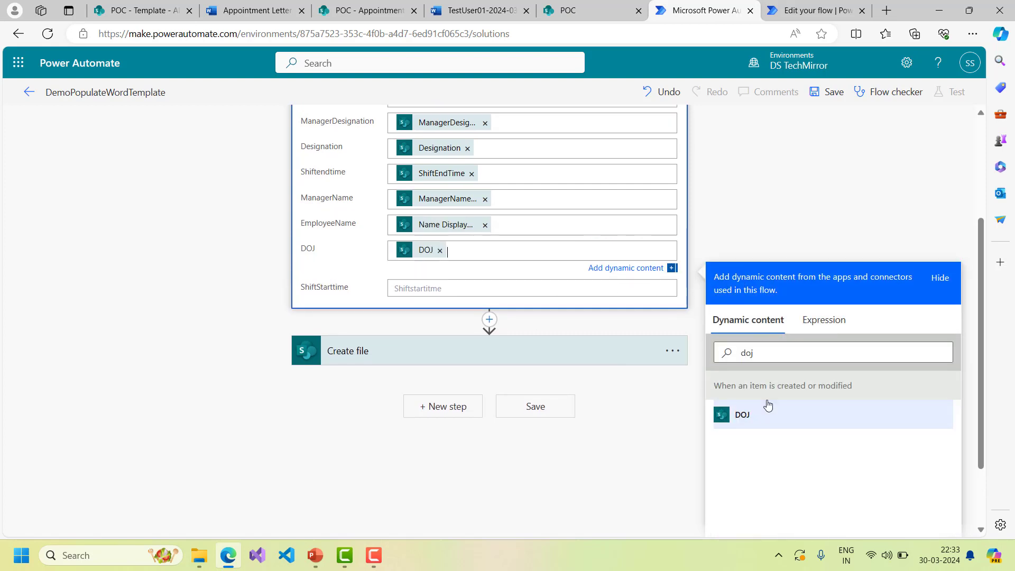
{"action": "left_click", "coordinate": [460, 288]}
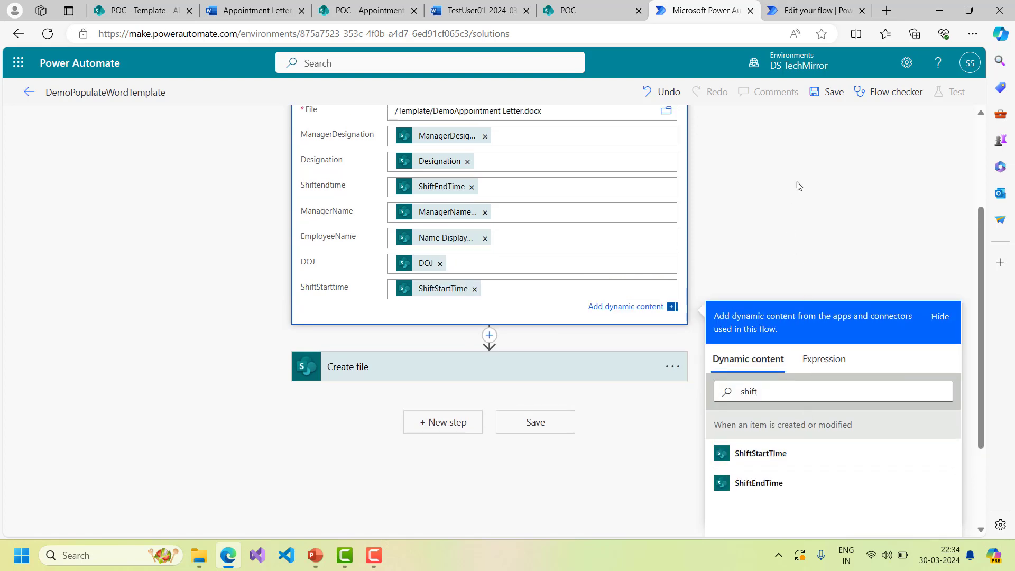
{"action": "left_click", "coordinate": [797, 182]}
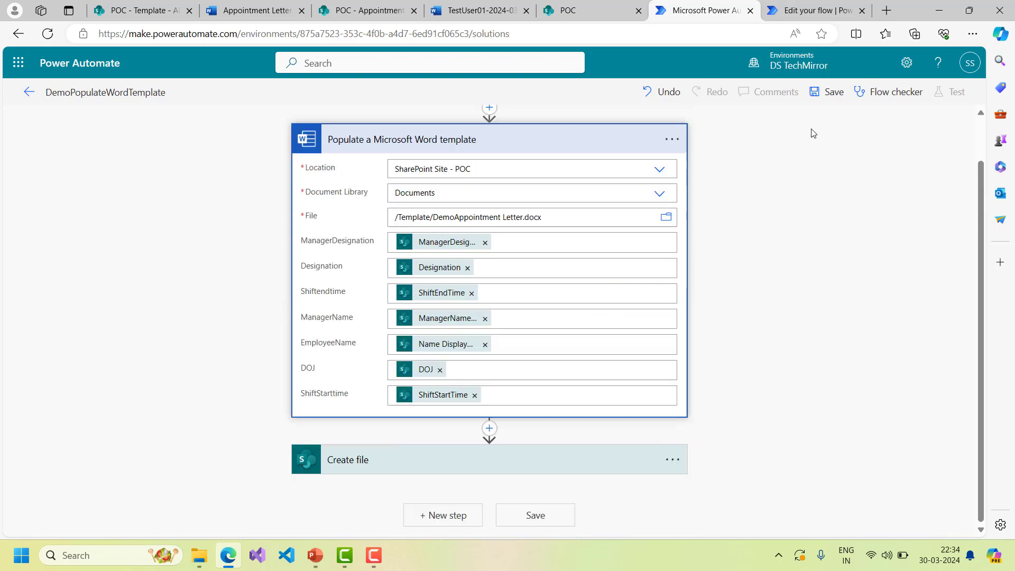
Step: Save the DemoPopulateWordTemplate flow and start a manual test run
{"action": "left_click", "coordinate": [834, 93]}
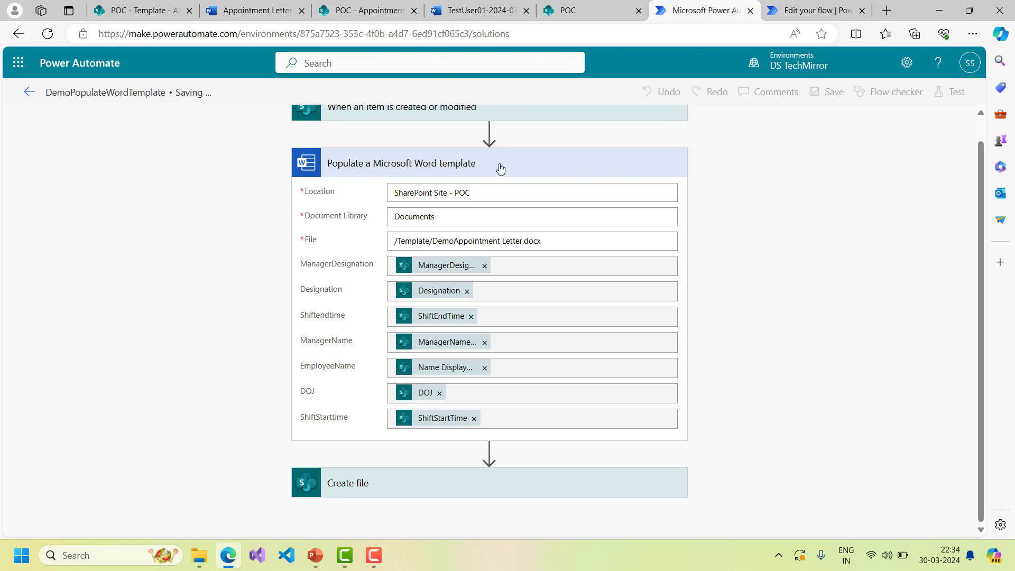
{"action": "left_click", "coordinate": [956, 92]}
{"action": "left_click", "coordinate": [808, 141]}
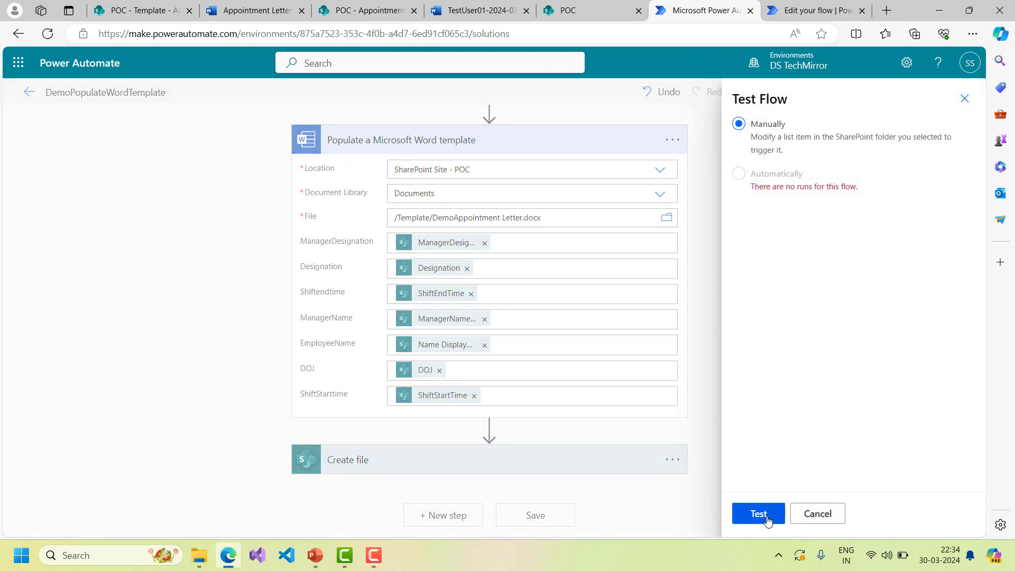
{"action": "left_click", "coordinate": [759, 514]}
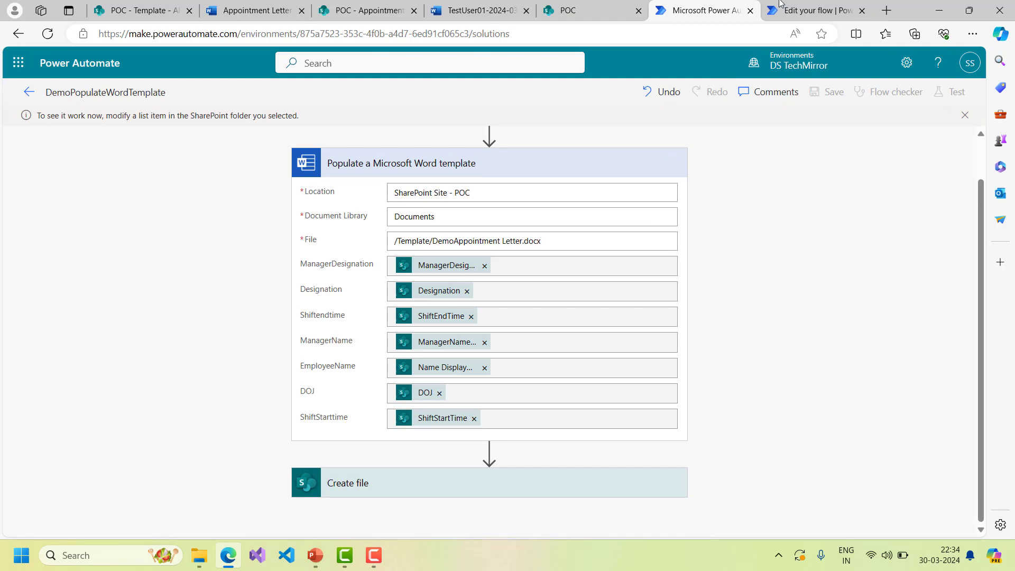
Step: Switch to the SharePoint Appointment list and set the existing item's DOJ to 3/18/2024 to trigger the flow
{"action": "left_click", "coordinate": [370, 10]}
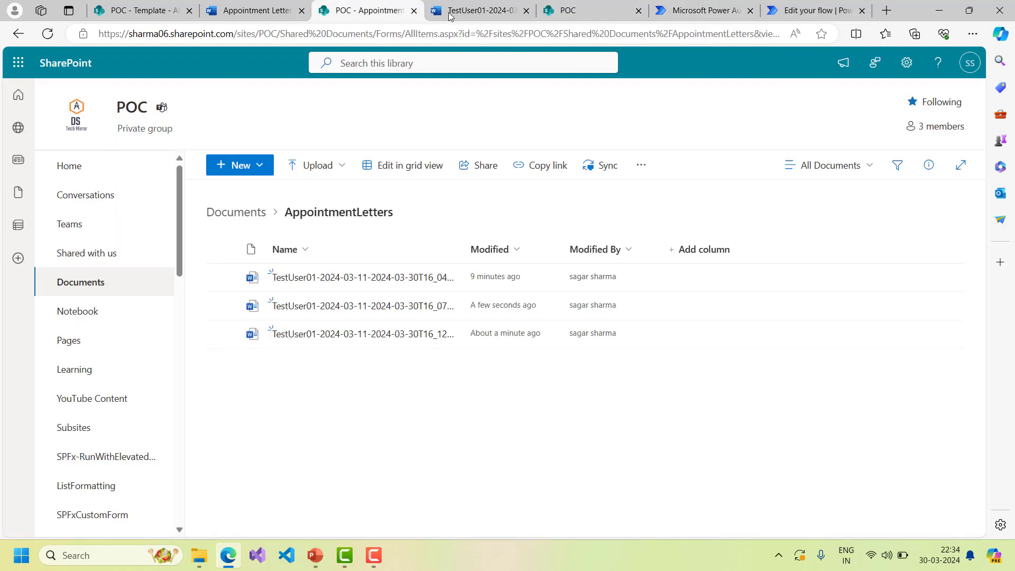
{"action": "left_click", "coordinate": [616, 5]}
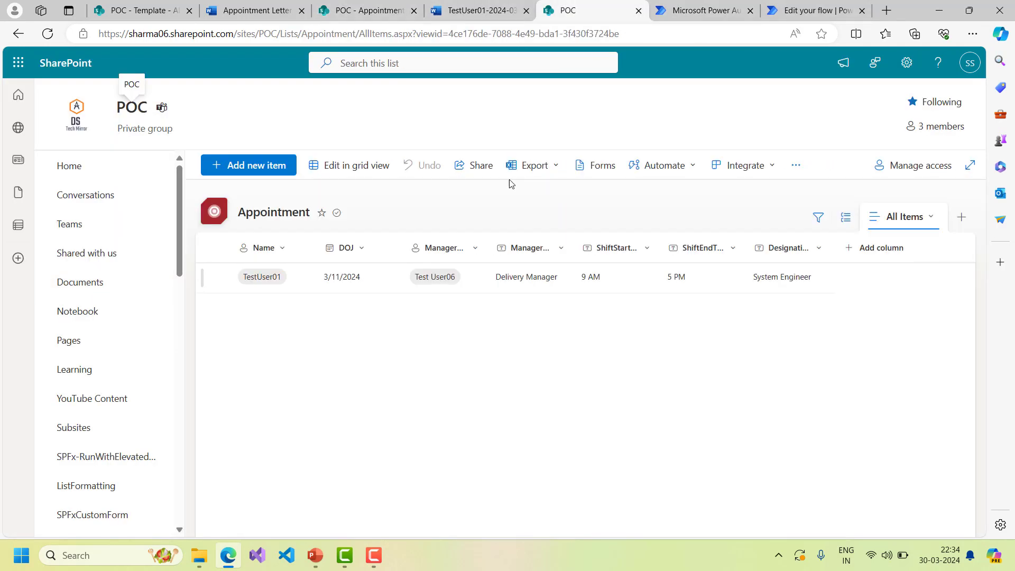
{"action": "left_click", "coordinate": [220, 279]}
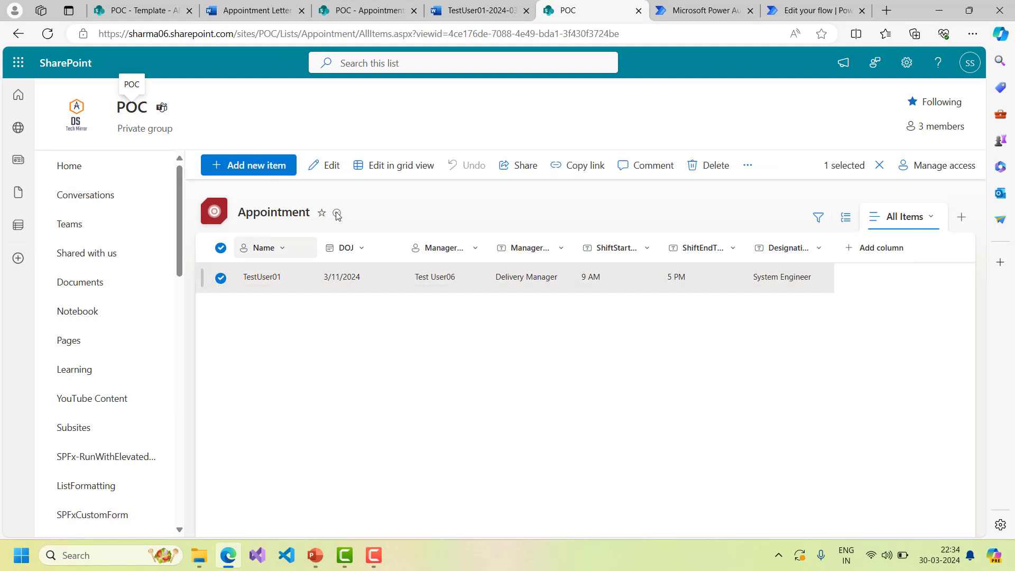
{"action": "left_click", "coordinate": [339, 174]}
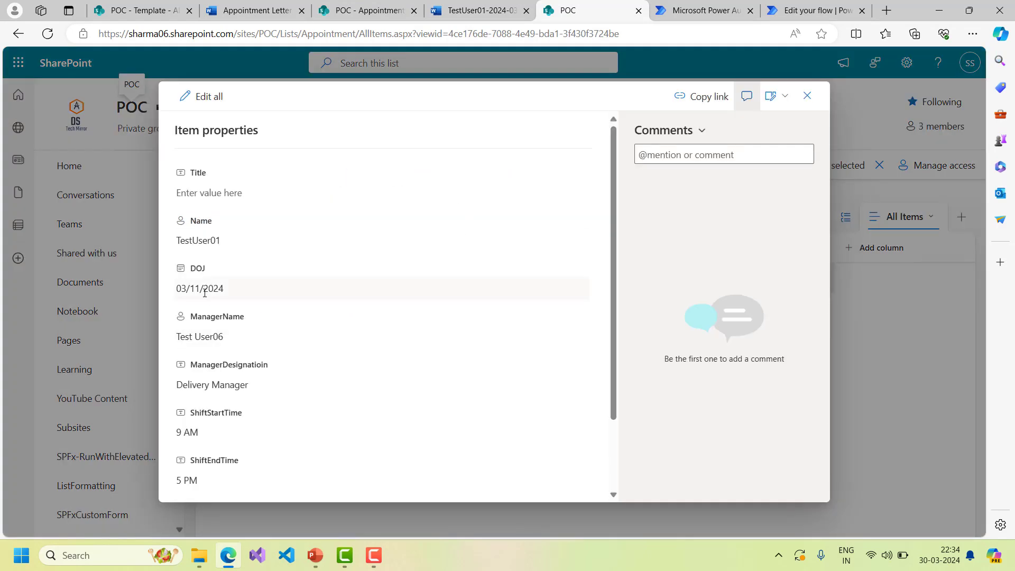
{"action": "left_click", "coordinate": [408, 289]}
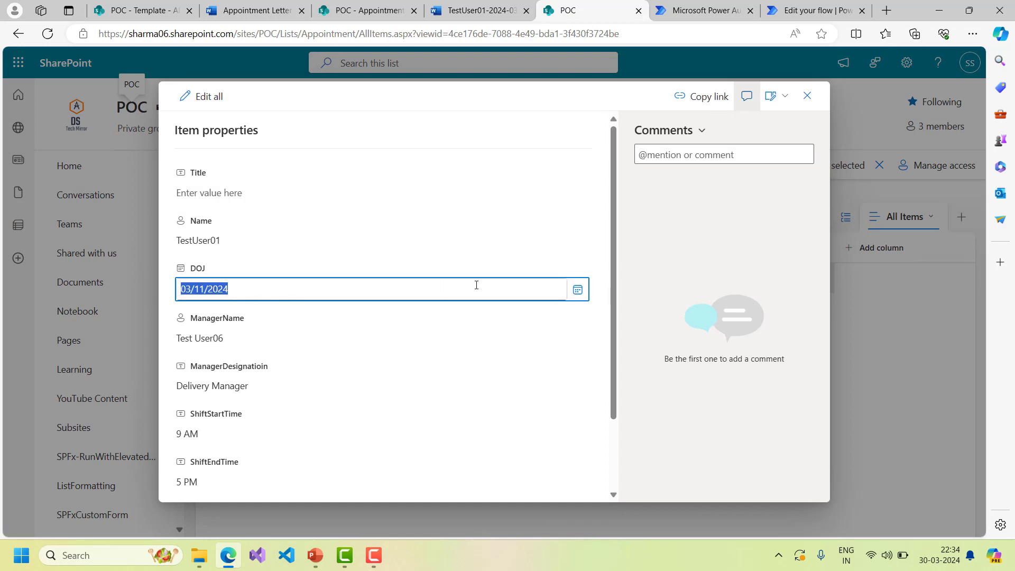
{"action": "left_click", "coordinate": [578, 294]}
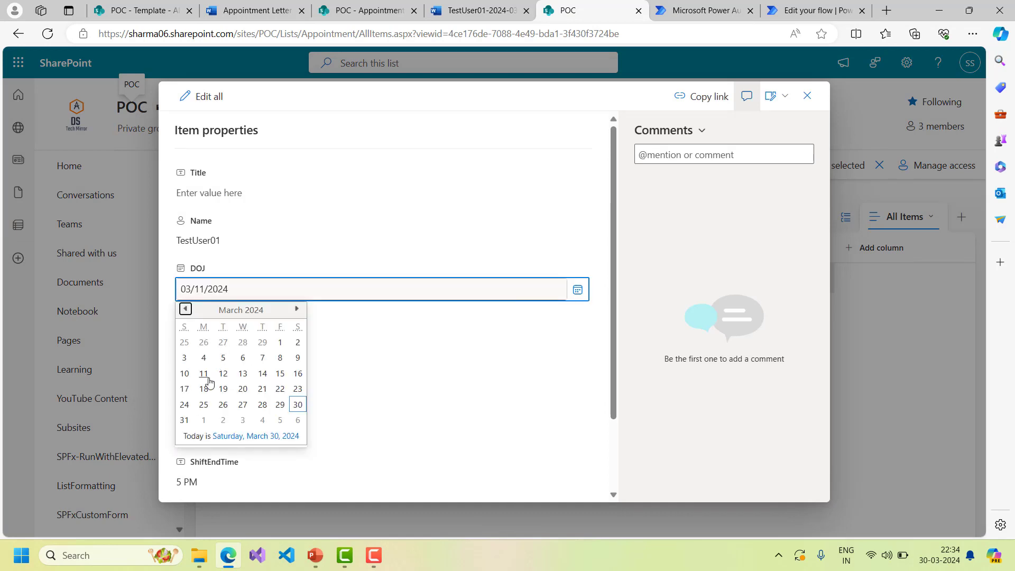
{"action": "left_click", "coordinate": [205, 389]}
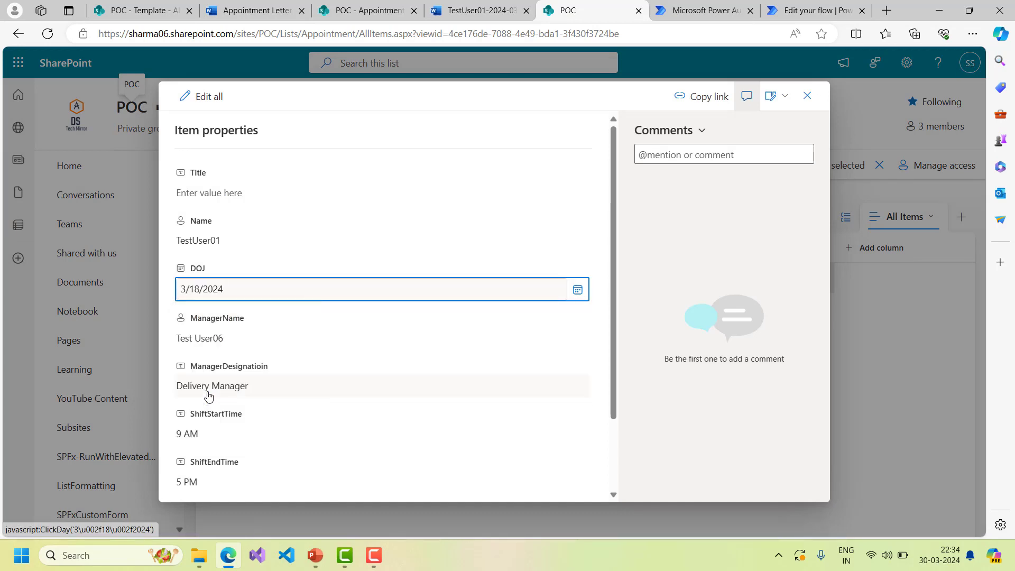
{"action": "left_click", "coordinate": [807, 96]}
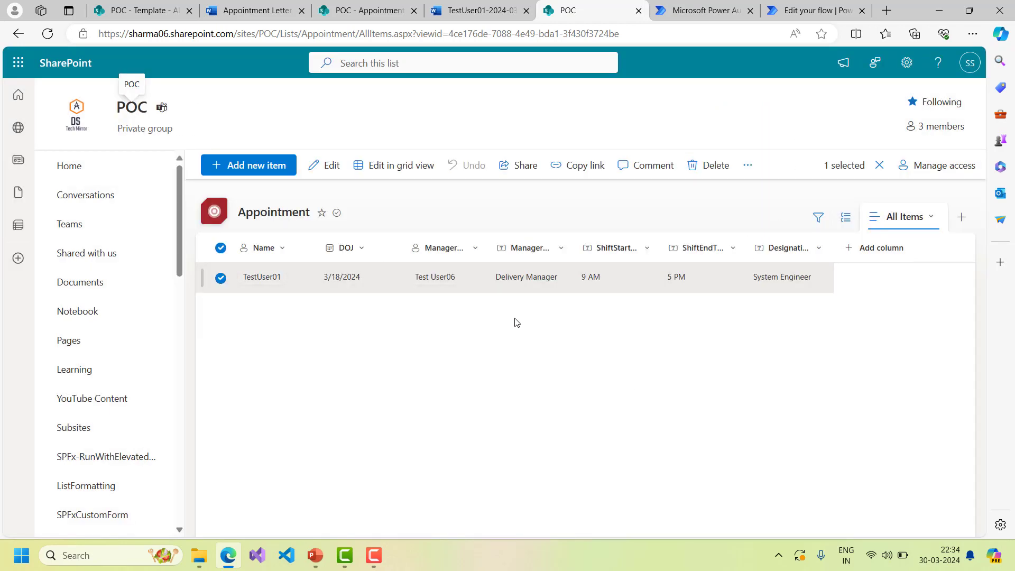
Step: Close the extra flow editor page and the open Appointment Letter and generated letter documents
{"action": "left_click", "coordinate": [808, 18]}
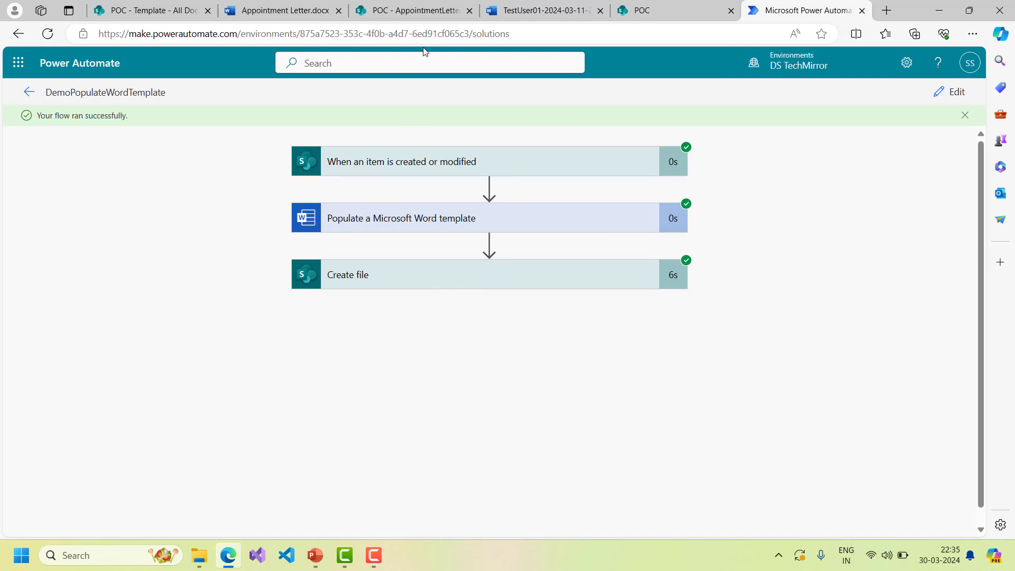
{"action": "left_click", "coordinate": [312, 11]}
{"action": "left_click", "coordinate": [340, 12]}
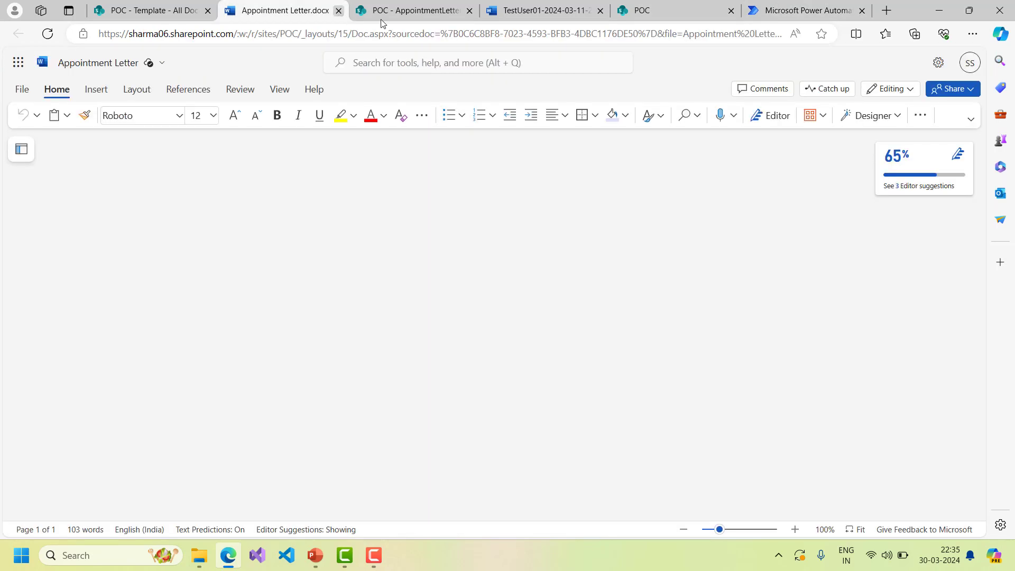
{"action": "left_click", "coordinate": [473, 17]}
{"action": "left_click", "coordinate": [474, 15]}
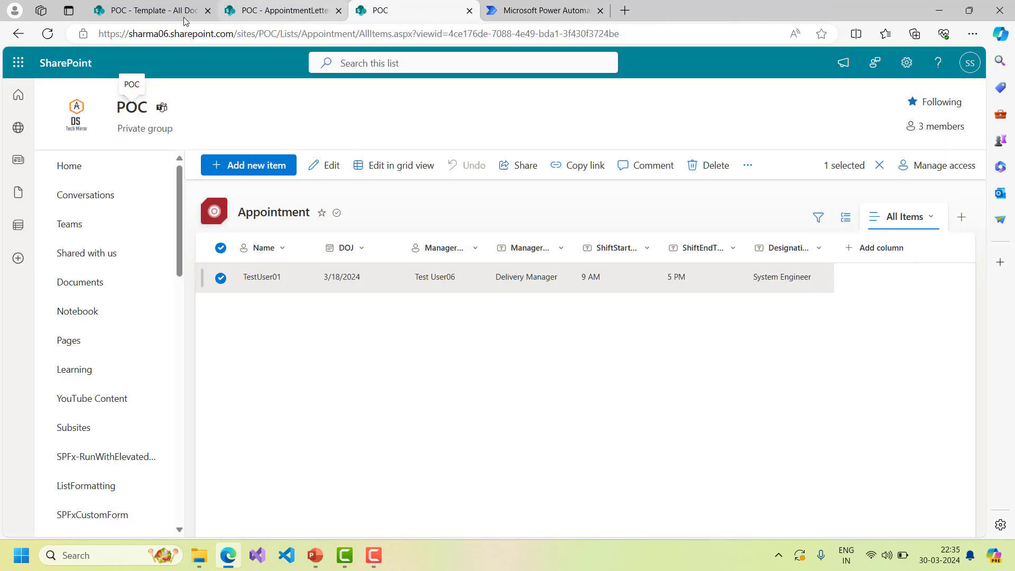
Step: Refresh the AppointmentLetters folder in SharePoint and open the newly generated file to check it
{"action": "left_click", "coordinate": [170, 7]}
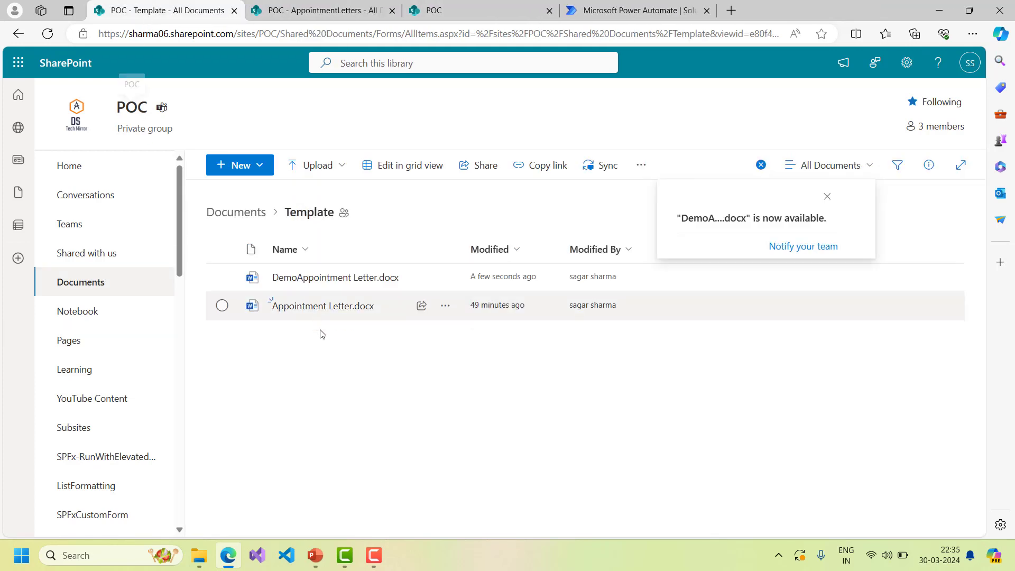
{"action": "left_click", "coordinate": [318, 11]}
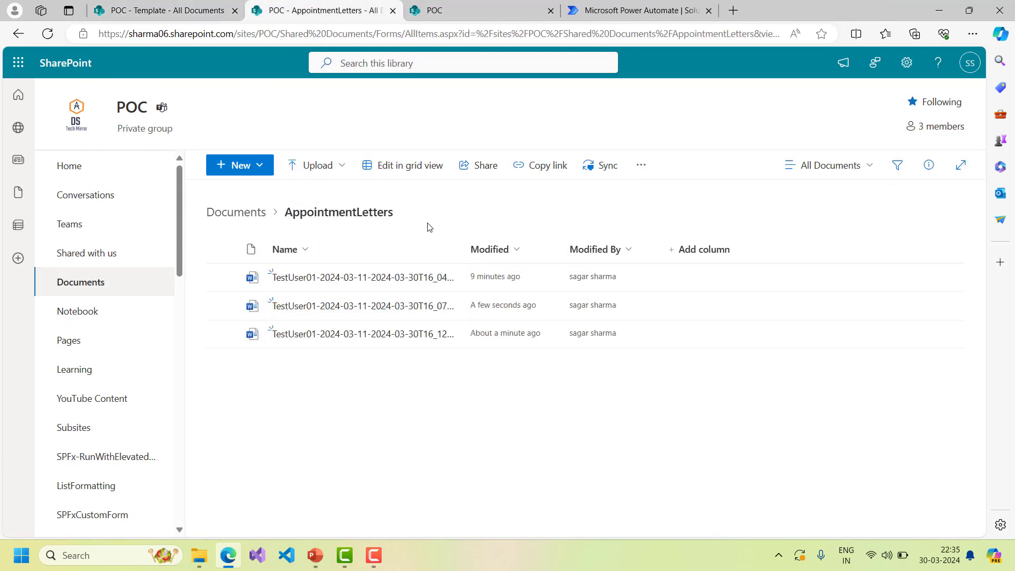
{"action": "left_click", "coordinate": [48, 34]}
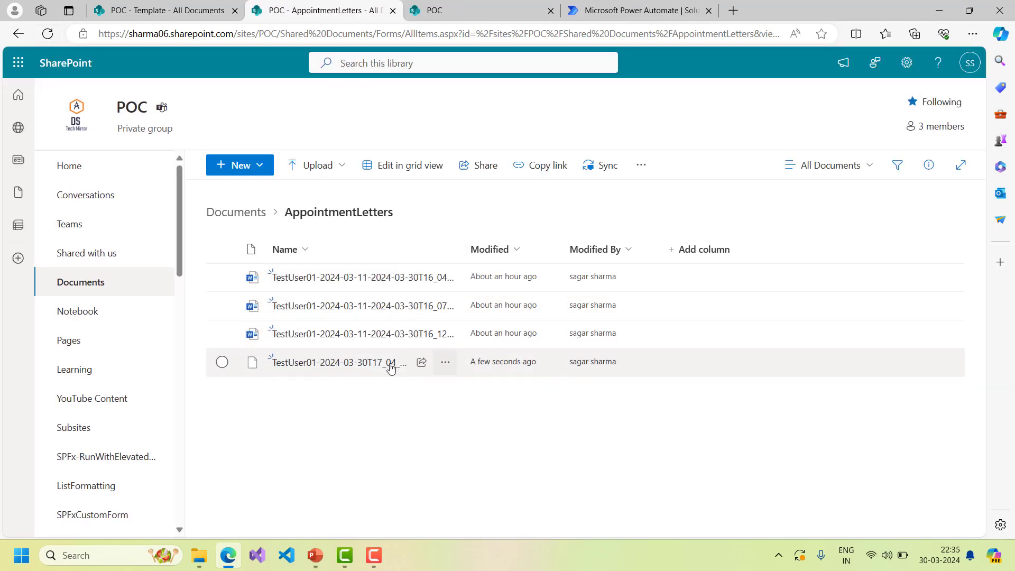
{"action": "left_click", "coordinate": [222, 363]}
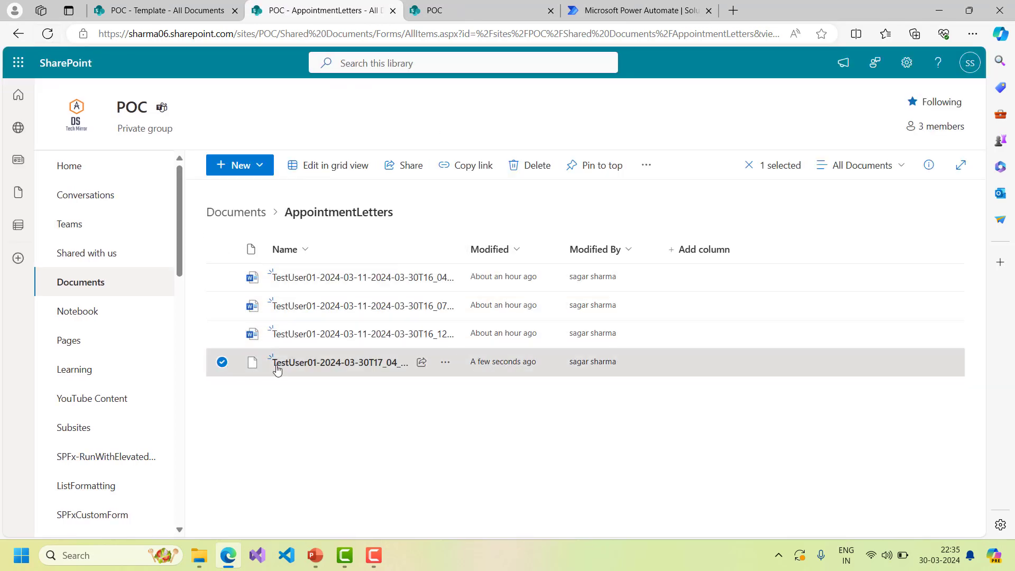
{"action": "left_click", "coordinate": [370, 366]}
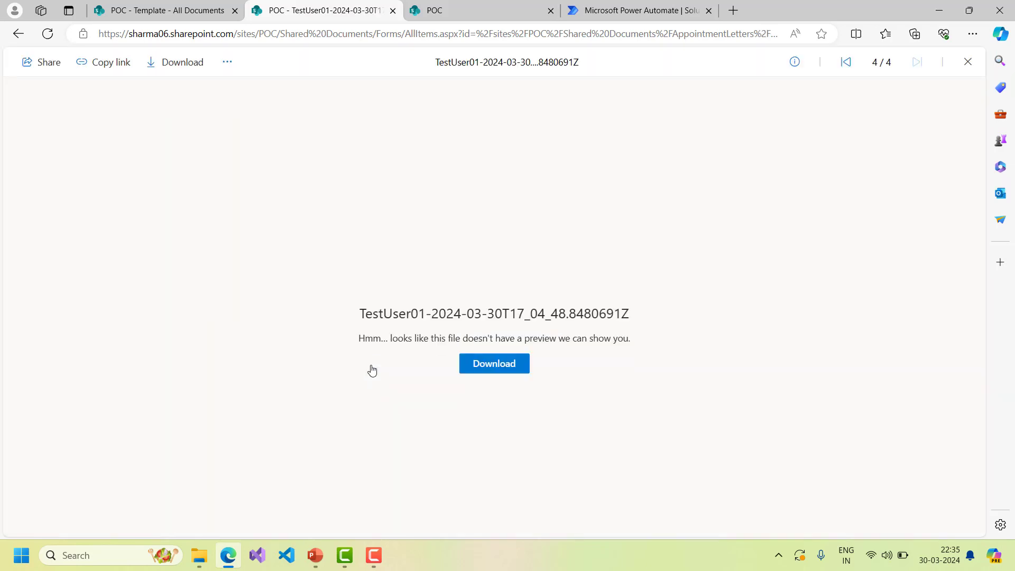
Step: Return to the flow in Power Automate, edit it and append .docx to the Create file action's file name
{"action": "left_click", "coordinate": [630, 4]}
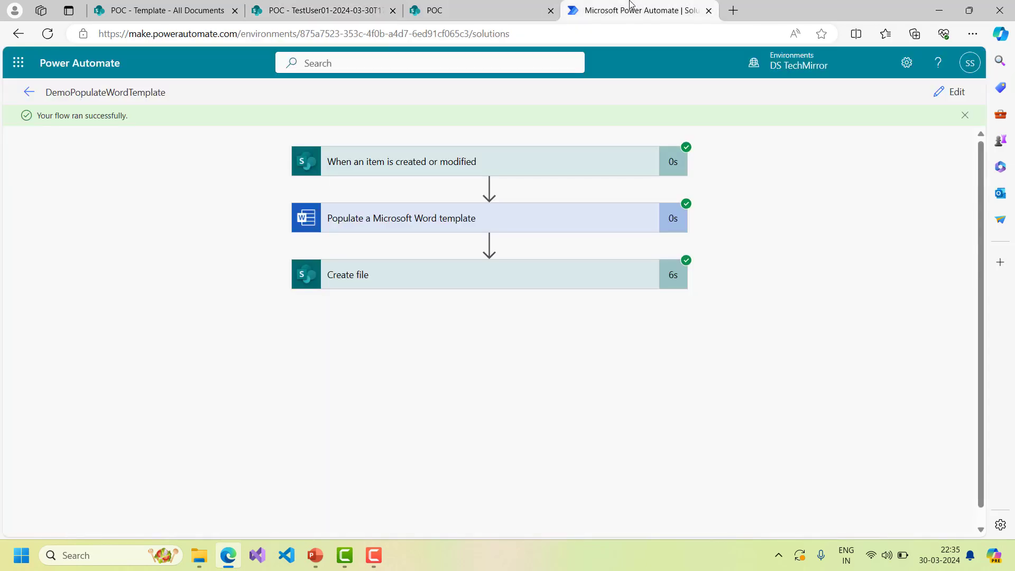
{"action": "left_click", "coordinate": [535, 288]}
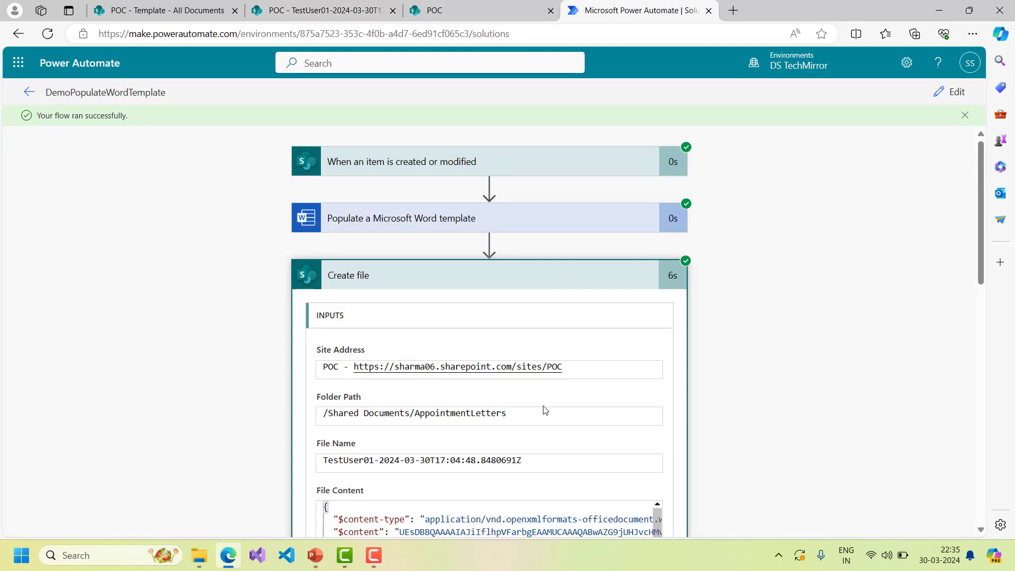
{"action": "left_click", "coordinate": [952, 92]}
{"action": "scroll", "coordinate": [513, 361], "scroll_direction": "down", "scroll_amount": 1}
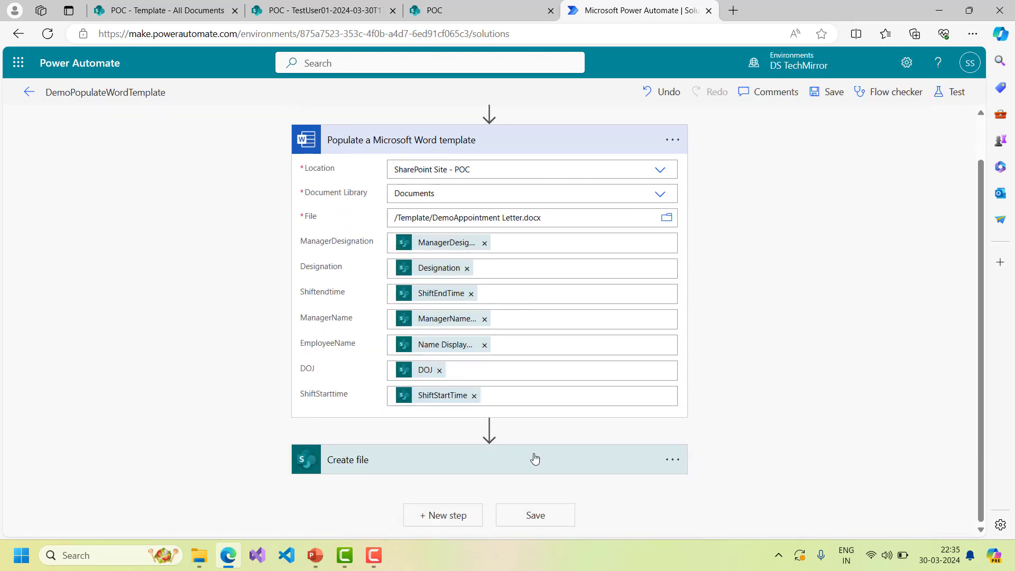
{"action": "left_click", "coordinate": [534, 457]}
{"action": "scroll", "coordinate": [581, 340], "scroll_direction": "down", "scroll_amount": 2}
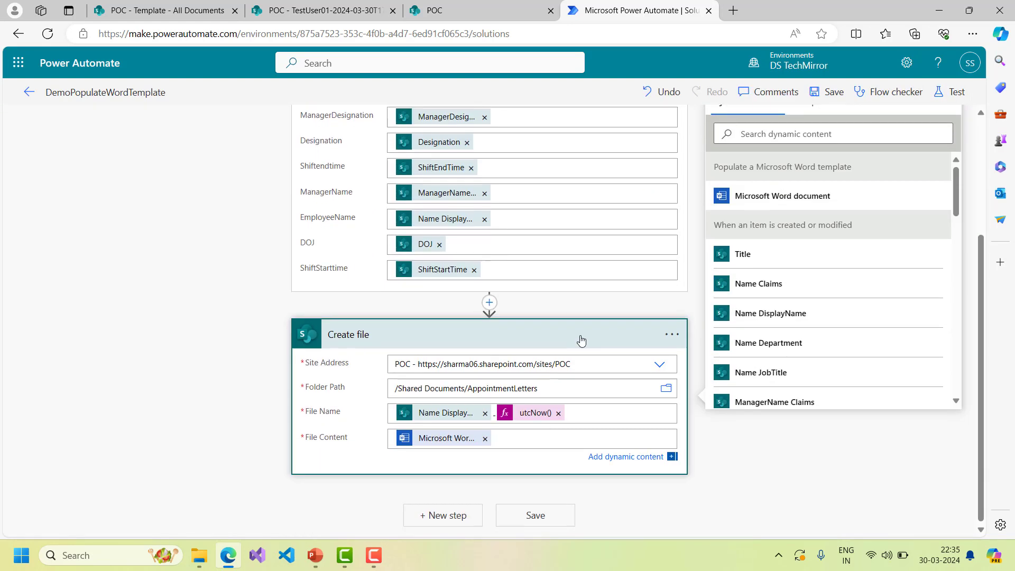
{"action": "left_click", "coordinate": [556, 388]}
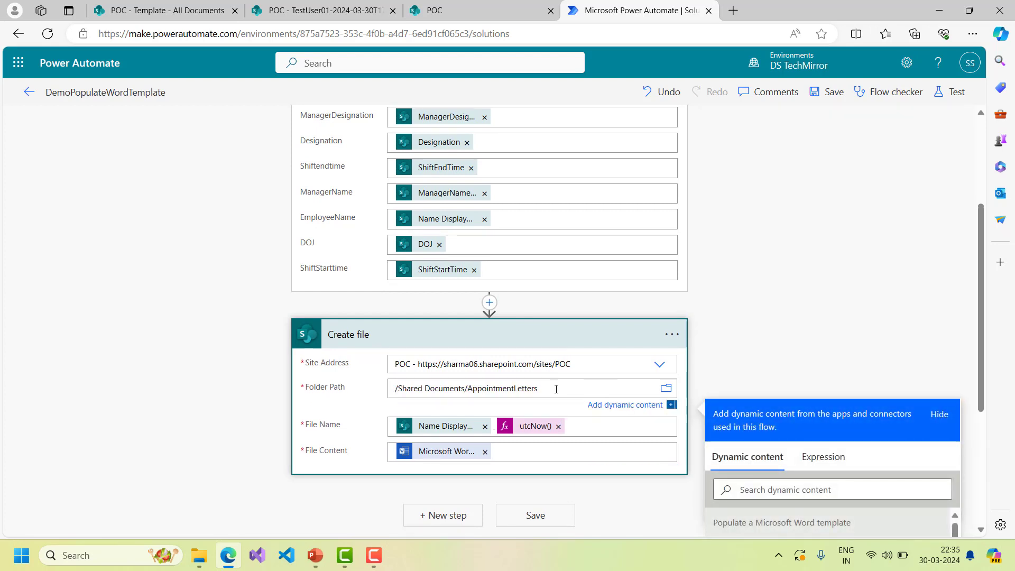
{"action": "left_click", "coordinate": [585, 427]}
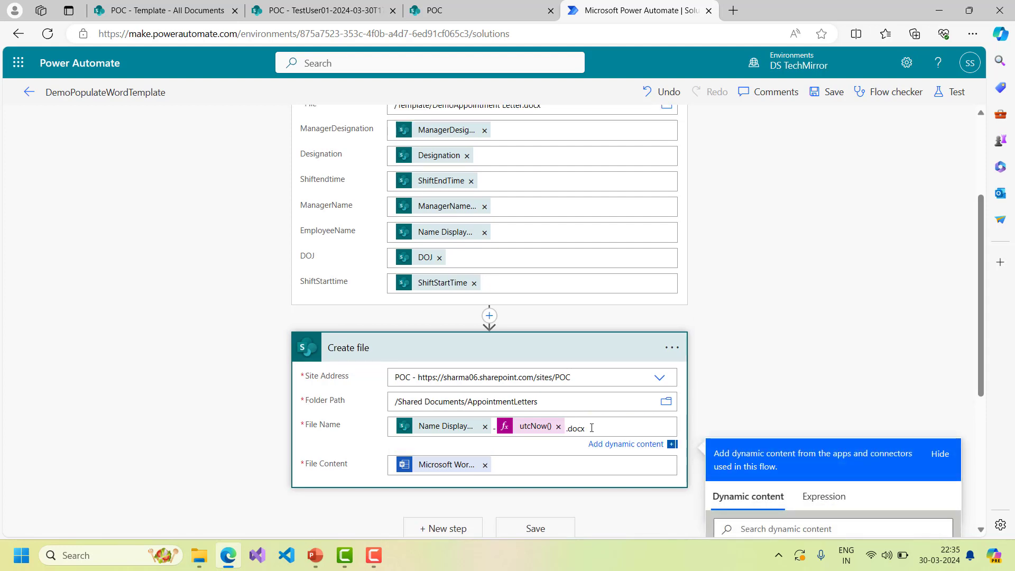
Step: Save the flow and test it automatically using the recent succeeded trigger run
{"action": "left_click", "coordinate": [835, 92]}
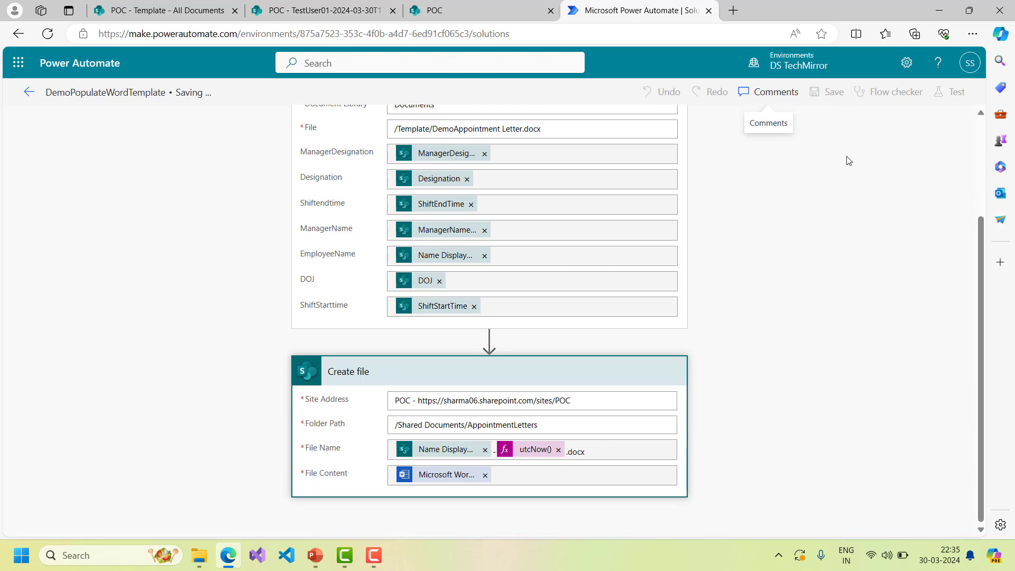
{"action": "left_click", "coordinate": [956, 92]}
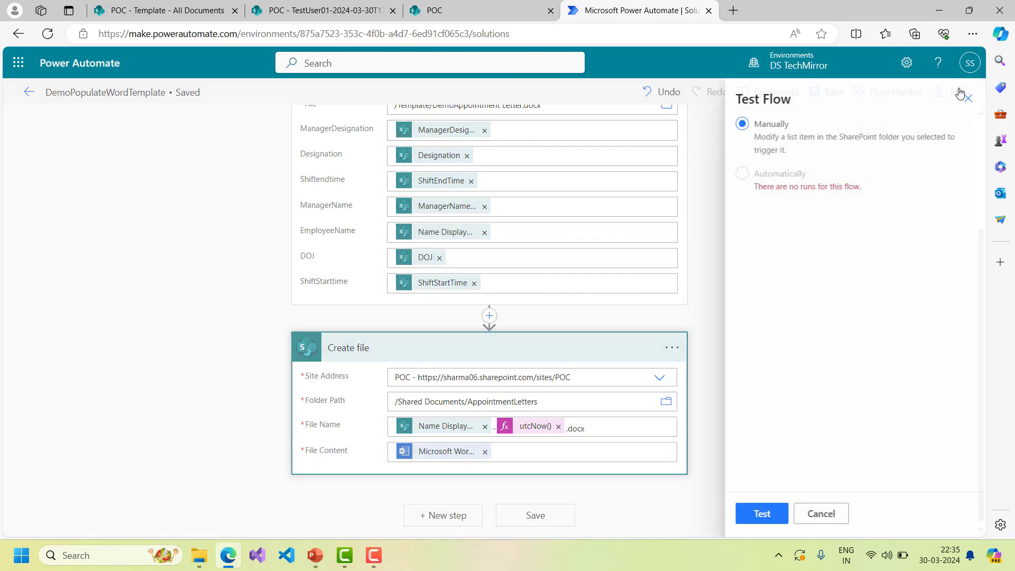
{"action": "left_click", "coordinate": [765, 175]}
{"action": "left_click", "coordinate": [797, 202]}
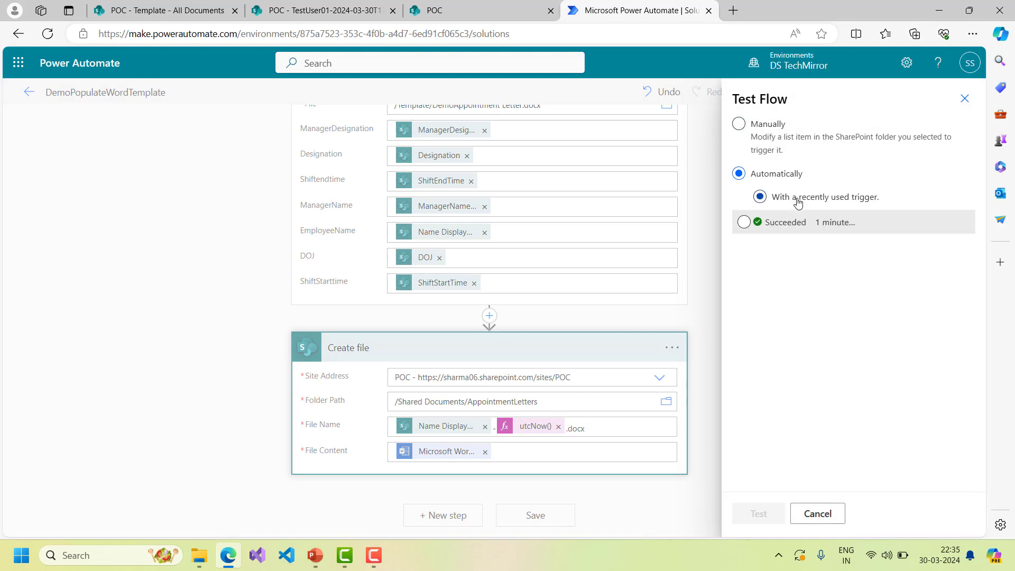
{"action": "left_click", "coordinate": [737, 221]}
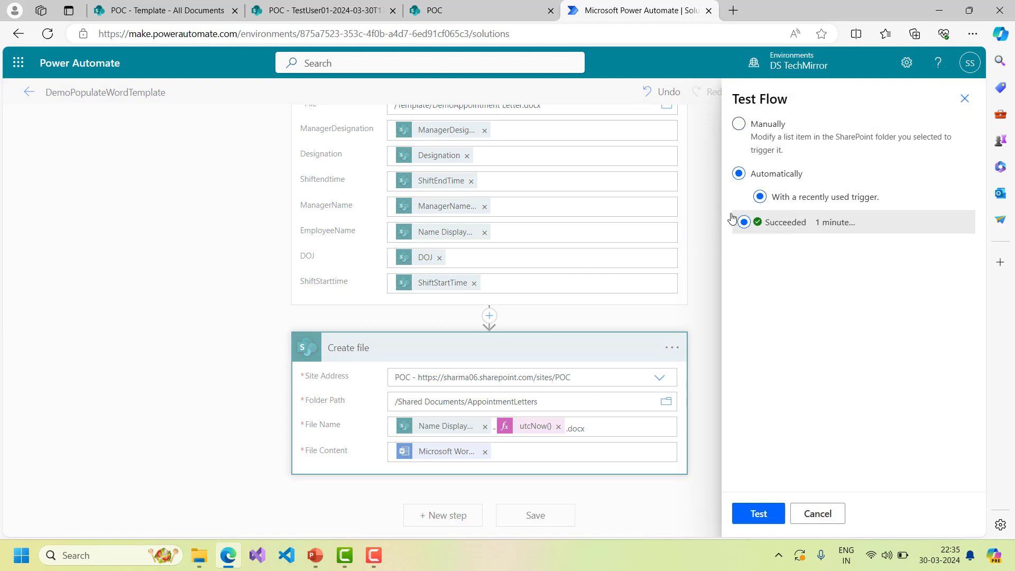
{"action": "left_click", "coordinate": [755, 511]}
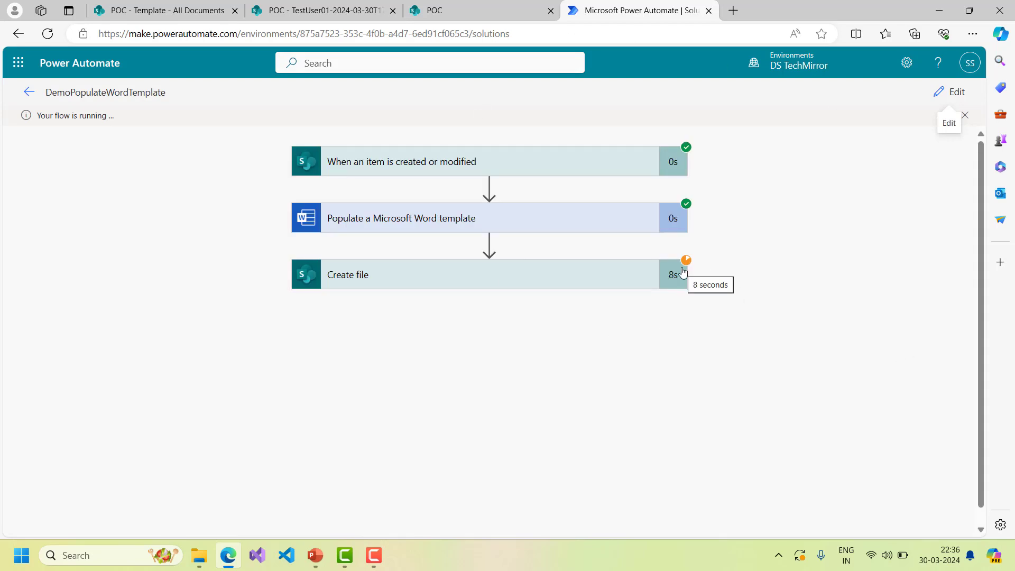
Step: Return to the AppointmentLetters folder in SharePoint, refresh it and open the most recently generated Word letter
{"action": "left_click", "coordinate": [293, 9]}
{"action": "left_click", "coordinate": [392, 10]}
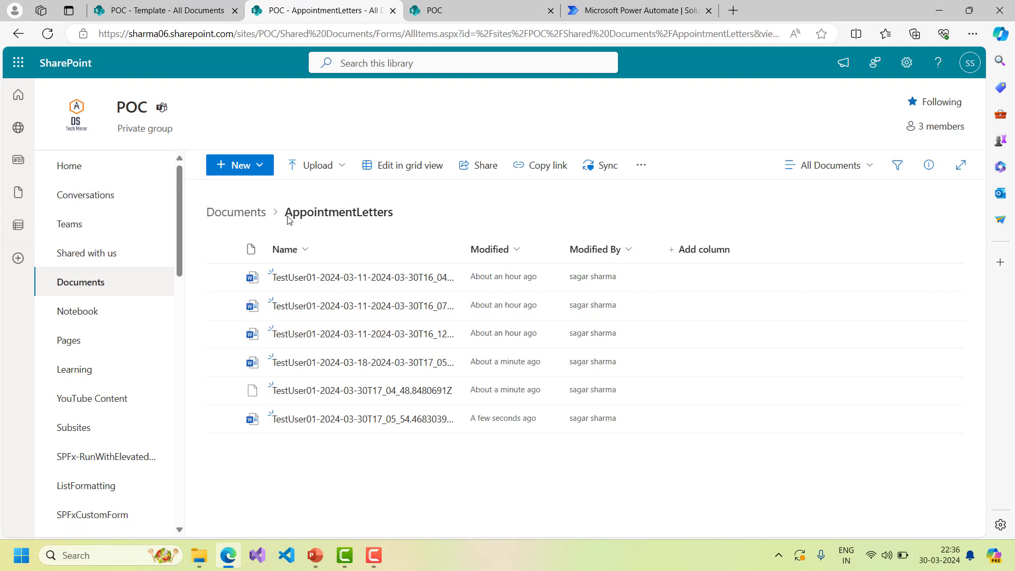
{"action": "left_click", "coordinate": [322, 34]}
{"action": "key", "text": "Return"}
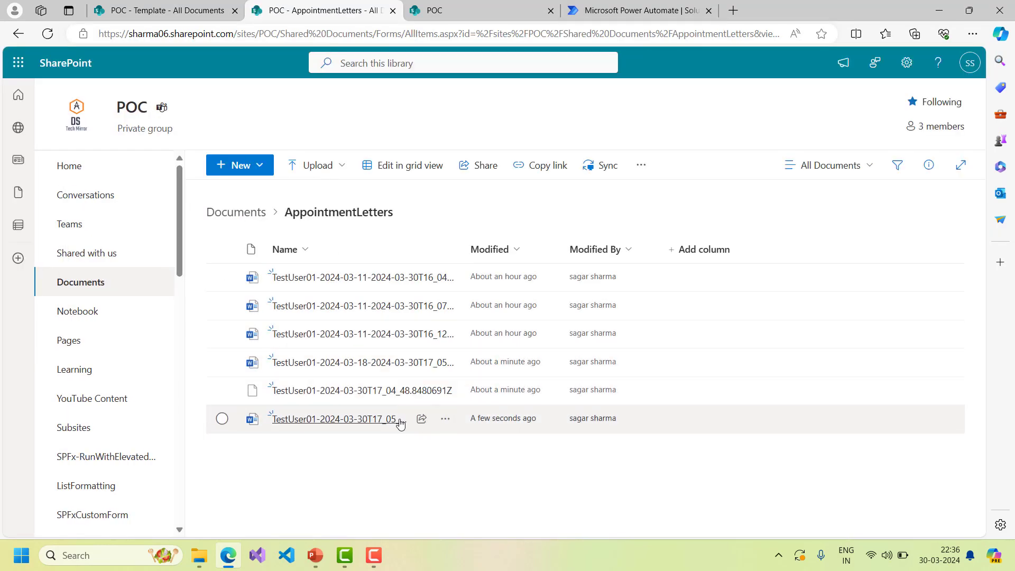
{"action": "left_click", "coordinate": [318, 420]}
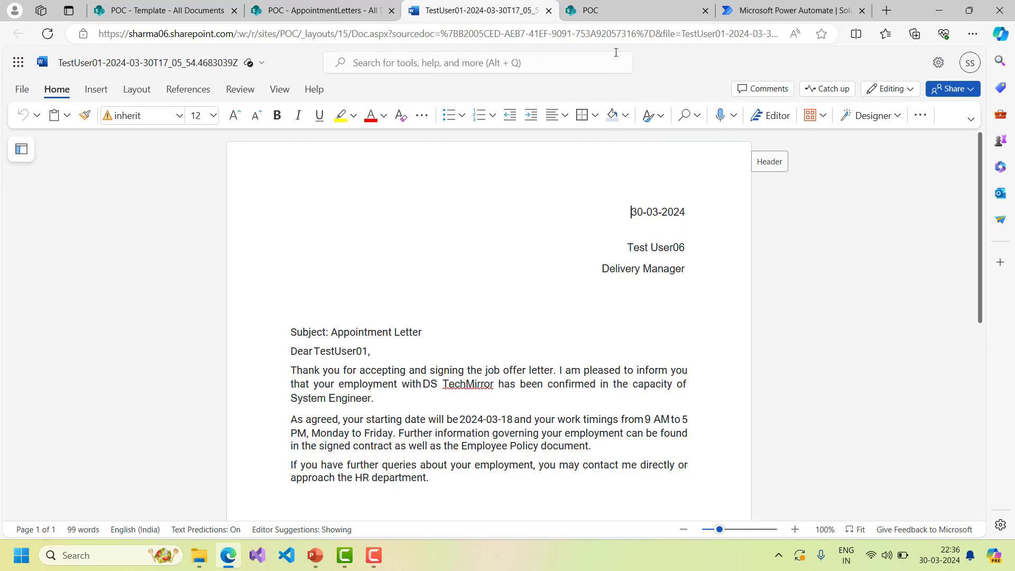
Step: Compare the generated letter's manager, designation, employee name, start date and shift times with the item in the Appointment list
{"action": "left_click", "coordinate": [609, 15]}
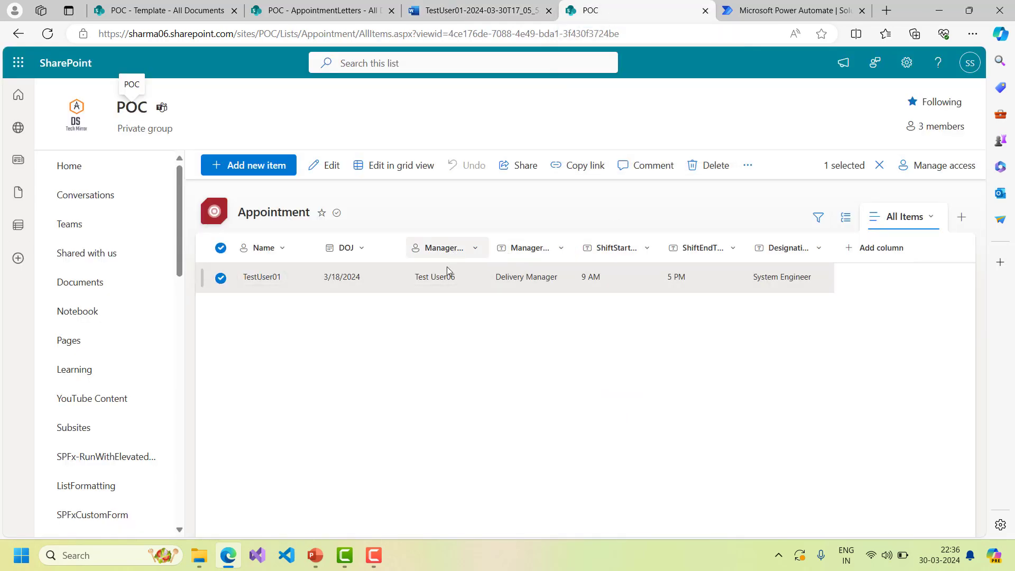
{"action": "key", "text": "alt+Tab"}
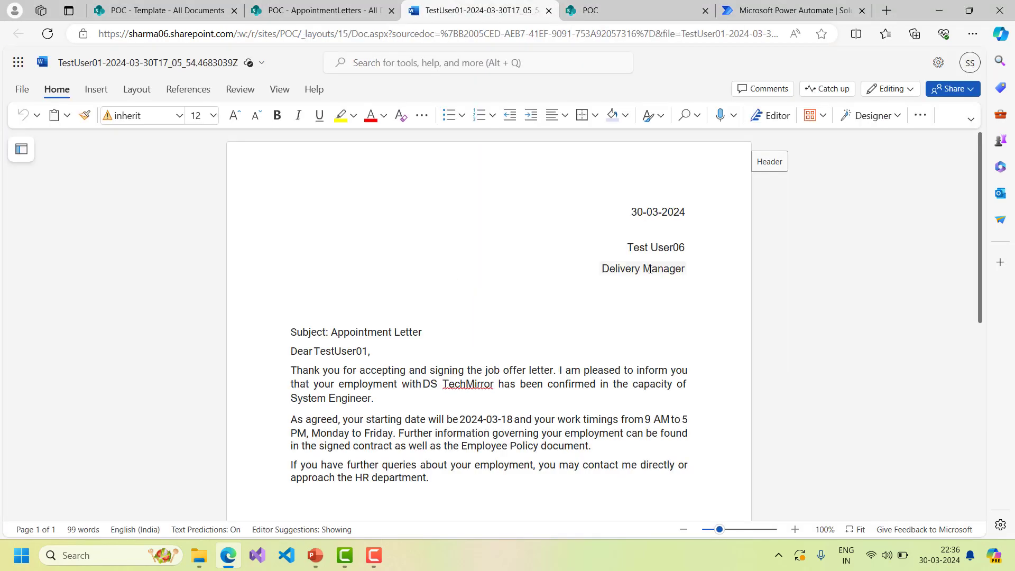
{"action": "key", "text": "alt+Tab"}
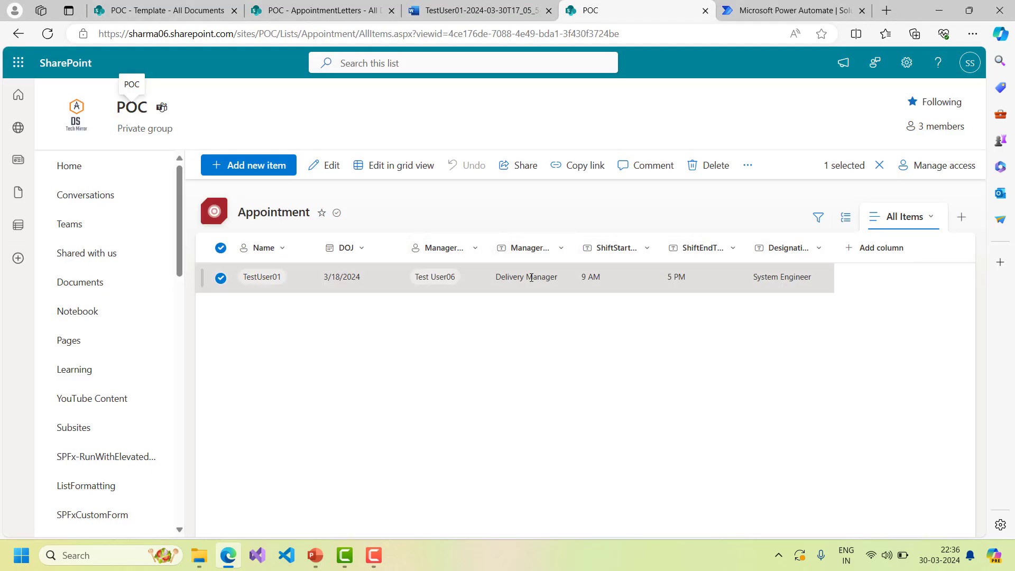
{"action": "key", "text": "alt+Tab"}
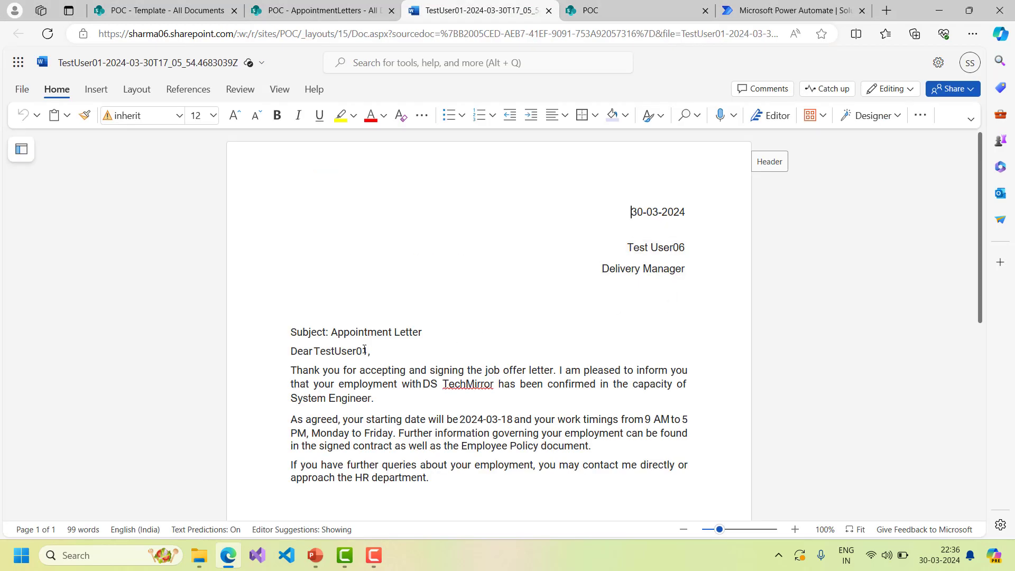
{"action": "left_click", "coordinate": [347, 351]}
{"action": "key", "text": "alt+Tab"}
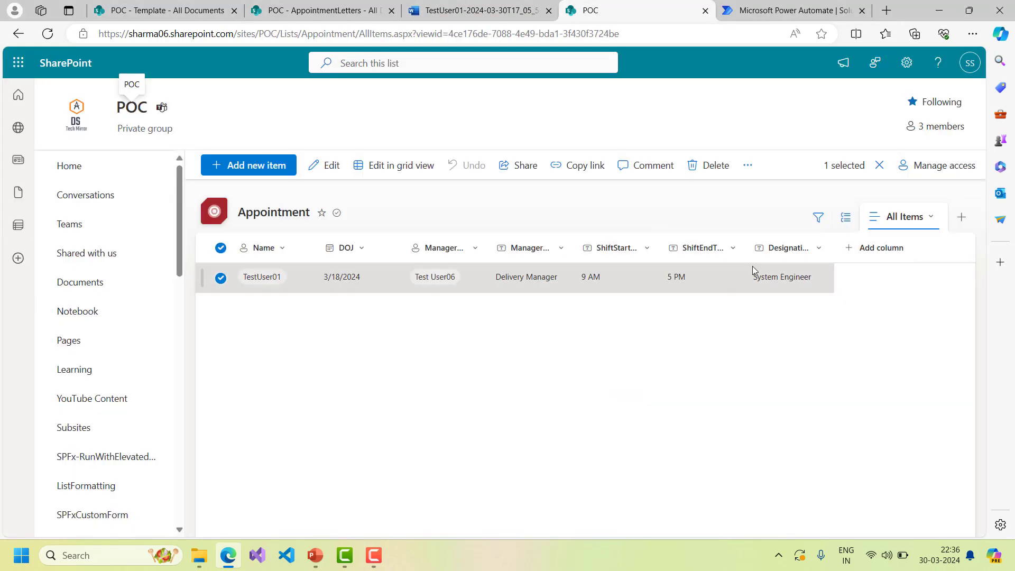
{"action": "key", "text": "alt+Tab"}
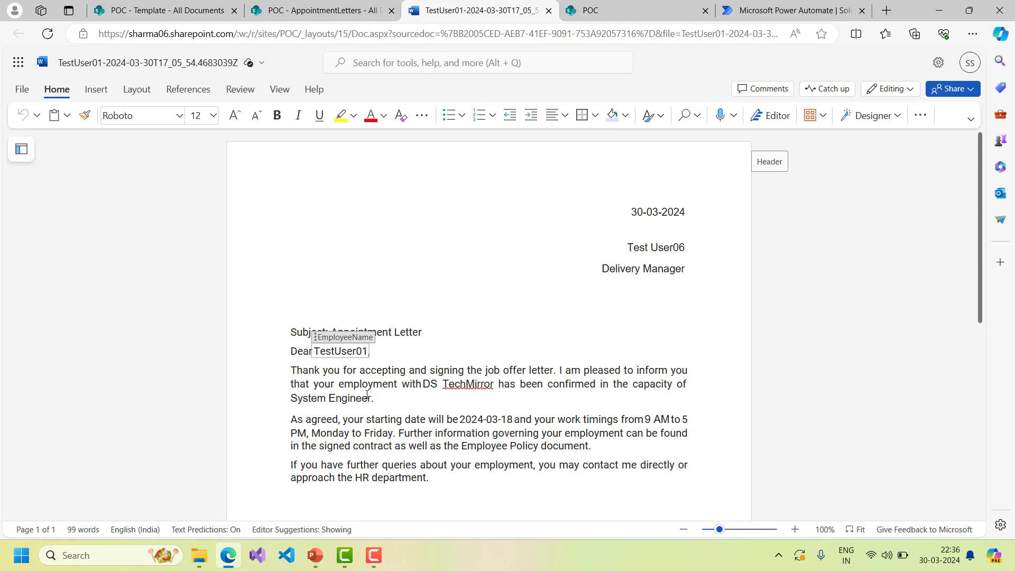
{"action": "key", "text": "alt+Tab"}
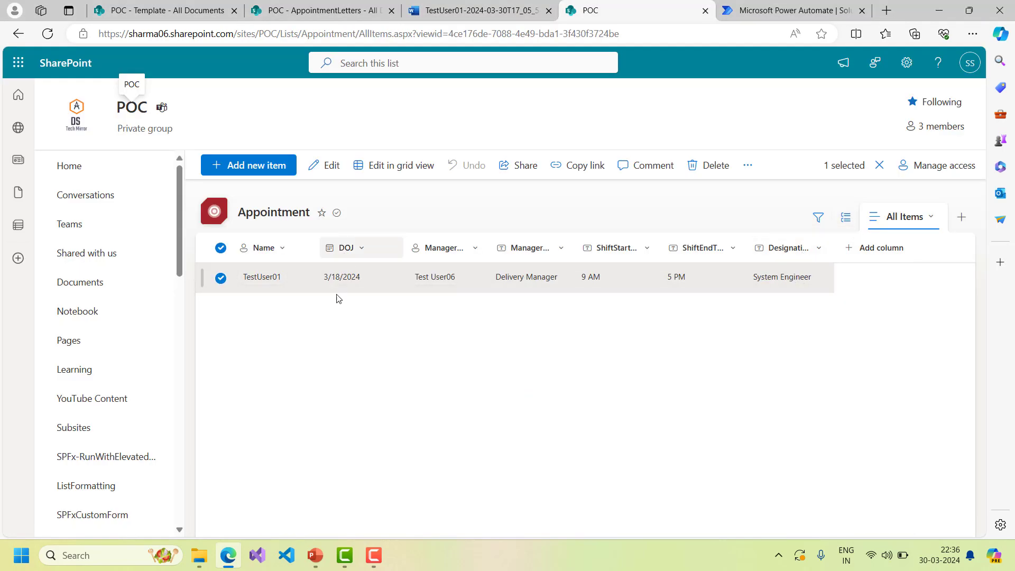
{"action": "key", "text": "alt+Tab"}
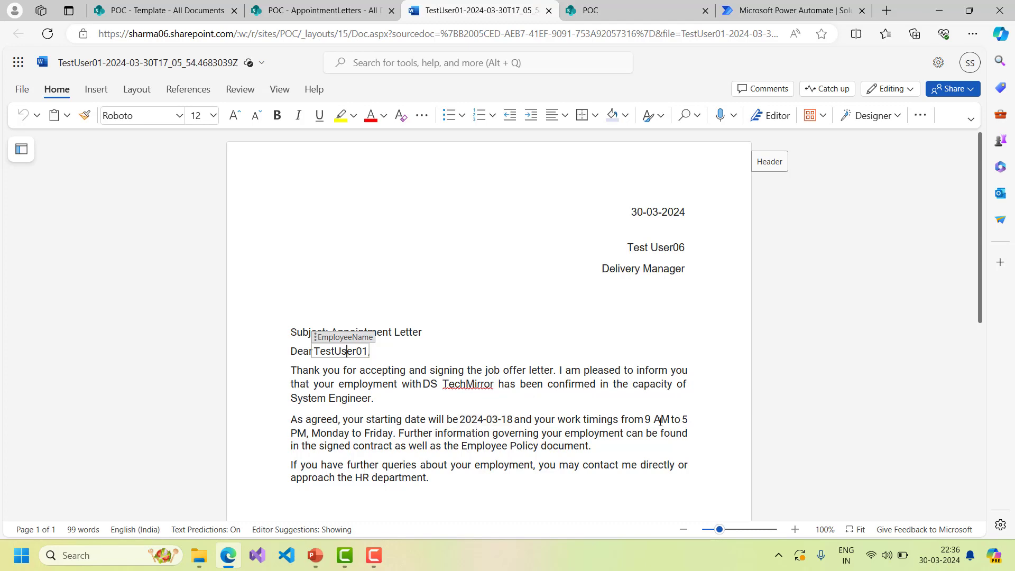
{"action": "key", "text": "ctrl+Tab"}
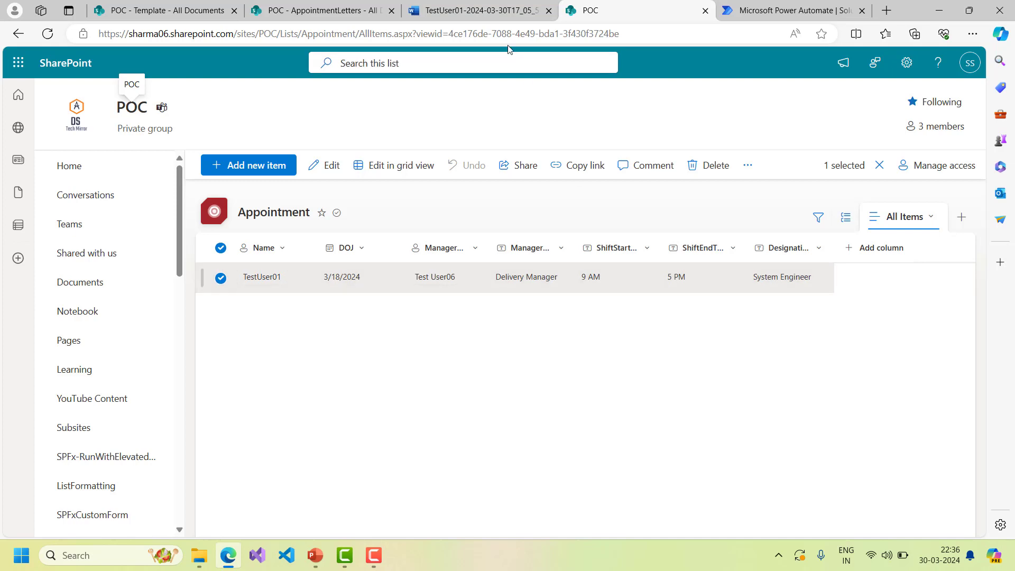
{"action": "key", "text": "ctrl+shift+Tab"}
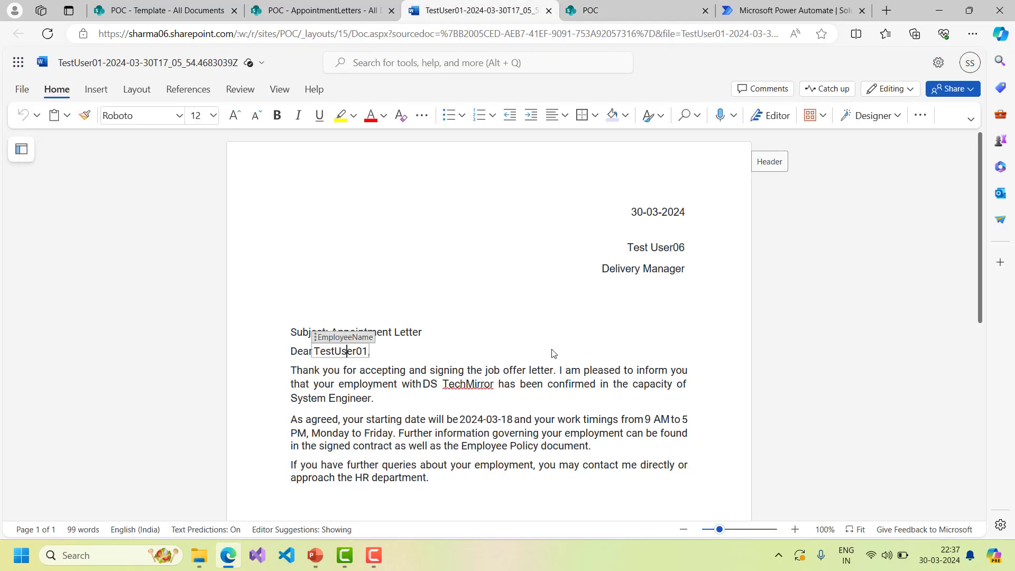
Step: Switch to the Power Automate run, expand the Word template action and the trigger, and examine the trigger's inputs and outputs
{"action": "left_click", "coordinate": [742, 12]}
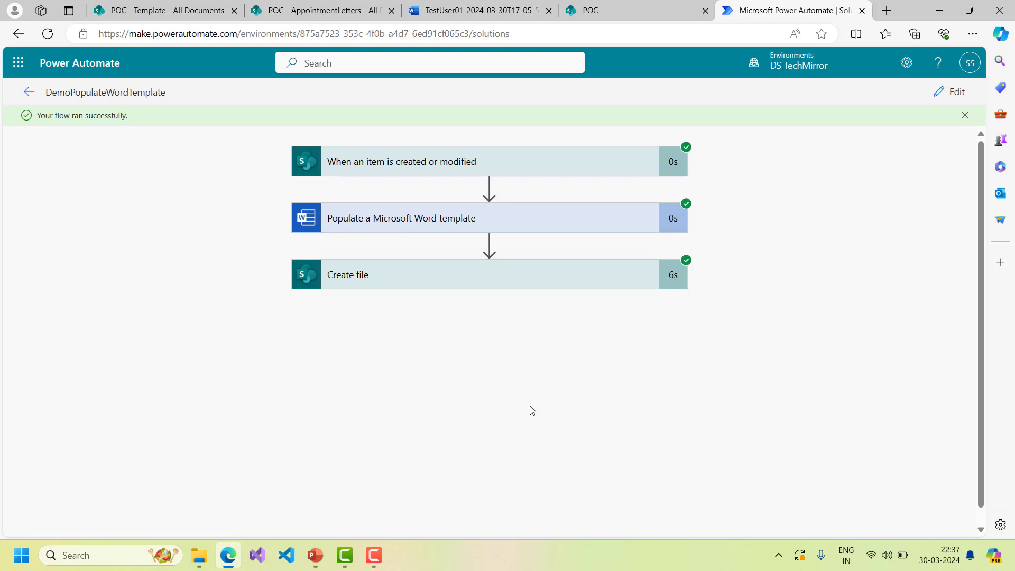
{"action": "left_click", "coordinate": [414, 229]}
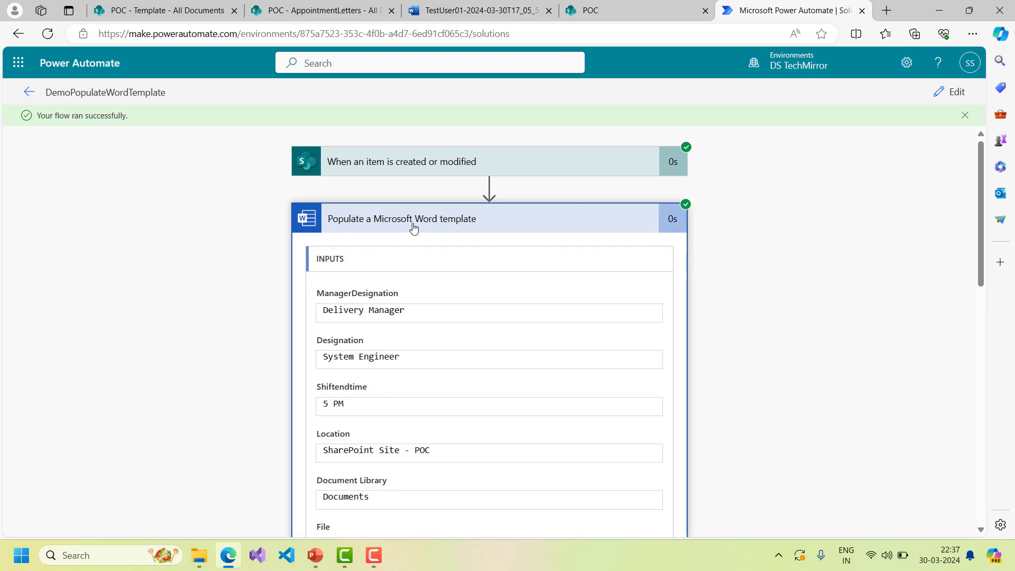
{"action": "left_click", "coordinate": [433, 163]}
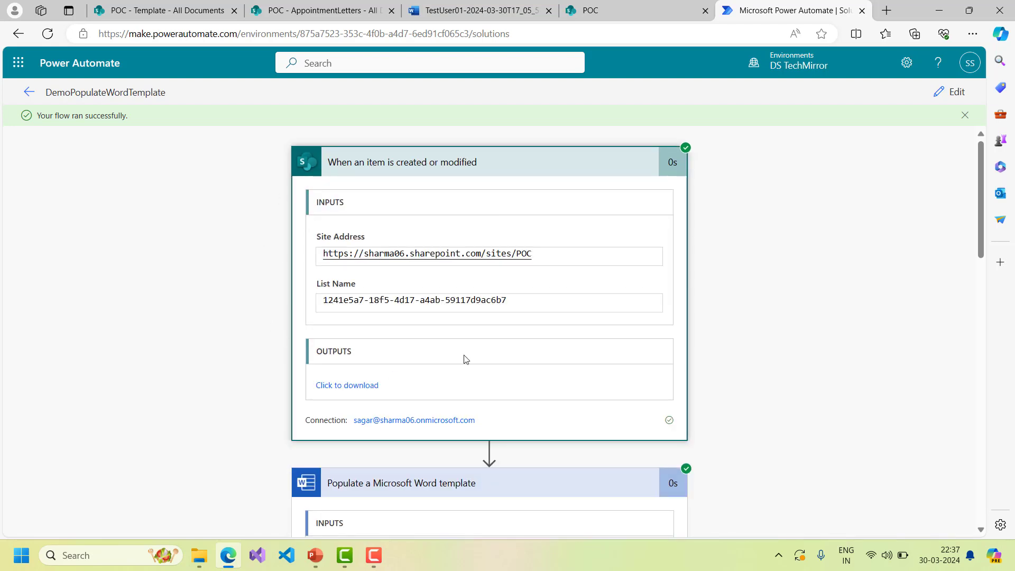
{"action": "scroll", "coordinate": [466, 359], "scroll_direction": "down", "scroll_amount": 2}
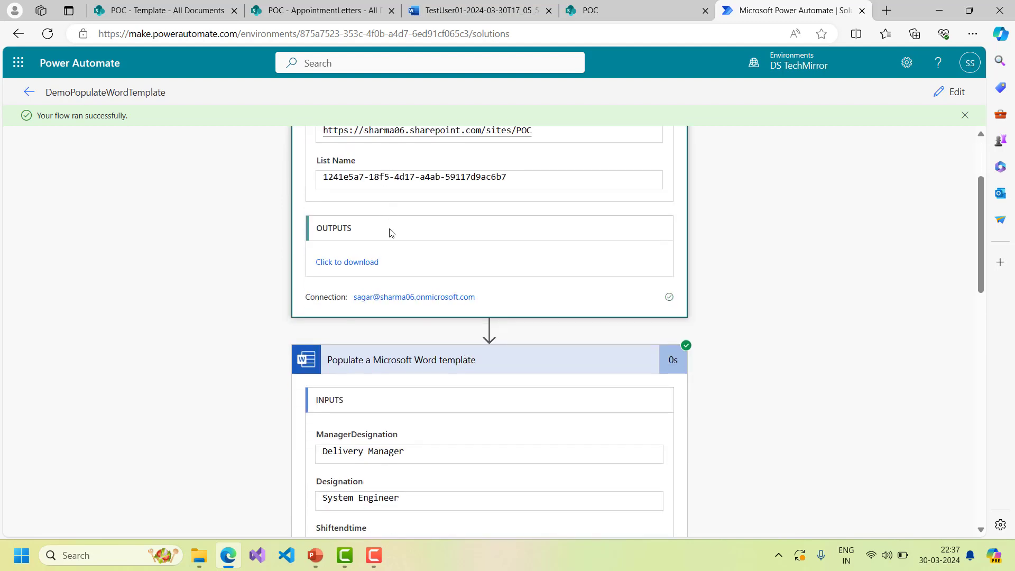
{"action": "scroll", "coordinate": [391, 233], "scroll_direction": "up", "scroll_amount": 1}
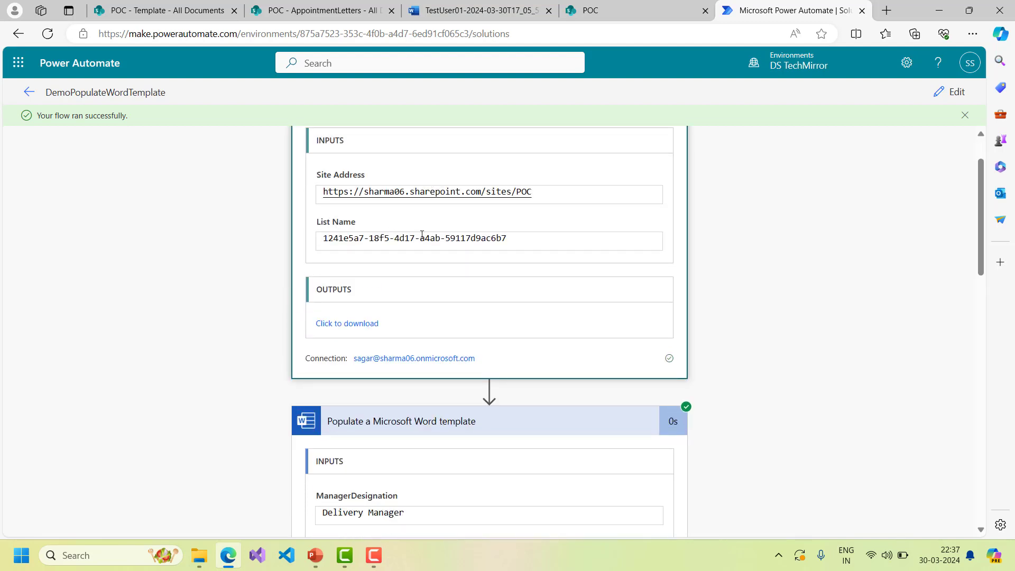
Step: Review the inputs and outputs of the Populate a Microsoft Word template action in the flow run
{"action": "scroll", "coordinate": [761, 326], "scroll_direction": "down", "scroll_amount": 7}
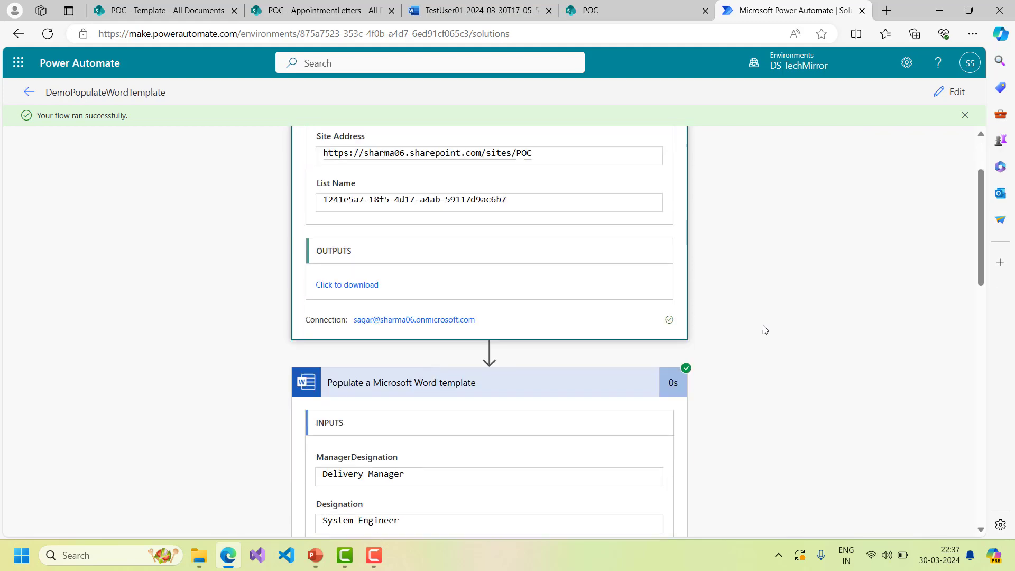
{"action": "scroll", "coordinate": [764, 328], "scroll_direction": "down", "scroll_amount": 3}
{"action": "scroll", "coordinate": [763, 328], "scroll_direction": "up", "scroll_amount": 8}
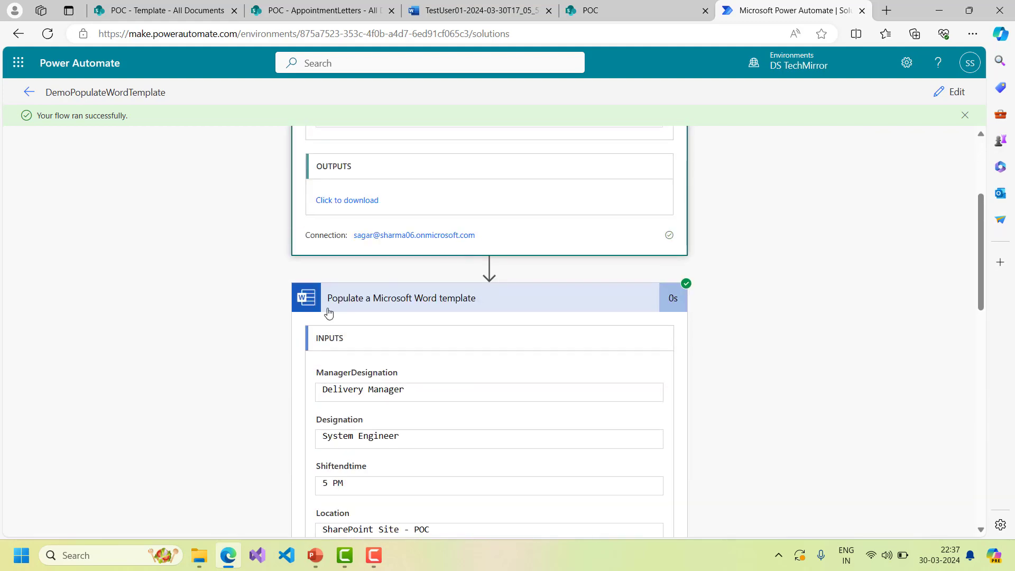
{"action": "scroll", "coordinate": [351, 311], "scroll_direction": "down", "scroll_amount": 1}
{"action": "scroll", "coordinate": [351, 310], "scroll_direction": "down", "scroll_amount": 1}
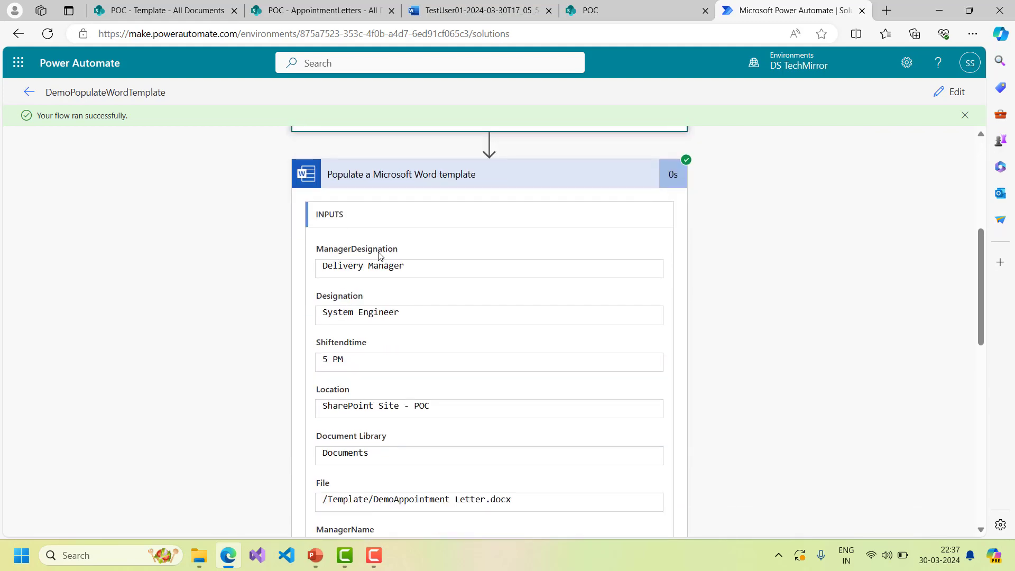
{"action": "scroll", "coordinate": [371, 259], "scroll_direction": "down", "scroll_amount": 1}
{"action": "scroll", "coordinate": [373, 295], "scroll_direction": "down", "scroll_amount": 1}
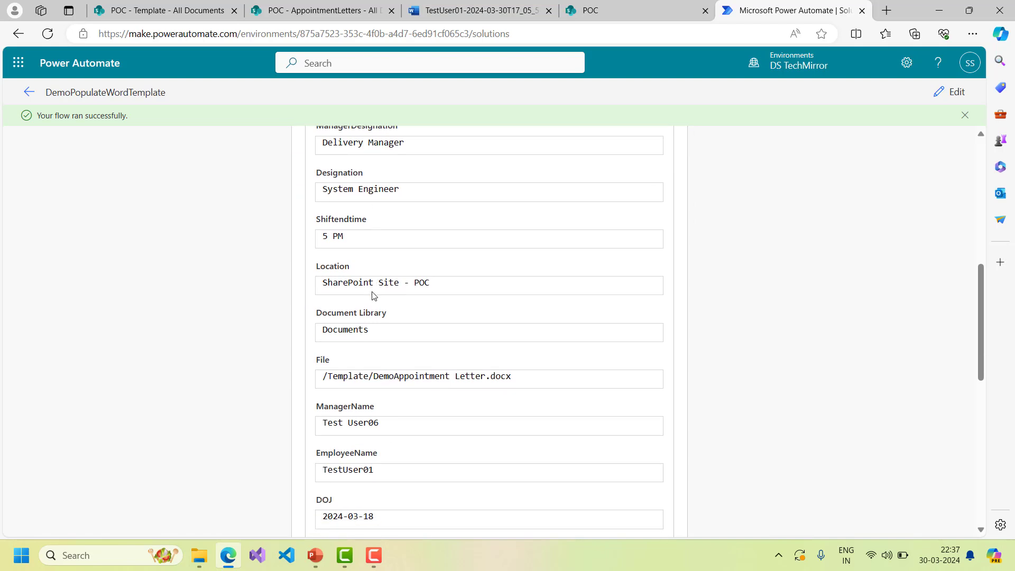
{"action": "scroll", "coordinate": [517, 360], "scroll_direction": "down", "scroll_amount": 4}
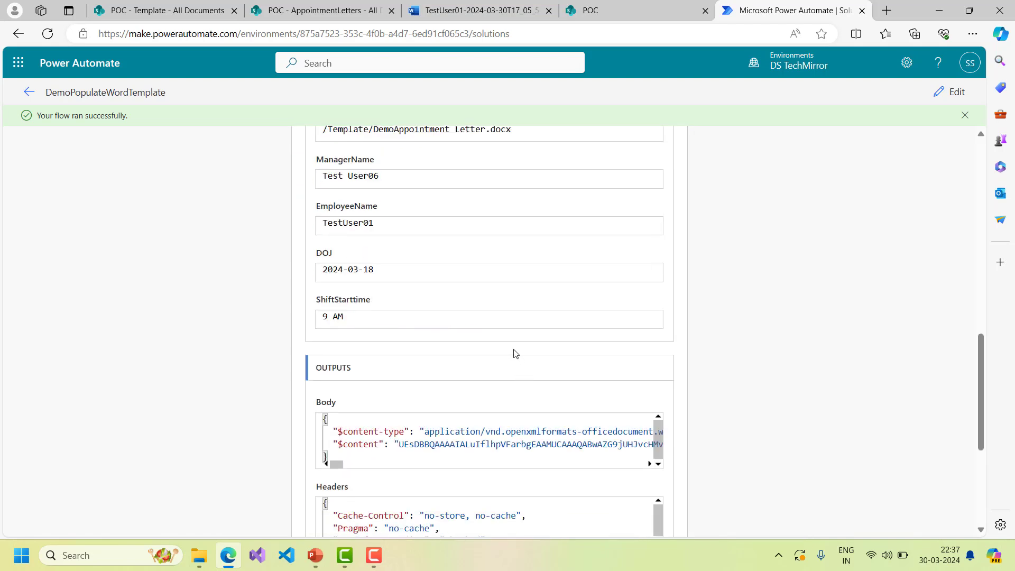
{"action": "scroll", "coordinate": [516, 353], "scroll_direction": "down", "scroll_amount": 1}
{"action": "scroll", "coordinate": [516, 353], "scroll_direction": "down", "scroll_amount": 2}
{"action": "scroll", "coordinate": [515, 354], "scroll_direction": "down", "scroll_amount": 4}
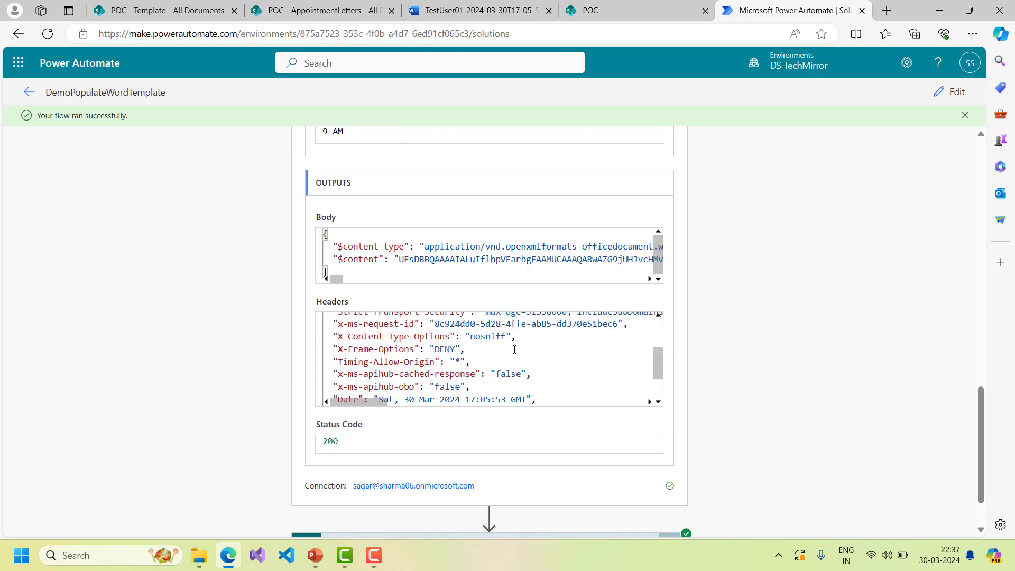
{"action": "scroll", "coordinate": [732, 349], "scroll_direction": "down", "scroll_amount": 1}
Step: Expand the Create file action in the run and examine its folder path, file name, file content and outputs
{"action": "left_click", "coordinate": [677, 482]}
{"action": "scroll", "coordinate": [730, 404], "scroll_direction": "down", "scroll_amount": 5}
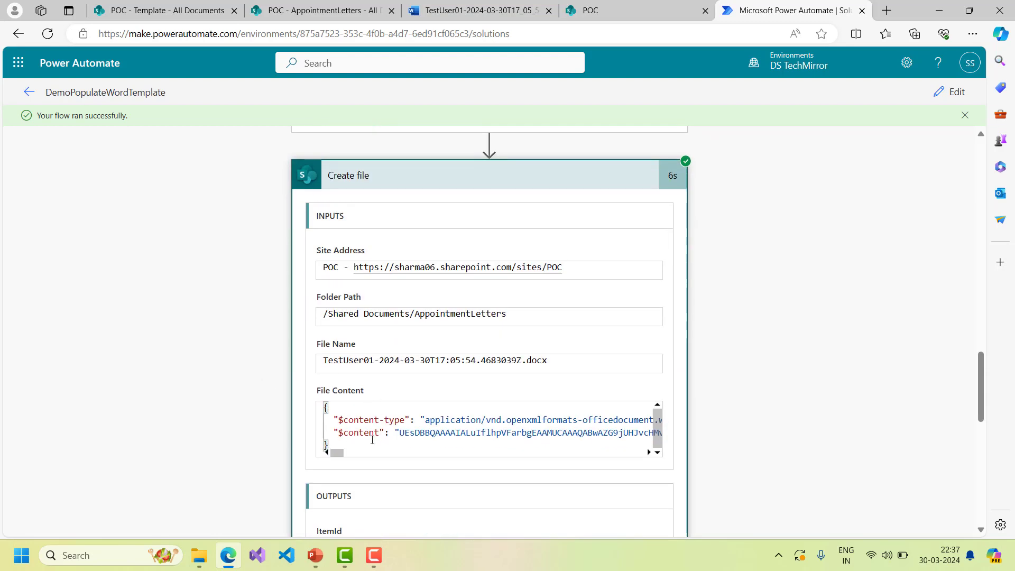
{"action": "left_click_drag", "start_coordinate": [337, 453], "coordinate": [690, 457]}
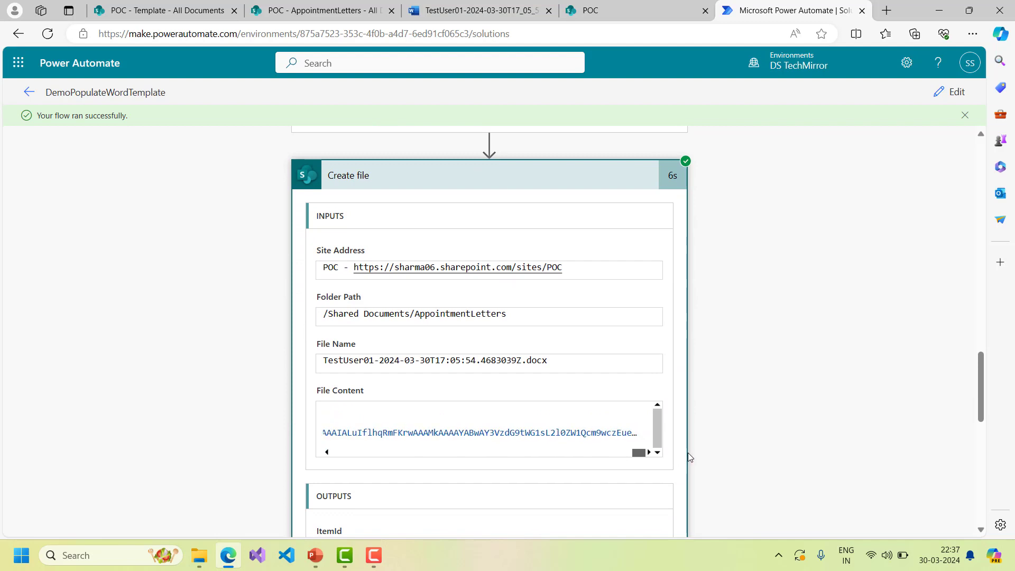
{"action": "scroll", "coordinate": [158, 356], "scroll_direction": "down", "scroll_amount": 10}
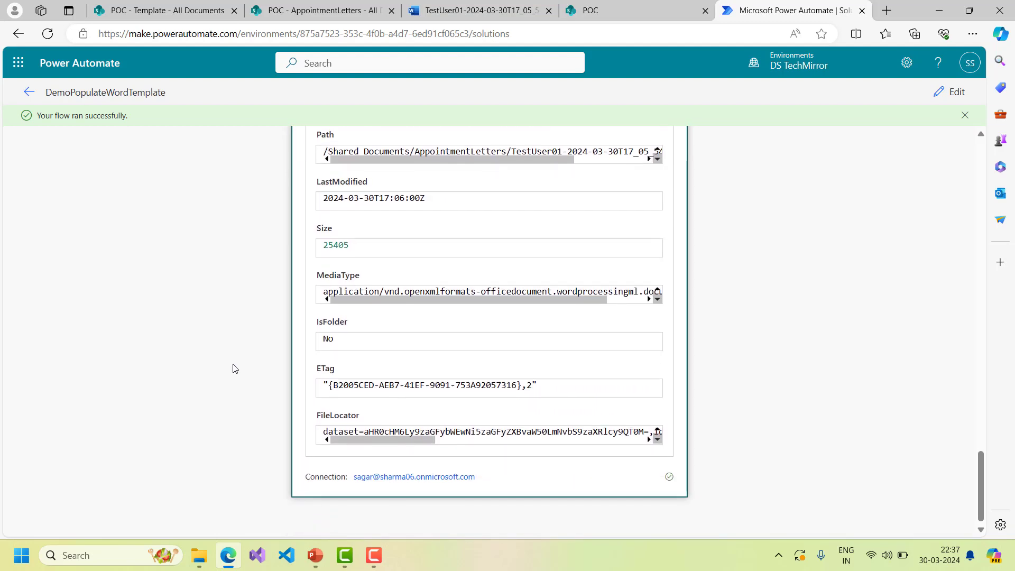